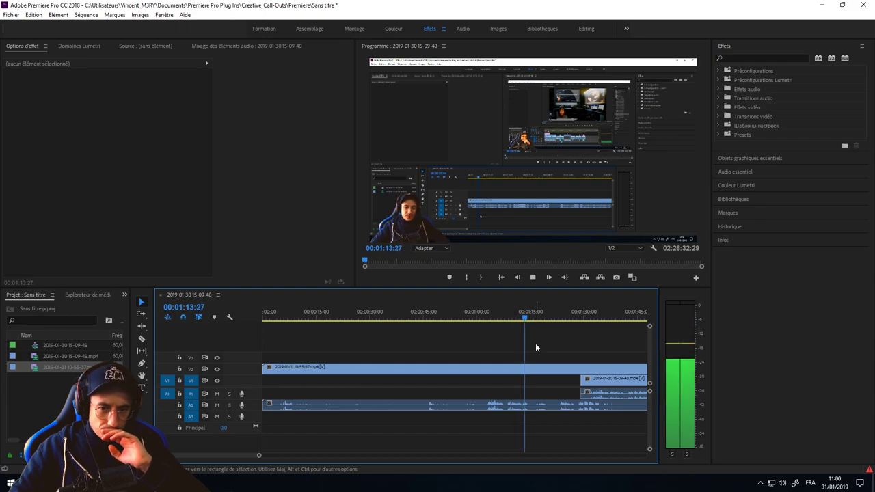
pyautogui.press('space')
pyautogui.press('space')
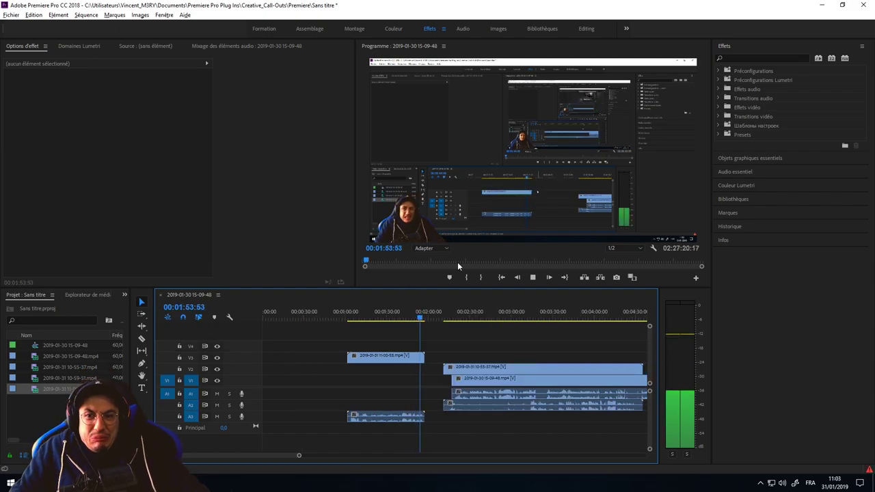
pyautogui.press('space')
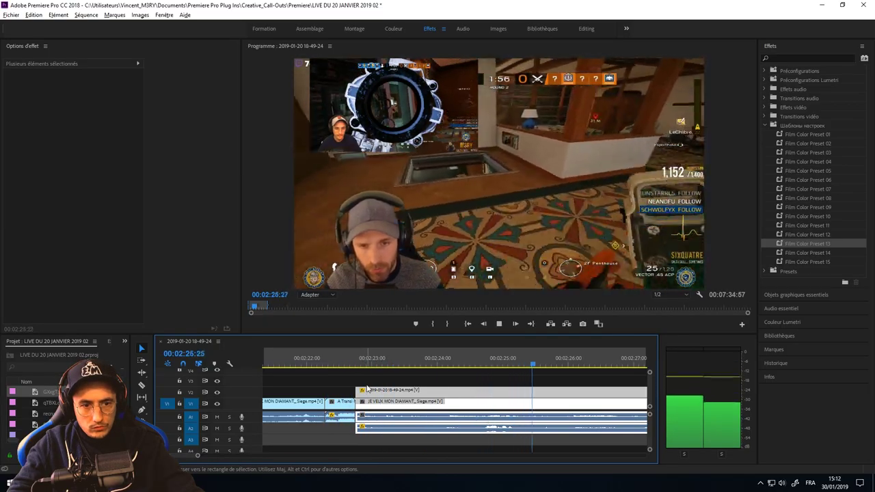
# - Cut the stacked clips at 00:02:29:59 and delete the picture-in-picture overlay segment before the cut
pyautogui.press('space')
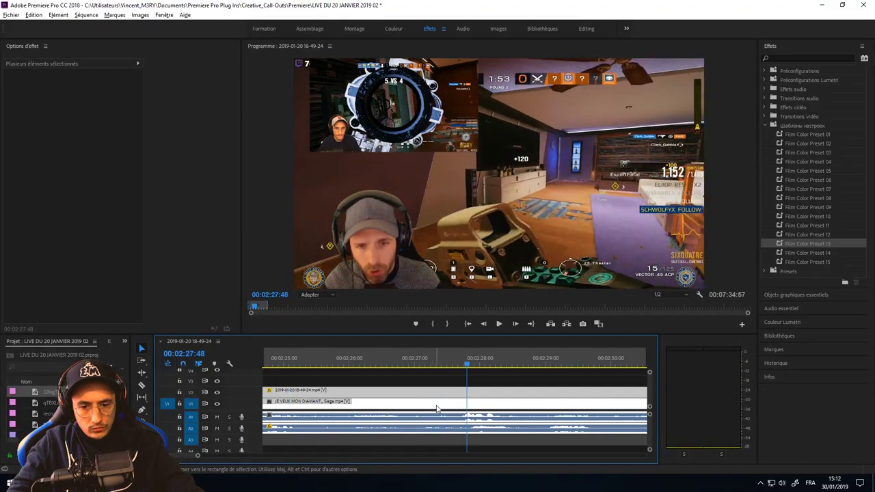
pyautogui.press('space')
pyautogui.hotkey('ctrl', 'k')
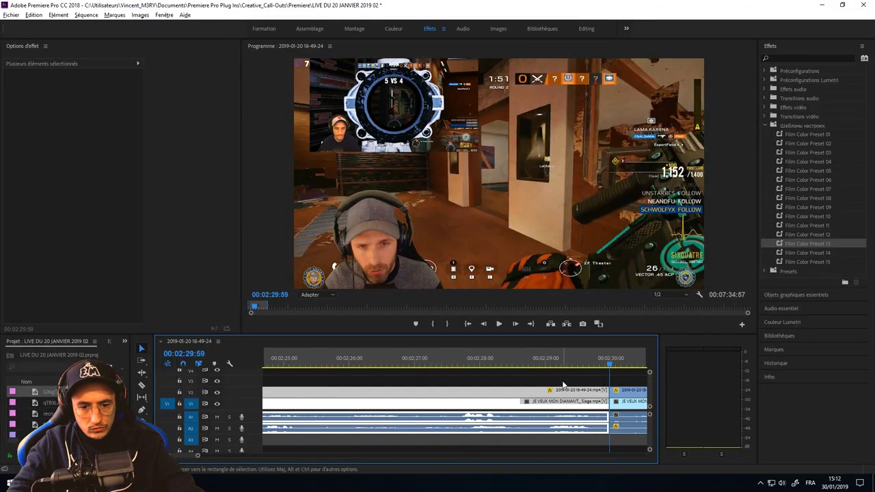
pyautogui.click(563, 391)
pyautogui.press('Delete')
# - Play back the passage around 00:02:28 to review it without the overlay
pyautogui.scroll(-5, 451, 402)
pyautogui.click(398, 364)
pyautogui.scroll(3, 418, 400)
pyautogui.press('space')
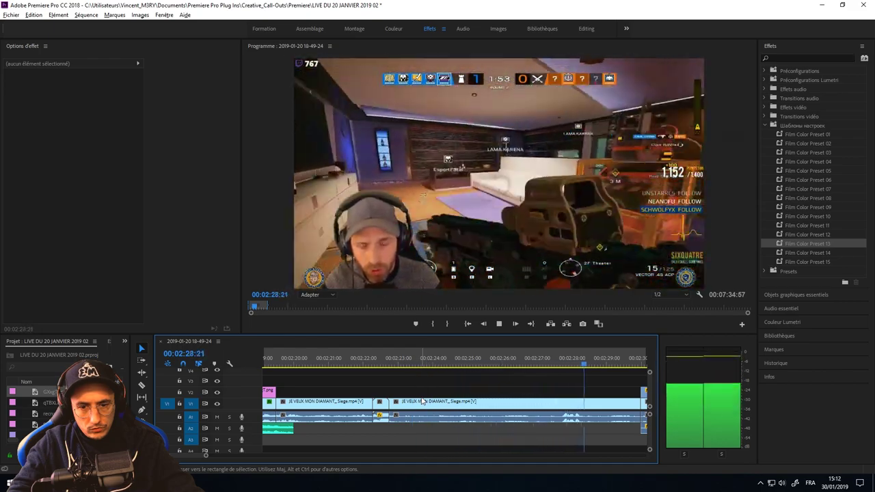
pyautogui.press('=')
pyautogui.click(441, 366)
pyautogui.moveTo(442, 366); pyautogui.dragTo(410, 366)
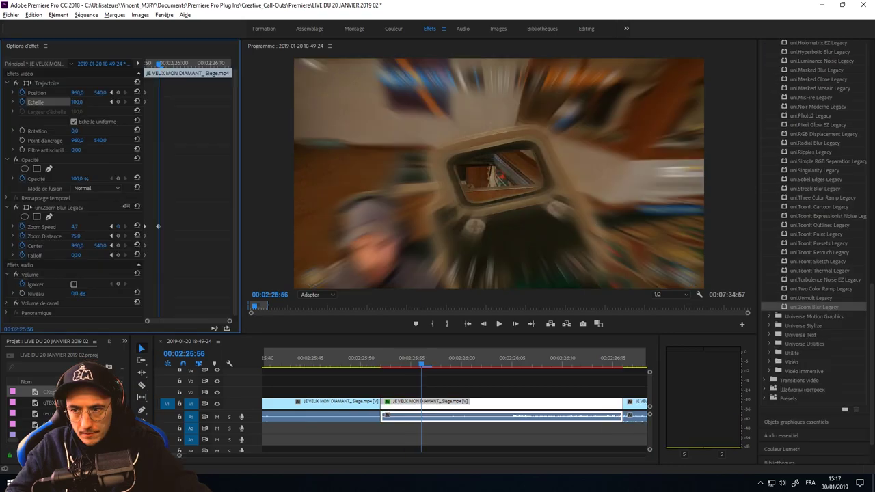
# - Keyframe the zoom-blurred clip's scale to 104 at 00:02:25:56 and play back the effect
pyautogui.moveTo(76, 101)
pyautogui.mouseDown()
pyautogui.moveTo(145, 102)
pyautogui.moveTo(78, 102)
pyautogui.mouseUp()
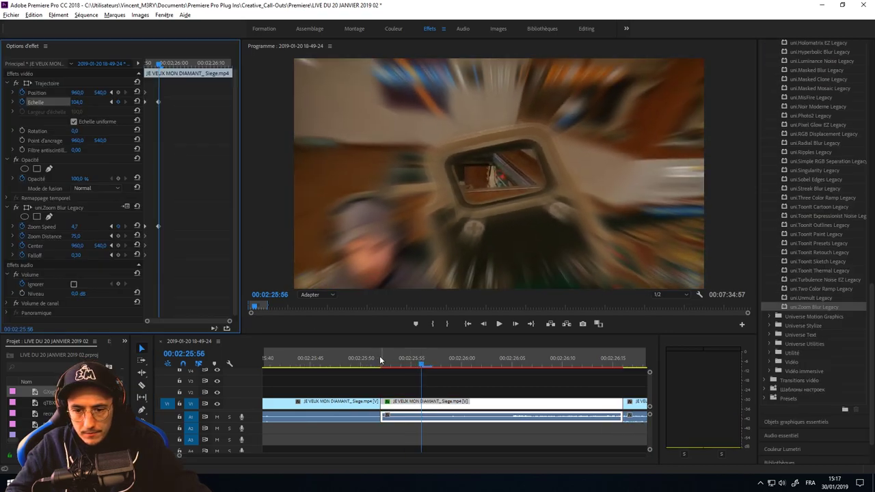
pyautogui.click(359, 363)
pyautogui.press('space')
pyautogui.press('space')
pyautogui.scroll(-5, 403, 377)
pyautogui.moveTo(355, 365); pyautogui.dragTo(287, 365)
pyautogui.press('space')
pyautogui.press('space')
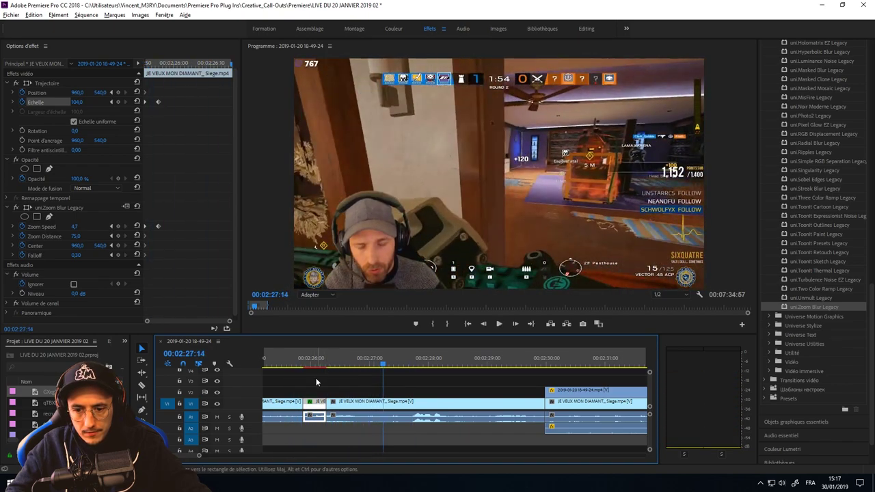
# - Keyframe the same clip's scale to 179 at 00:02:26:08 and play back the zoom
pyautogui.scroll(5, 304, 373)
pyautogui.scroll(1, 305, 373)
pyautogui.click(373, 364)
pyautogui.moveTo(375, 365); pyautogui.dragTo(431, 364)
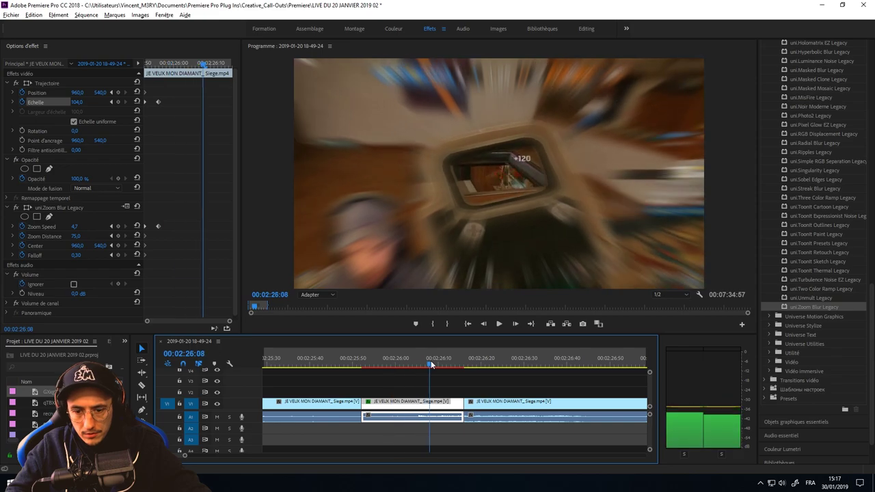
pyautogui.moveTo(77, 101); pyautogui.dragTo(130, 101)
pyautogui.press('space')
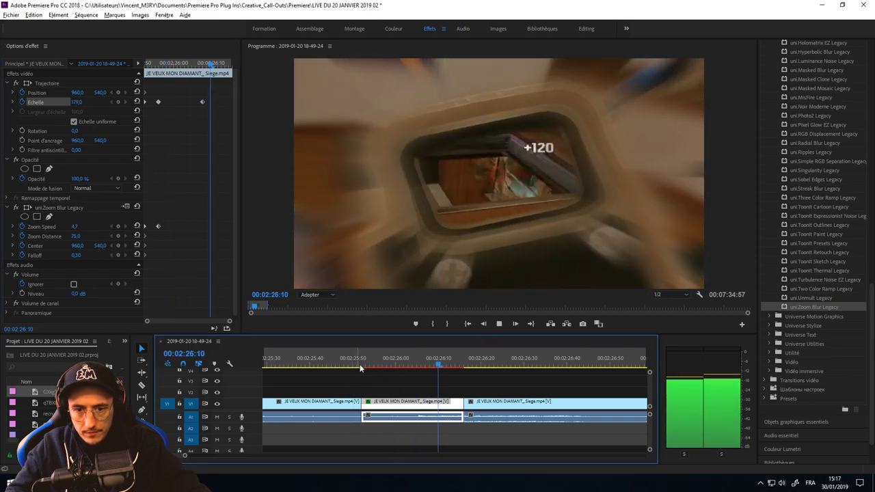
pyautogui.press('space')
pyautogui.scroll(-5, 382, 373)
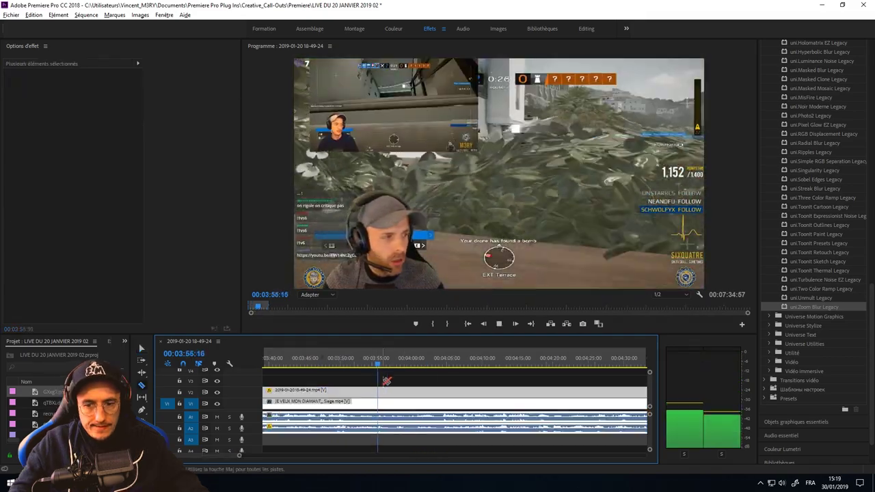
# - Skim the gameplay footage from about 00:03:55 past 00:04:36 for the next usable passage
pyautogui.scroll(4, 400, 380)
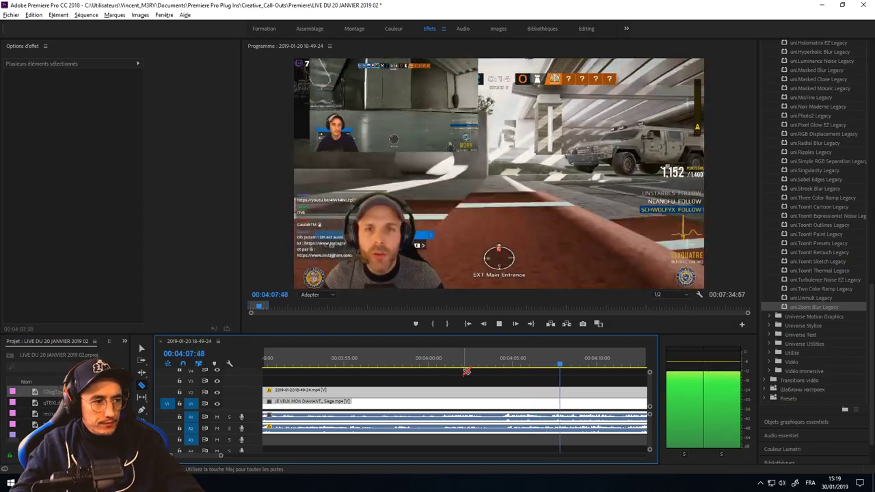
pyautogui.press('-')
pyautogui.press('-')
pyautogui.press('-')
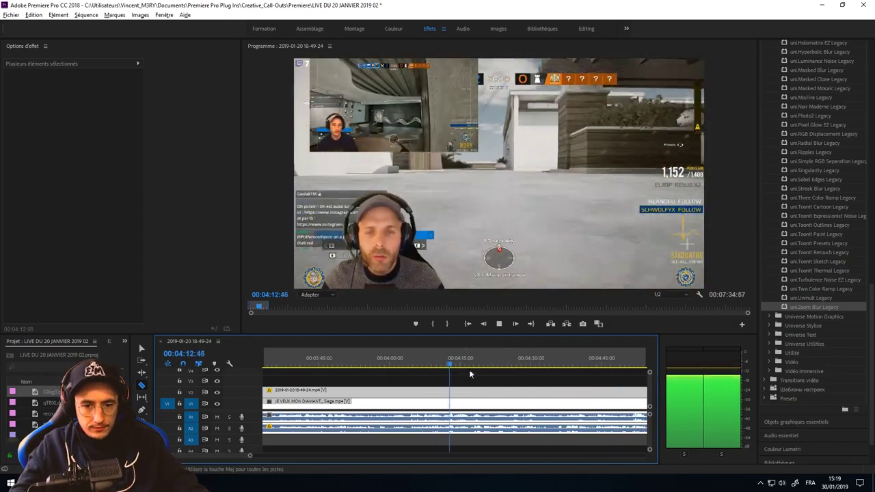
pyautogui.click(502, 365)
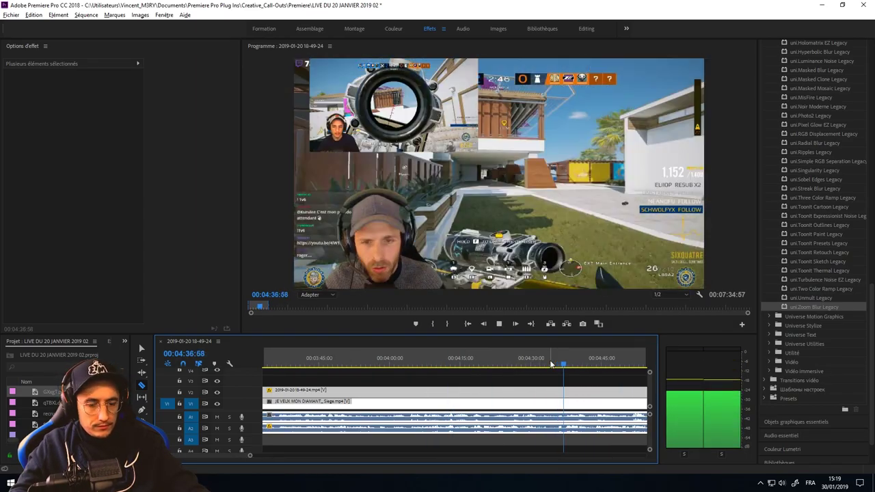
pyautogui.press('space')
pyautogui.press('-')
pyautogui.moveTo(492, 365); pyautogui.dragTo(565, 367)
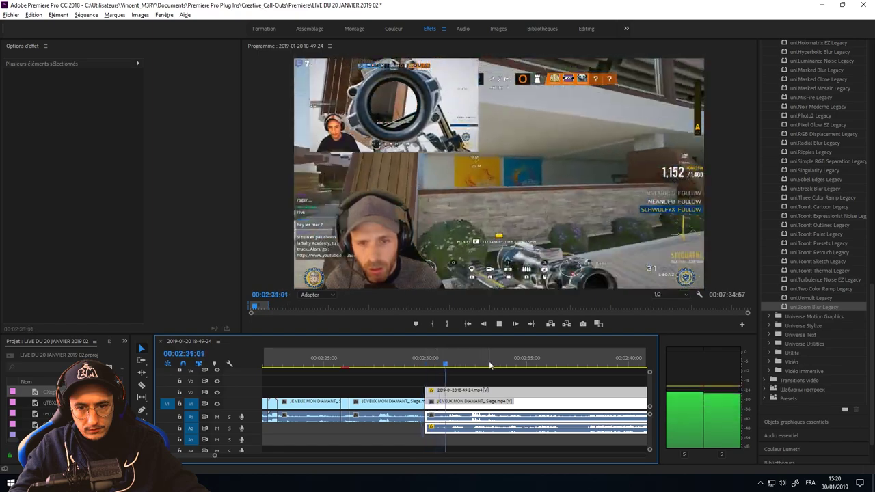
# - Move the selected gameplay and overlay clips starting near 00:02:30 later on the timeline and save the project
pyautogui.press('space')
pyautogui.moveTo(490, 392); pyautogui.dragTo(545, 402)
pyautogui.scroll(-2, 551, 408)
pyautogui.scroll(-2, 551, 409)
pyautogui.click(526, 364)
pyautogui.press('space')
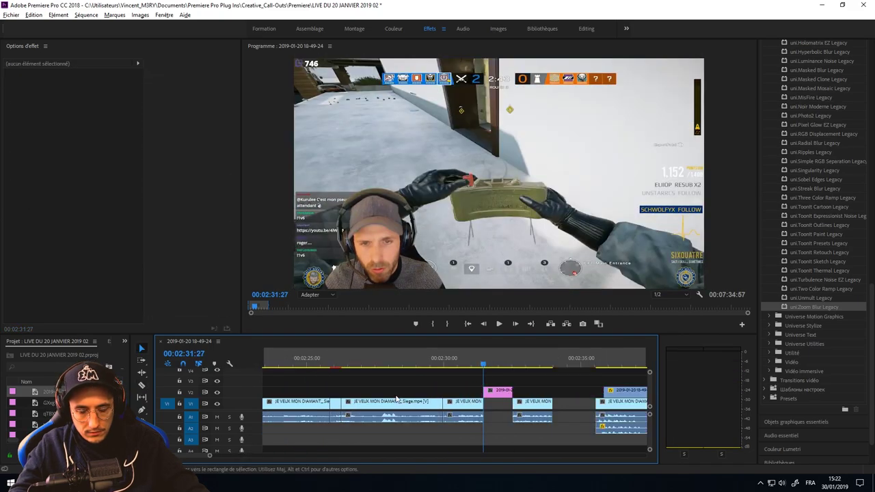
pyautogui.hotkey('ctrl', 's')
# - Switch to the Google Drive sound folder and preview sound effects, including ca va peter.mp3 and FunnyLaugh.mp3
pyautogui.click(96, 483)
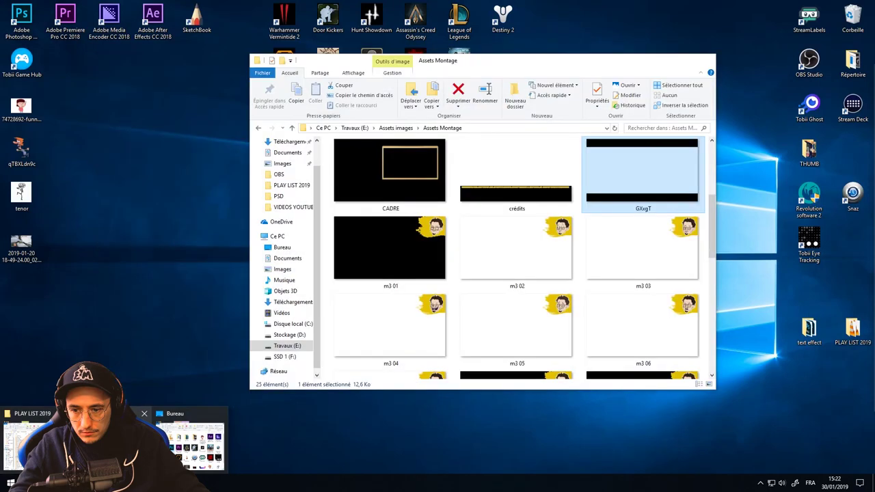
pyautogui.scroll(1, 619, 408)
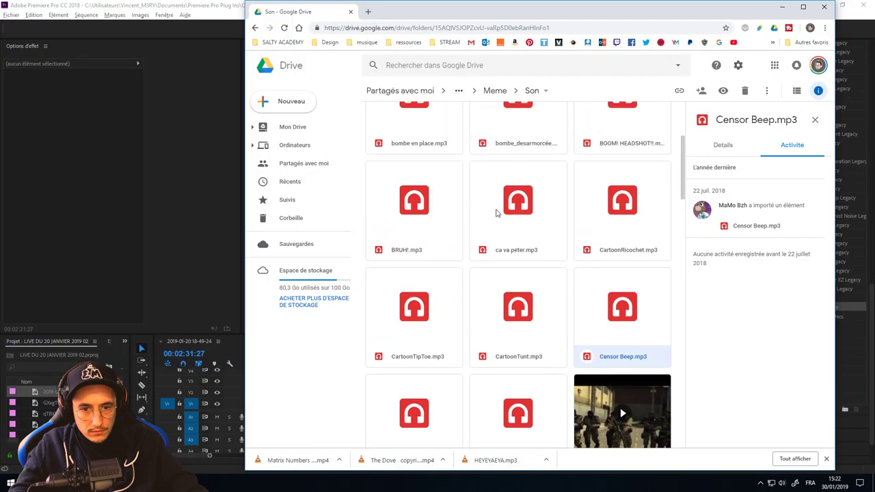
pyautogui.doubleClick(620, 407)
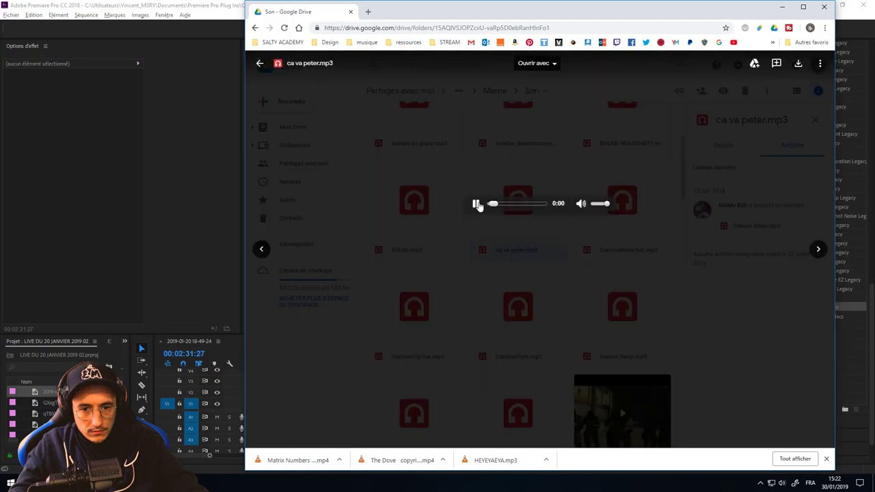
pyautogui.press('Escape')
pyautogui.doubleClick(609, 203)
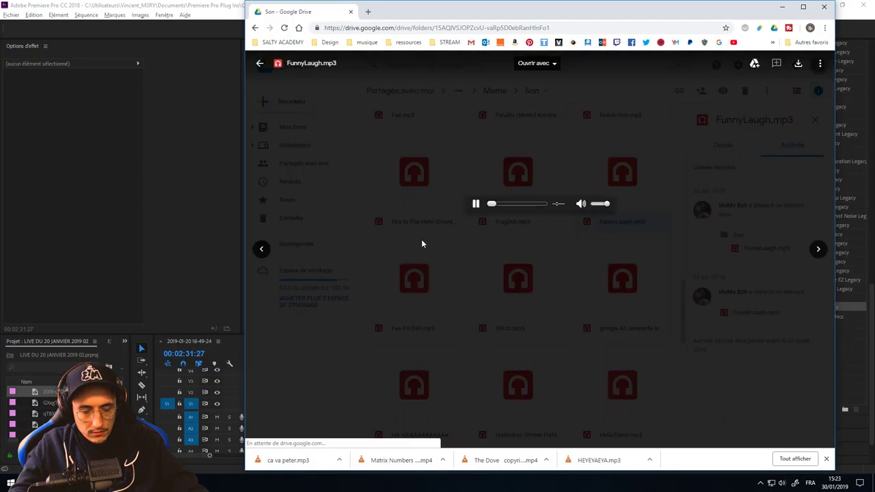
pyautogui.press('Escape')
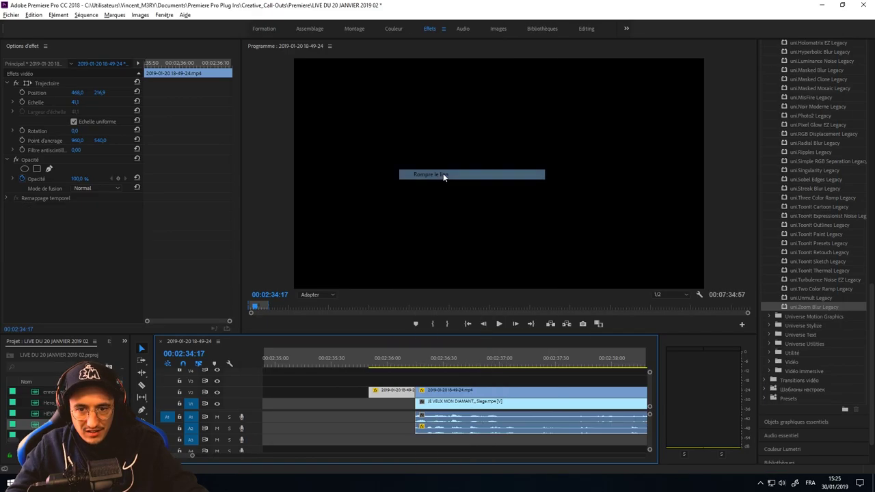
# - Delete the overlay video piece that precedes the main gameplay clip near 00:02:36 and save the project
pyautogui.press('Delete')
pyautogui.scroll(-4, 376, 393)
pyautogui.hotkey('ctrl', 's')
# - Move the remaining gameplay and overlay clips earlier to close the gap at about 00:02:33:53, and play back the join
pyautogui.moveTo(364, 381); pyautogui.dragTo(440, 449)
pyautogui.moveTo(407, 393); pyautogui.dragTo(352, 393)
pyautogui.press('space')
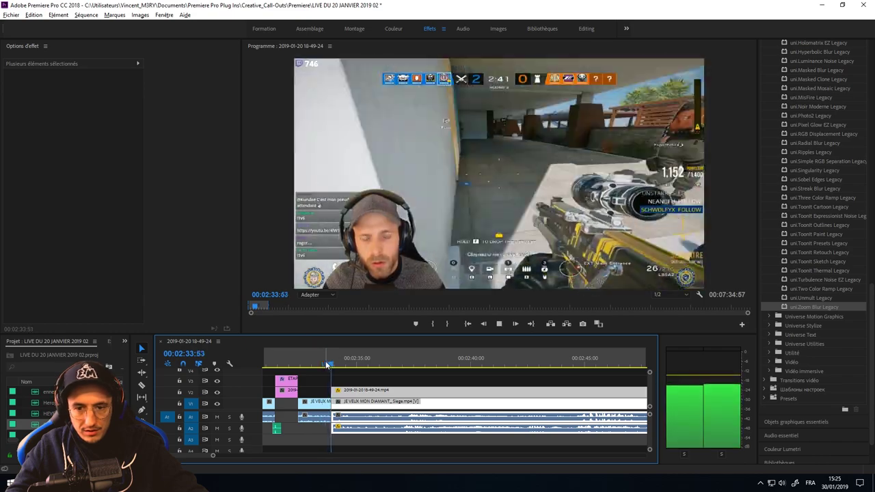
pyautogui.press('space')
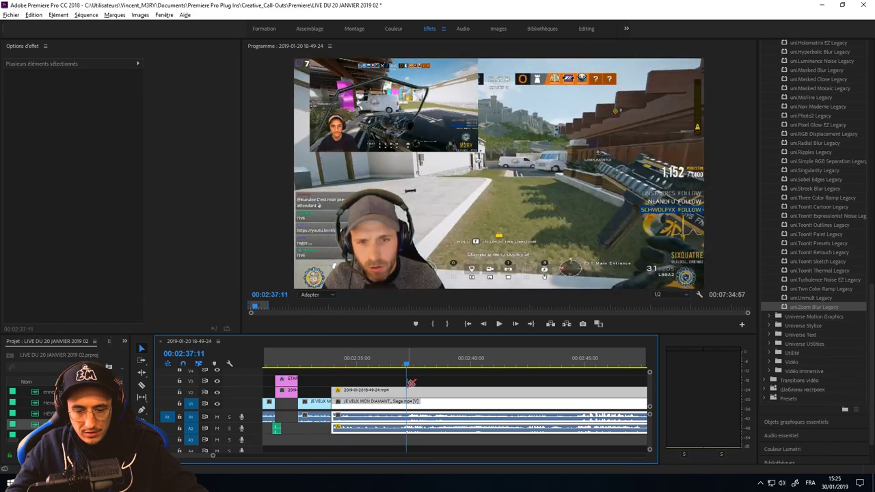
# - Cut the stacked clips at 00:02:37:11 and delete the unwanted section
pyautogui.press('c')
pyautogui.click(402, 428)
pyautogui.click(406, 429)
pyautogui.press('v')
pyautogui.press('Delete')
# - Move the clips following the deleted section earlier to close the gap, and play back the result
pyautogui.moveTo(391, 384); pyautogui.dragTo(447, 437)
pyautogui.moveTo(492, 394); pyautogui.dragTo(417, 393)
pyautogui.click(327, 362)
pyautogui.press('space')
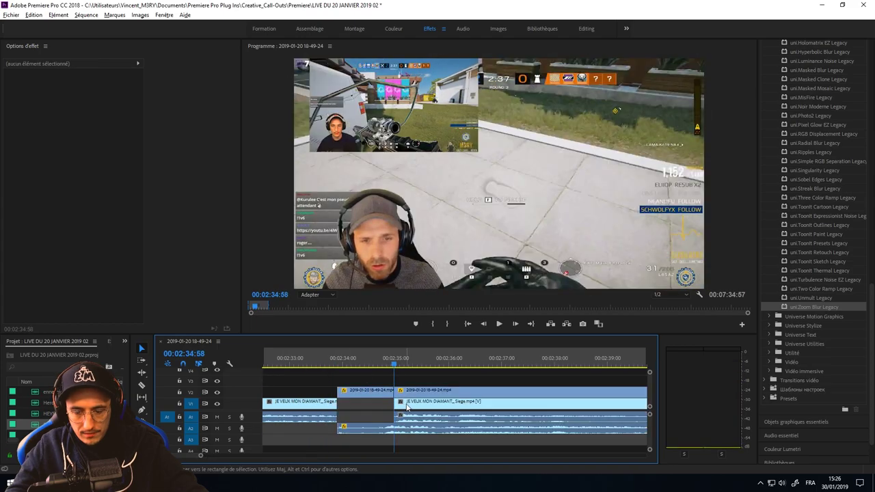
# - Cut the stacked clips at 00:02:37:50, move the section after the cut later on the timeline and play back the result
pyautogui.press('space')
pyautogui.press('c')
pyautogui.click(546, 418)
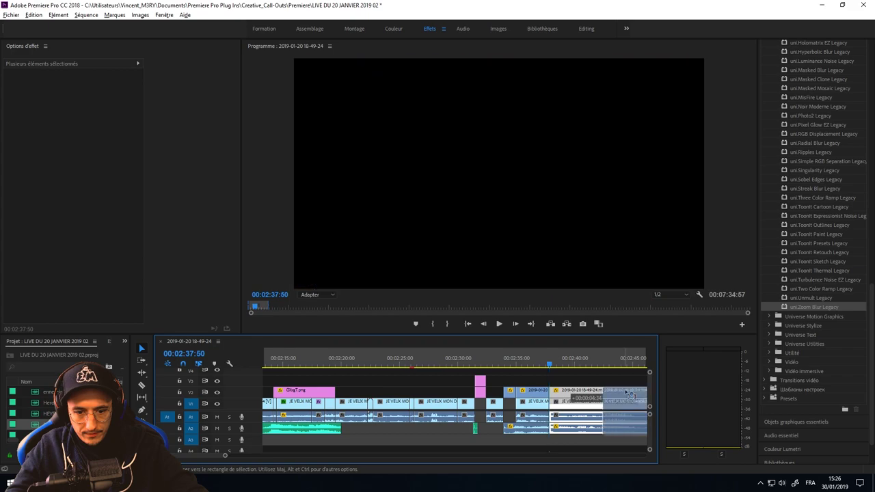
pyautogui.press('space')
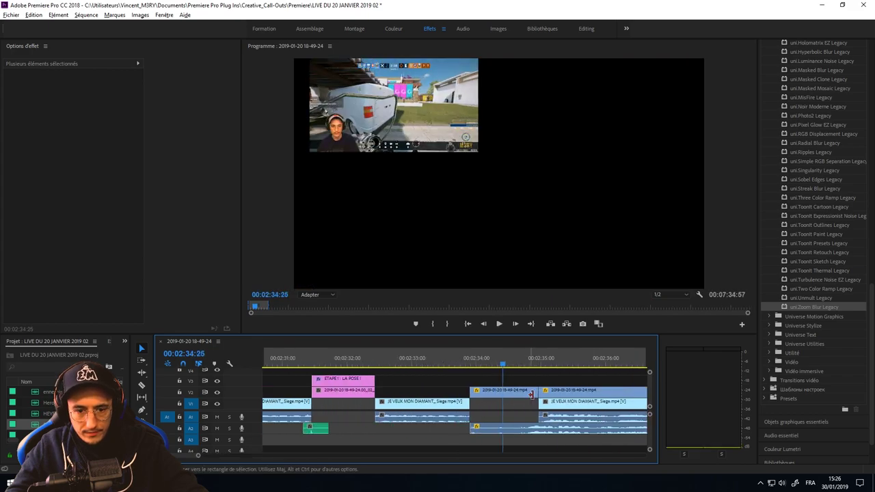
# - Try to move the overlay section starting at 00:02:34:58 later on the timeline, and undo the attempt
pyautogui.click(518, 393)
pyautogui.press('v')
pyautogui.click(566, 392)
pyautogui.click(560, 430)
pyautogui.click(563, 393)
pyautogui.scroll(-3, 562, 395)
pyautogui.scroll(2, 556, 399)
pyautogui.click(545, 392)
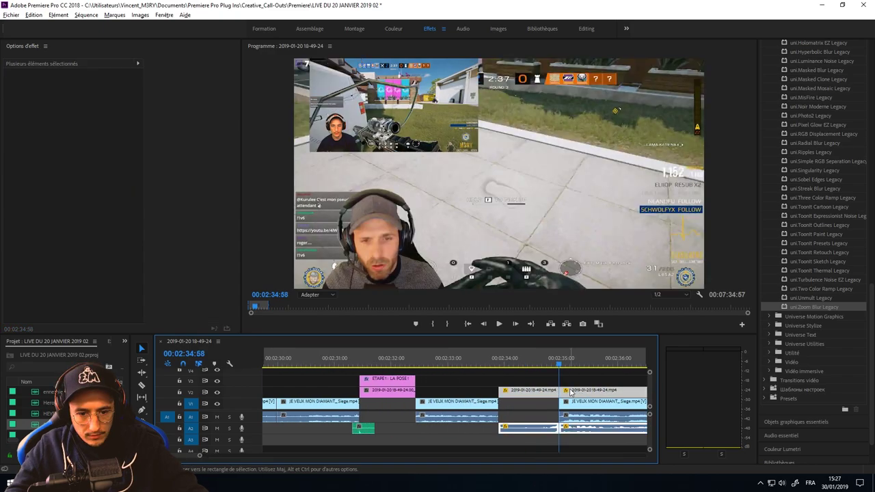
pyautogui.moveTo(573, 392); pyautogui.dragTo(602, 394)
pyautogui.hotkey('ctrl', 'z')
pyautogui.hotkey('ctrl', 'z')
# - Cut the overlay's audio at 00:02:34:58 and link the piece after the cut to its overlay video clip
pyautogui.click(587, 428)
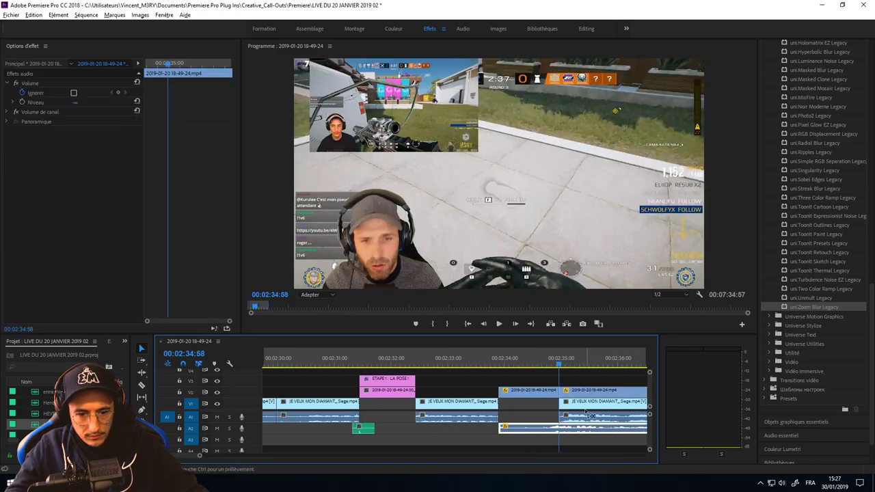
pyautogui.press('c')
pyautogui.click(561, 429)
pyautogui.press('v')
pyautogui.click(574, 392)
pyautogui.keyDown('shift'); pyautogui.click(578, 429); pyautogui.keyUp('shift')
pyautogui.rightClick(577, 429)
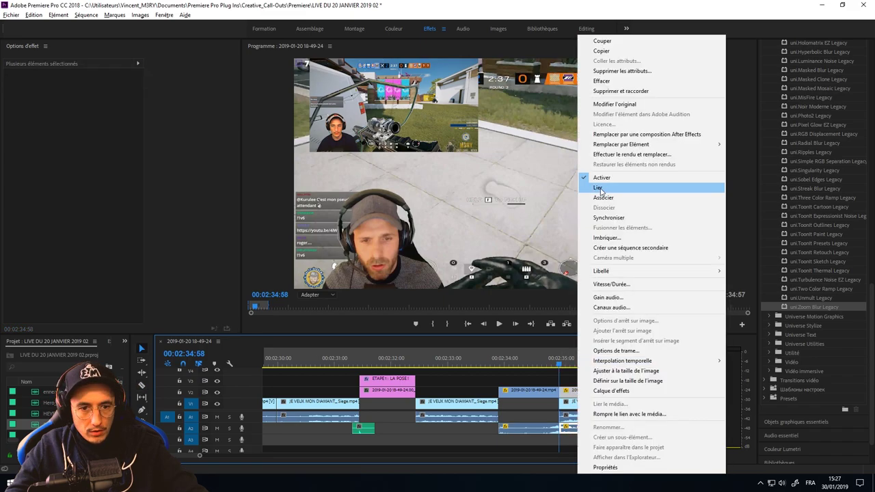
pyautogui.click(541, 395)
# - Move all clips starting at 00:02:34:58 later to leave a gap after the first overlay segment, and play it back
pyautogui.moveTo(575, 384); pyautogui.dragTo(585, 429)
pyautogui.moveTo(578, 402); pyautogui.dragTo(626, 402)
pyautogui.click(523, 357)
pyautogui.press('space')
pyautogui.press('space')
# - Reset the volume level of the isolated overlay audio clip to 0 dB
pyautogui.click(530, 428)
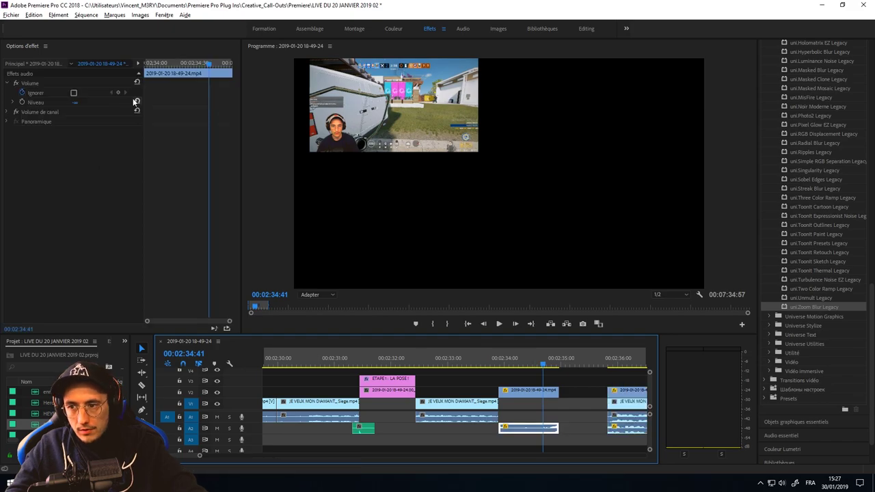
pyautogui.click(137, 101)
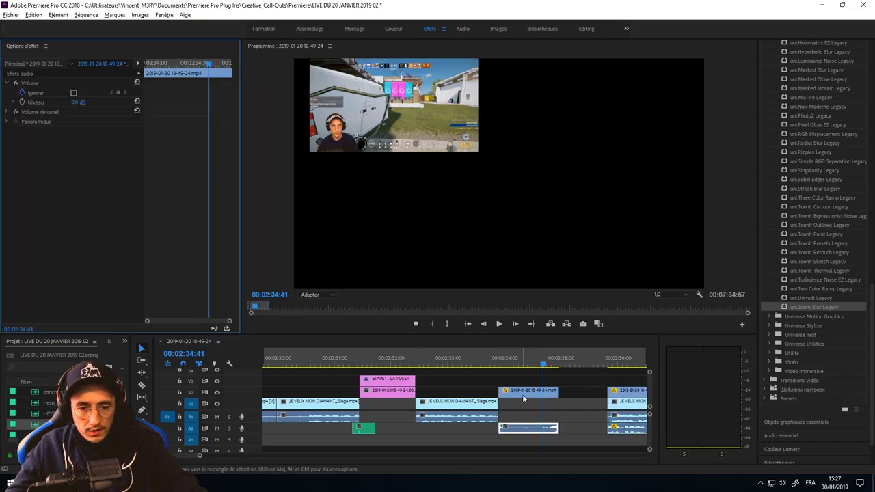
pyautogui.click(491, 363)
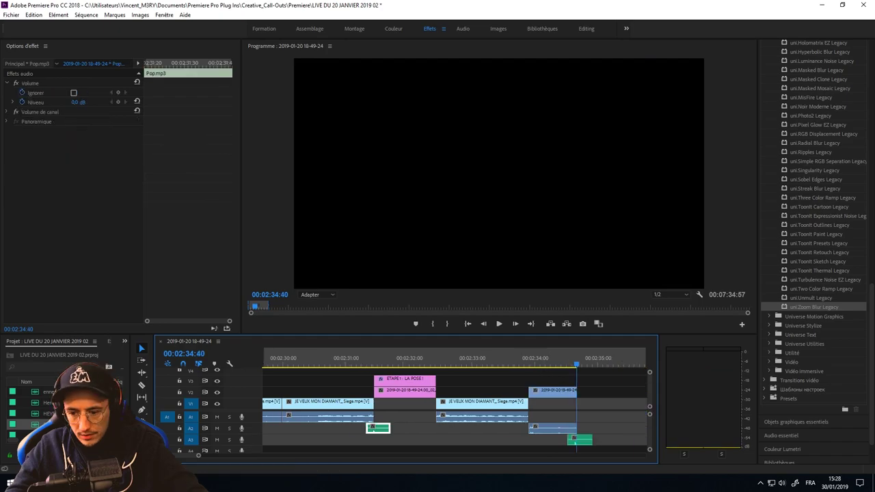
# - Import the exported freeze-frame image ending in "Image fixe002.jpg" from the desktop into the project
pyautogui.click(128, 483)
pyautogui.moveTo(31, 297); pyautogui.dragTo(129, 483)
pyautogui.click(205, 486)
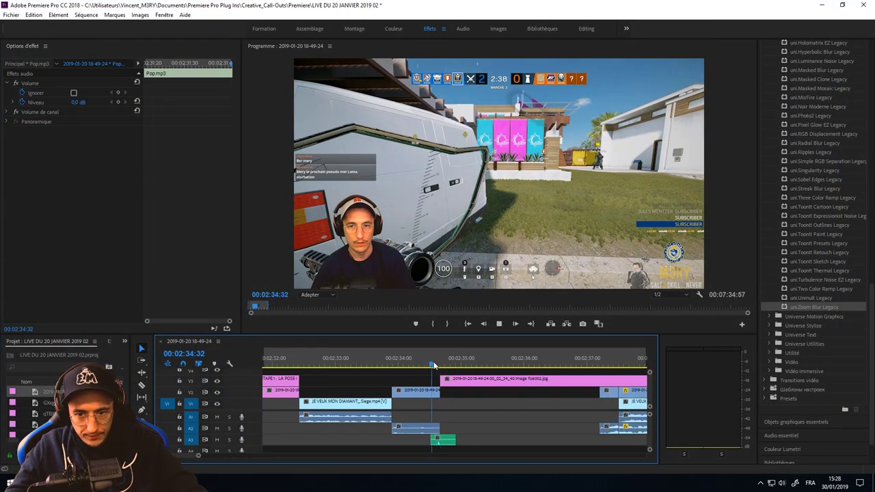
# - Play back the transition from the overlay clip to the freeze-frame image around 00:02:34:40
pyautogui.click(435, 364)
pyautogui.press('space')
pyautogui.press('space')
pyautogui.scroll(5, 436, 380)
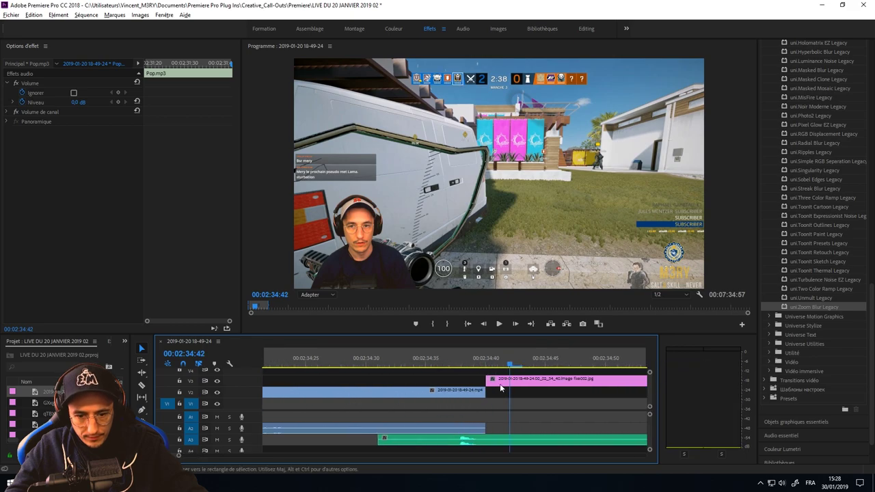
pyautogui.moveTo(491, 364); pyautogui.dragTo(440, 363)
pyautogui.press('space')
pyautogui.press('space')
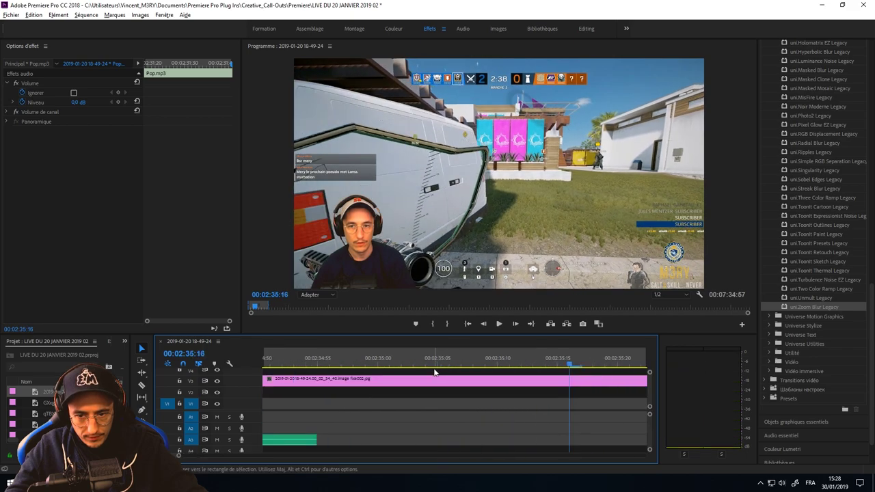
# - Cut the freeze-frame image where the next clip begins, delete the excess, and move the remaining piece down to track V2
pyautogui.press('-')
pyautogui.press('-')
pyautogui.press('-')
pyautogui.press('-')
pyautogui.click(506, 384)
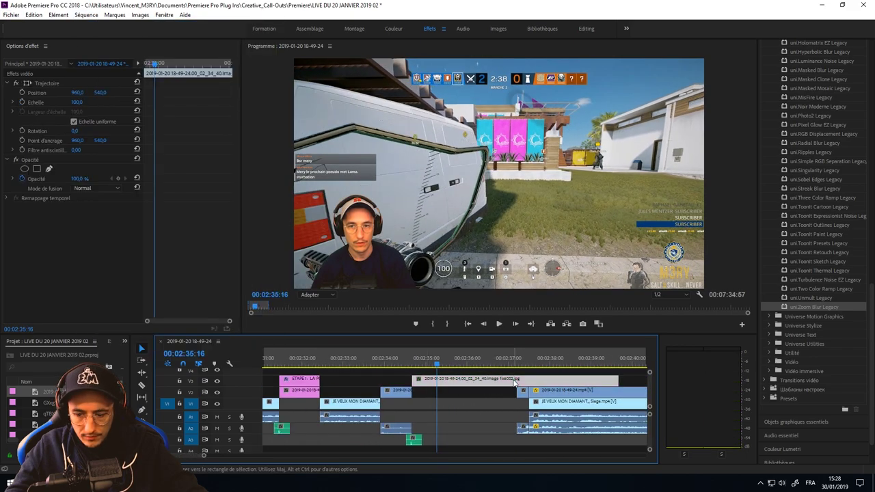
pyautogui.press('c')
pyautogui.click(517, 381)
pyautogui.press('v')
pyautogui.click(532, 382)
pyautogui.press('Delete')
pyautogui.moveTo(484, 382); pyautogui.dragTo(482, 394)
# - Add a two-line title reading "ETAPE 2 : TIRER LA TRONCHE !" over the freeze-frame image
pyautogui.moveTo(298, 380); pyautogui.dragTo(430, 383)
pyautogui.press('t')
pyautogui.moveTo(361, 120); pyautogui.dragTo(660, 245)
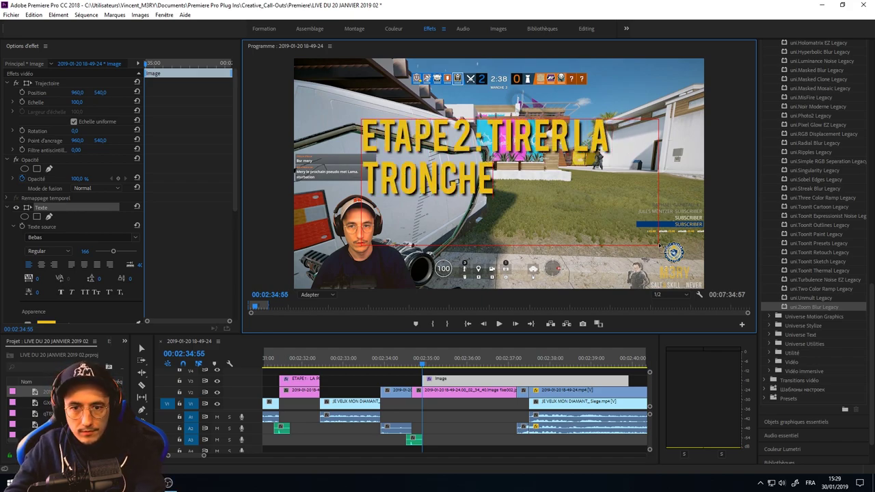
pyautogui.press('Return')
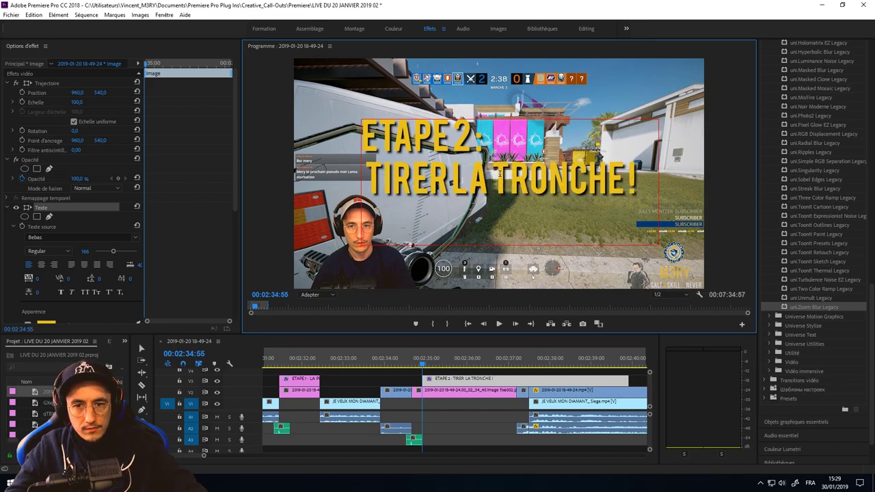
# - Bring Left-Arrow-PNG-HD.png from the assets folder onto track V4 and align it with the start of the freeze-frame image
pyautogui.click(201, 485)
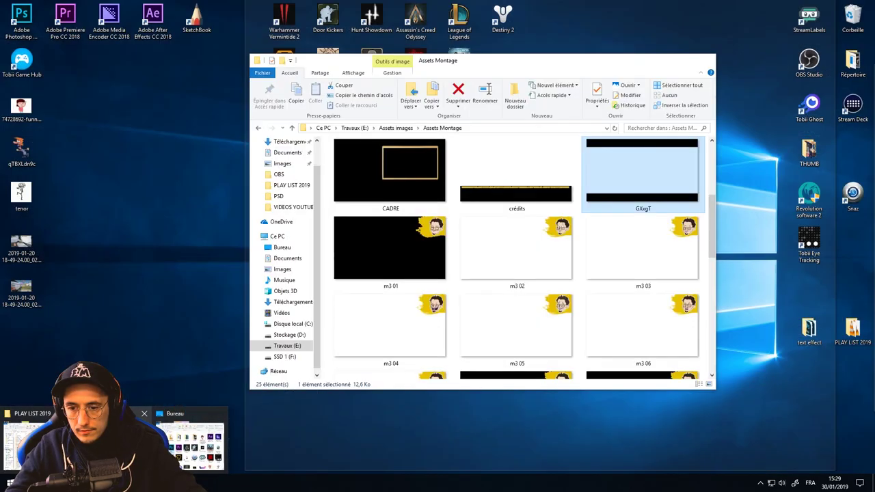
pyautogui.click(113, 443)
pyautogui.click(355, 128)
pyautogui.doubleClick(356, 178)
pyautogui.moveTo(567, 298); pyautogui.dragTo(413, 380)
pyautogui.moveTo(465, 373); pyautogui.dragTo(443, 374)
pyautogui.scroll(3, 421, 388)
pyautogui.scroll(1, 421, 390)
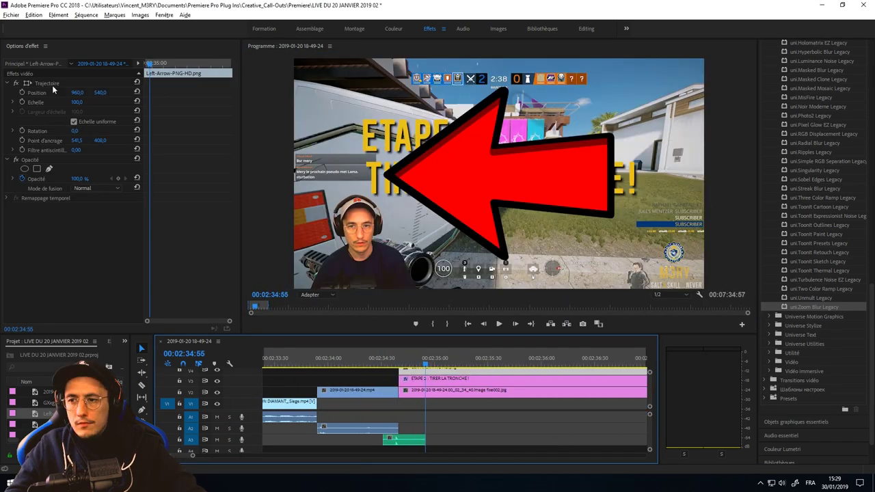
# - Scale the arrow to about 29.9, move it to about 584.5, 774.8, and rotate it to point at the webcam face
pyautogui.click(58, 84)
pyautogui.moveTo(384, 88); pyautogui.dragTo(465, 147)
pyautogui.moveTo(504, 174); pyautogui.dragTo(425, 224)
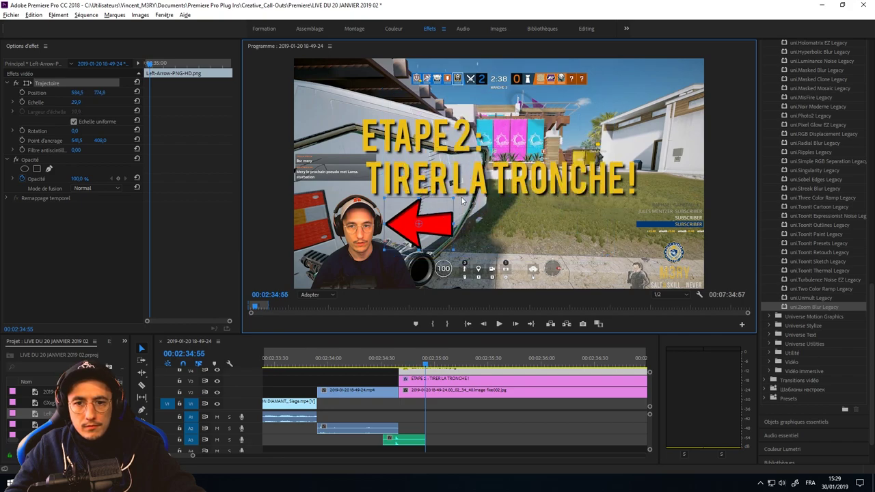
pyautogui.moveTo(460, 254); pyautogui.dragTo(462, 233)
pyautogui.click(376, 359)
pyautogui.press('space')
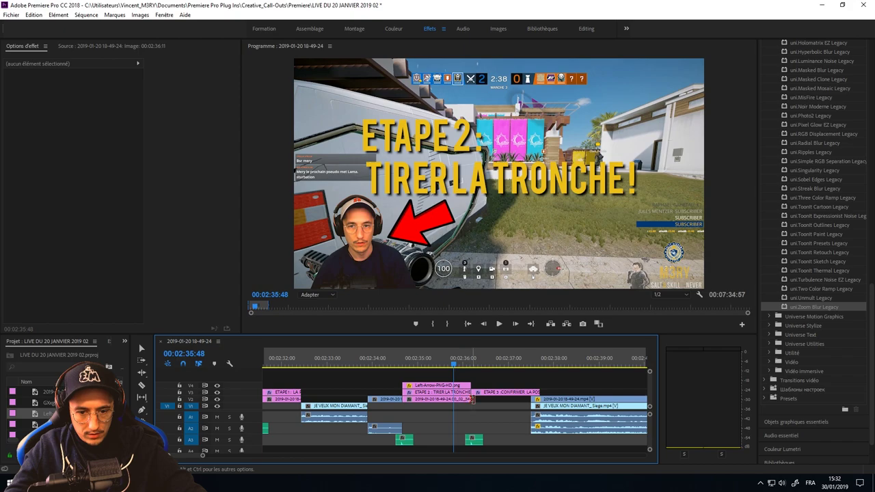
# - Extend the freeze-frame image to the end of the "ETAPE 3" title and play back the freeze-frame section
pyautogui.moveTo(472, 399); pyautogui.dragTo(542, 399)
pyautogui.press('space')
pyautogui.press('space')
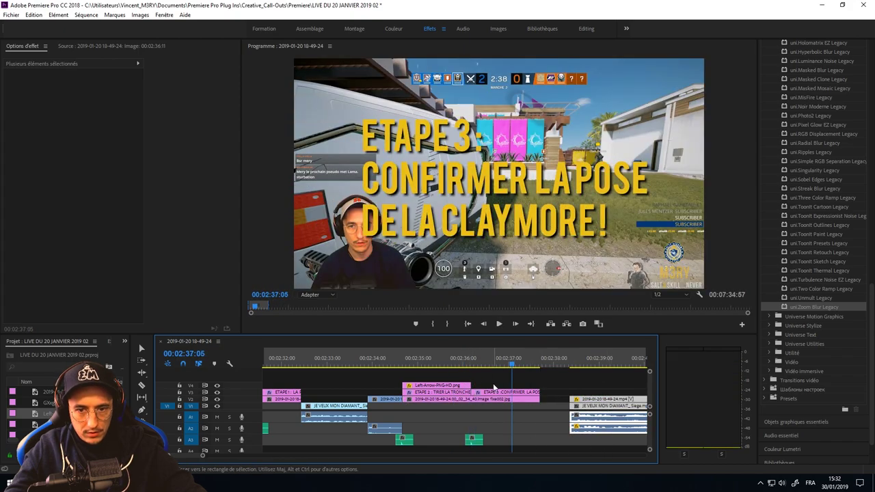
pyautogui.click(290, 367)
pyautogui.press('space')
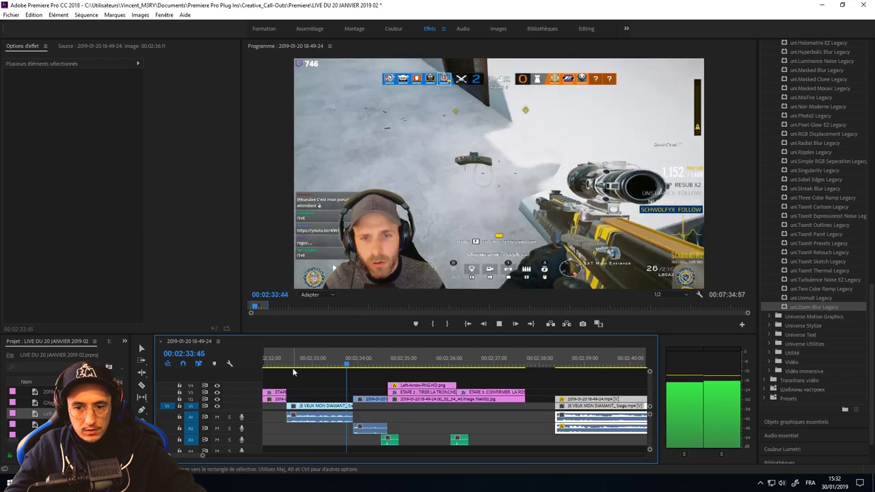
pyautogui.press('space')
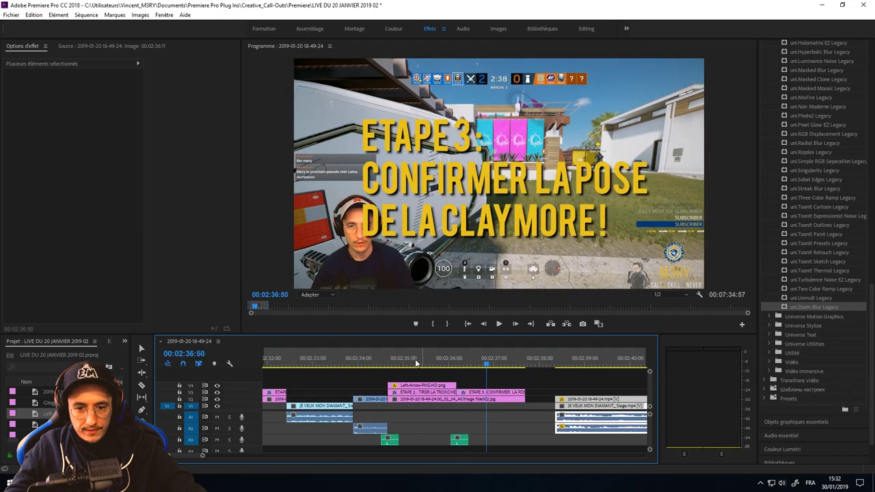
pyautogui.click(377, 365)
pyautogui.press('space')
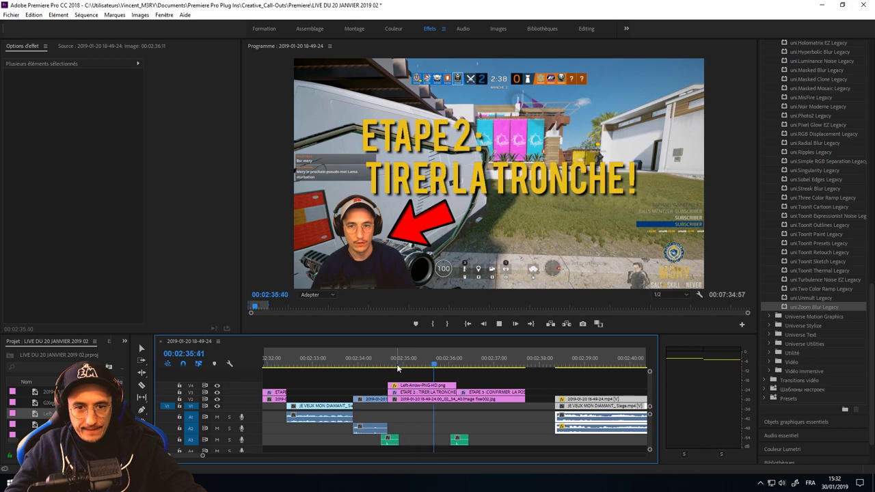
pyautogui.press('space')
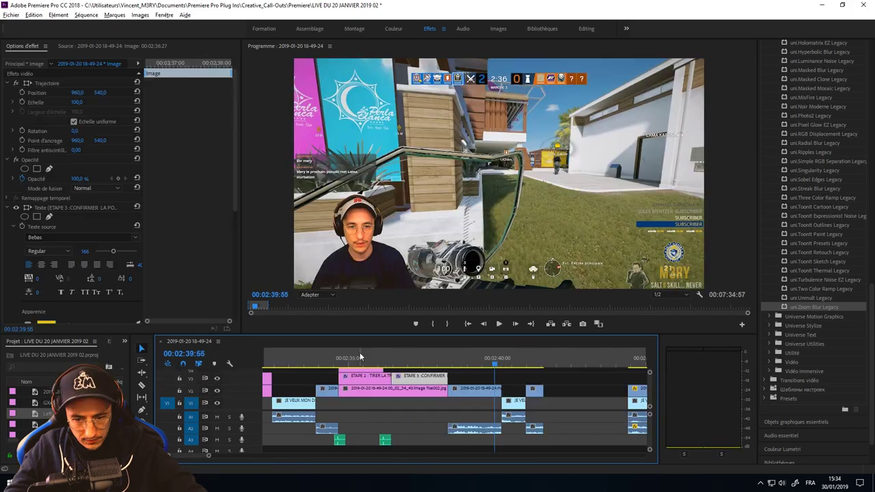
# - Move the second Pop.mp3 sound slightly later to match the start of the "ETAPE 3" title, and play it back
pyautogui.moveTo(408, 442); pyautogui.dragTo(443, 442)
pyautogui.click(412, 361)
pyautogui.press('space')
pyautogui.scroll(-5, 421, 419)
pyautogui.click(380, 363)
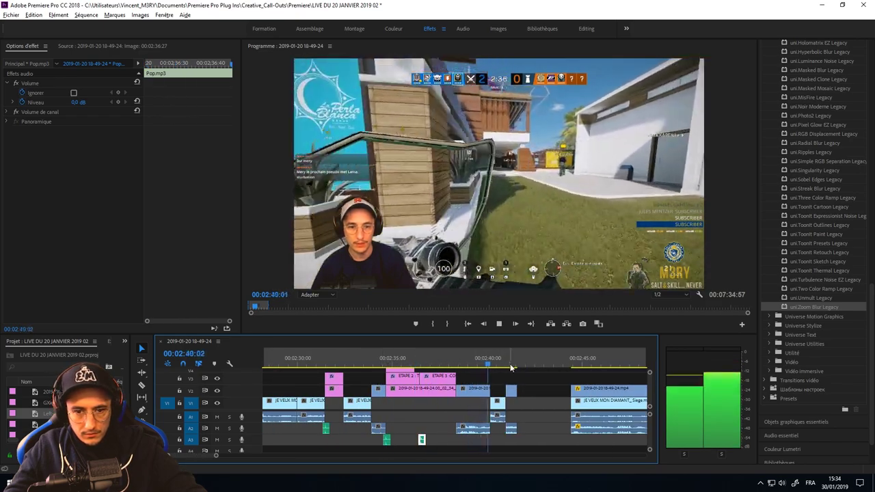
pyautogui.press('space')
# - Shift the short overlay clip after 00:02:41 later and extend its start earlier
pyautogui.click(513, 390)
pyautogui.moveTo(508, 360); pyautogui.dragTo(518, 363)
pyautogui.moveTo(511, 392); pyautogui.dragTo(538, 390)
pyautogui.moveTo(528, 390); pyautogui.dragTo(521, 390)
pyautogui.press('space')
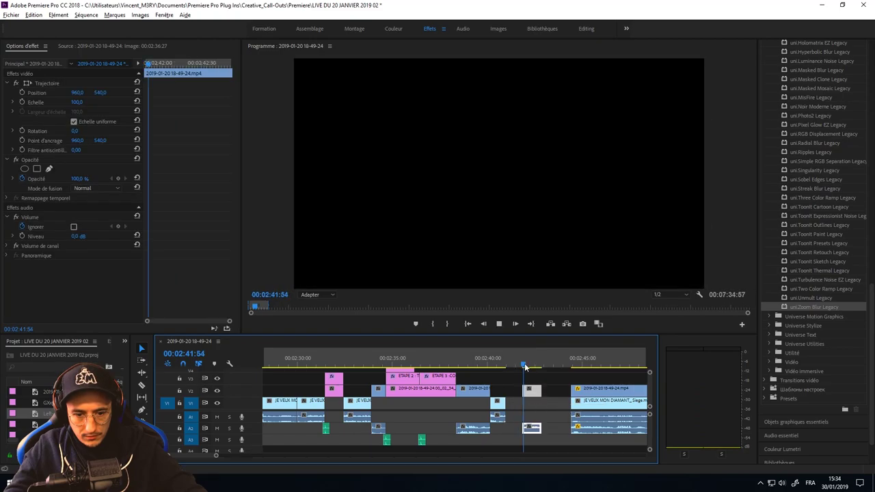
# - Cut off the unwanted beginning of the overlay clip and move the clip against the end of the preceding clip
pyautogui.press('=')
pyautogui.click(491, 366)
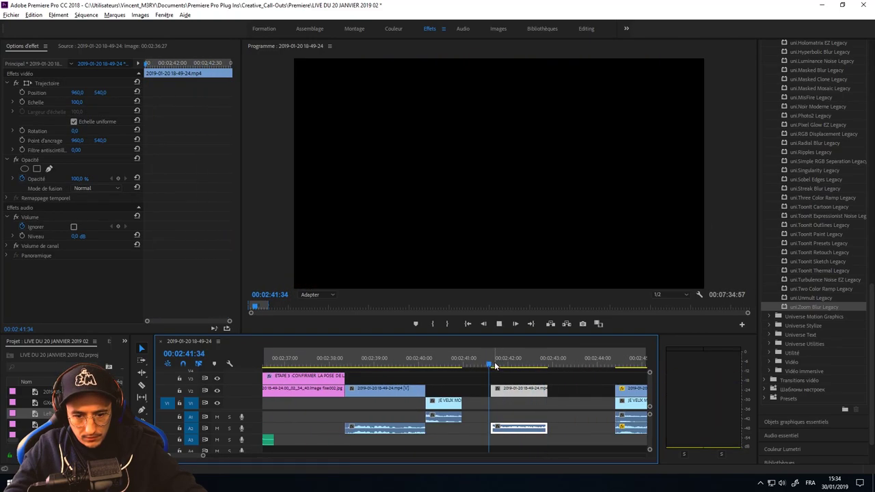
pyautogui.press('space')
pyautogui.hotkey('ctrl', 'k')
pyautogui.press('Delete')
pyautogui.moveTo(525, 390)
pyautogui.mouseDown()
pyautogui.moveTo(477, 391)
pyautogui.moveTo(528, 389)
pyautogui.mouseUp()
# - Play back the overlay clip between about 00:02:41 and 00:02:42 and delete it
pyautogui.click(437, 353)
pyautogui.press('space')
pyautogui.press('space')
pyautogui.click(479, 362)
pyautogui.press('space')
pyautogui.click(485, 363)
pyautogui.press('space')
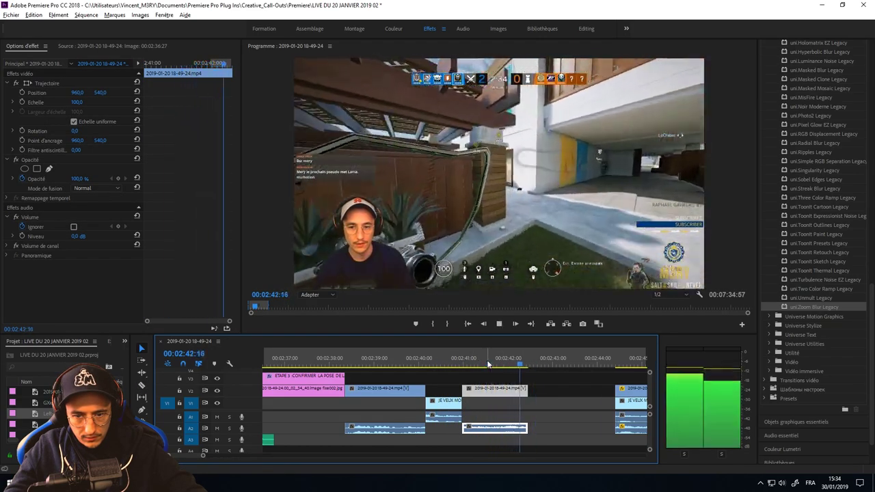
pyautogui.press('Delete')
pyautogui.press('space')
pyautogui.scroll(-4, 510, 403)
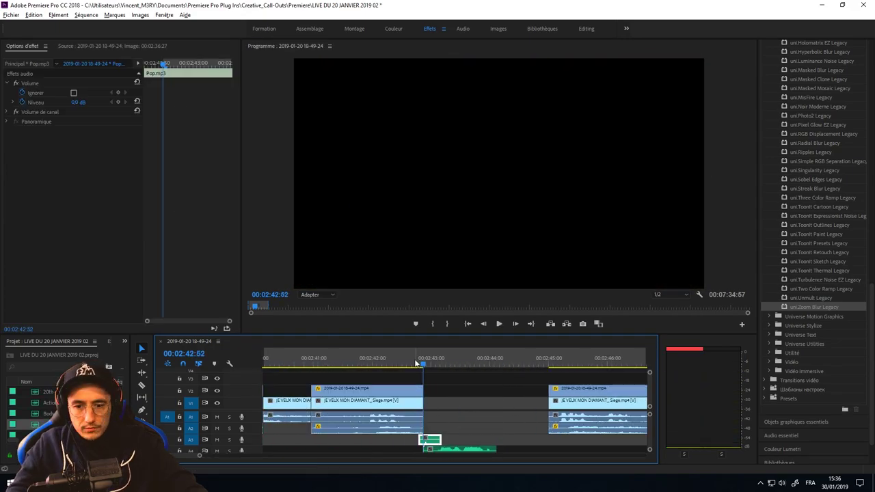
# - Nudge the Pop.mp3 sound earlier so it starts just before the picture-in-picture segment ends near 00:02:42:51
pyautogui.click(422, 364)
pyautogui.moveTo(424, 364); pyautogui.dragTo(419, 364)
pyautogui.scroll(5, 425, 435)
pyautogui.moveTo(473, 440); pyautogui.dragTo(454, 439)
pyautogui.scroll(-6, 432, 427)
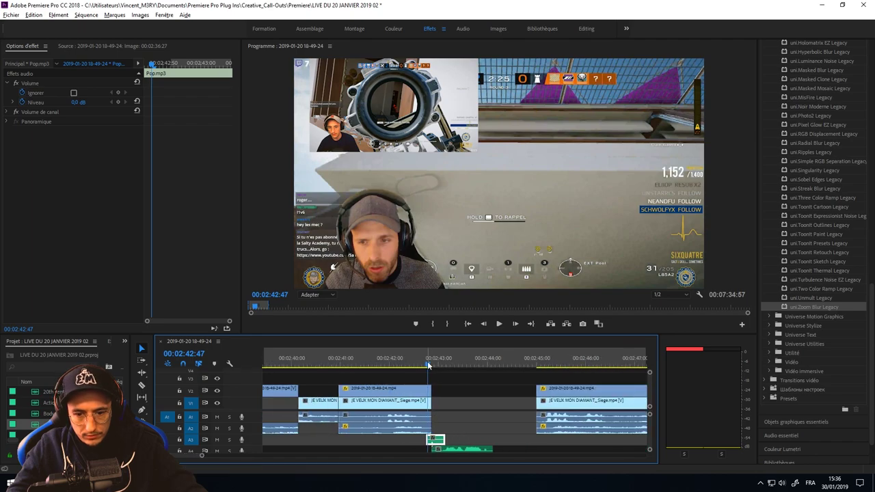
# - Extend the picture-in-picture video clip beyond 00:02:42:51 and reset its motion settings so it fills the frame
pyautogui.click(431, 363)
pyautogui.press('Left')
pyautogui.press('Left')
pyautogui.press('Right')
pyautogui.click(428, 389)
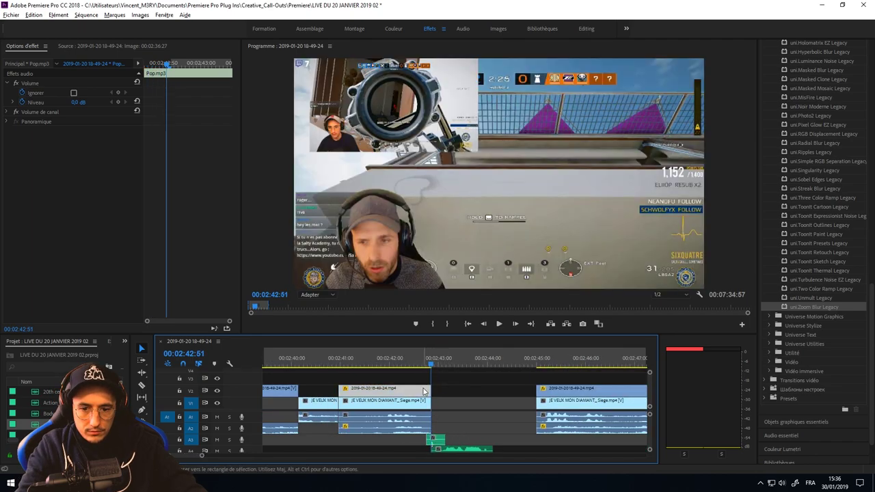
pyautogui.moveTo(428, 389); pyautogui.dragTo(464, 387)
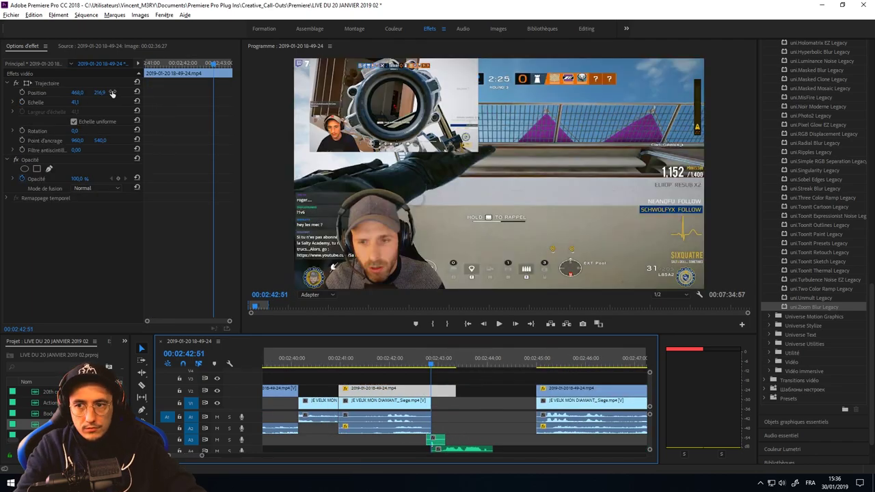
pyautogui.click(137, 82)
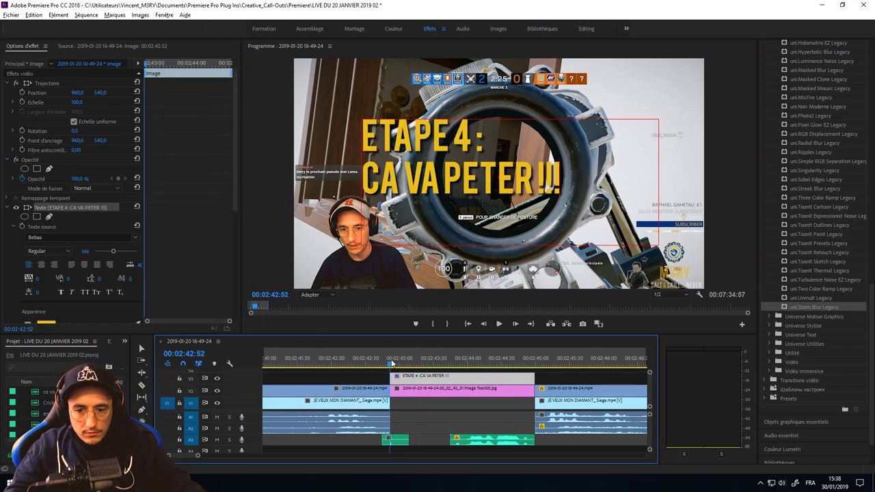
# - Play back the "ETAPE 4" freeze frame from 00:02:42:52 and the picture-in-picture clip that follows it
pyautogui.press('space')
pyautogui.scroll(-1, 547, 382)
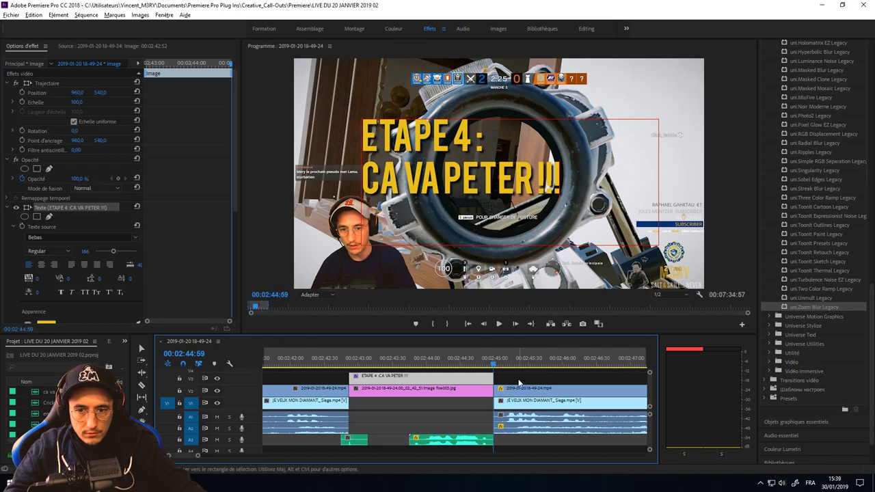
pyautogui.click(517, 382)
pyautogui.press('space')
pyautogui.press('space')
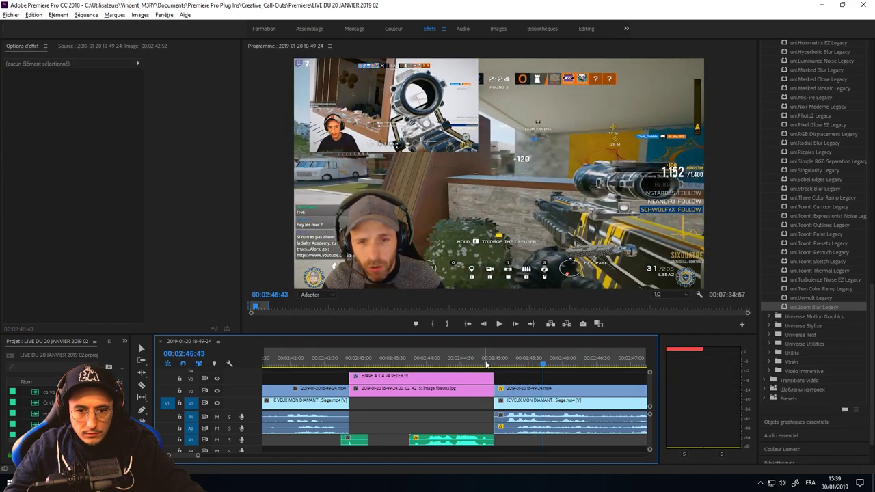
pyautogui.moveTo(509, 364); pyautogui.dragTo(540, 364)
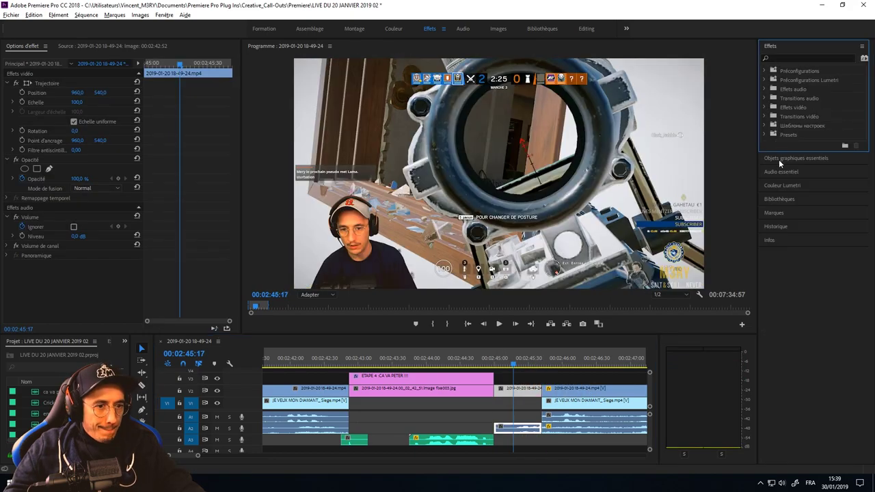
# - Find the "Explosion 012 Up MIX" graphics template and place it on track V3 directly after the "ETAPE 4" title
pyautogui.click(778, 159)
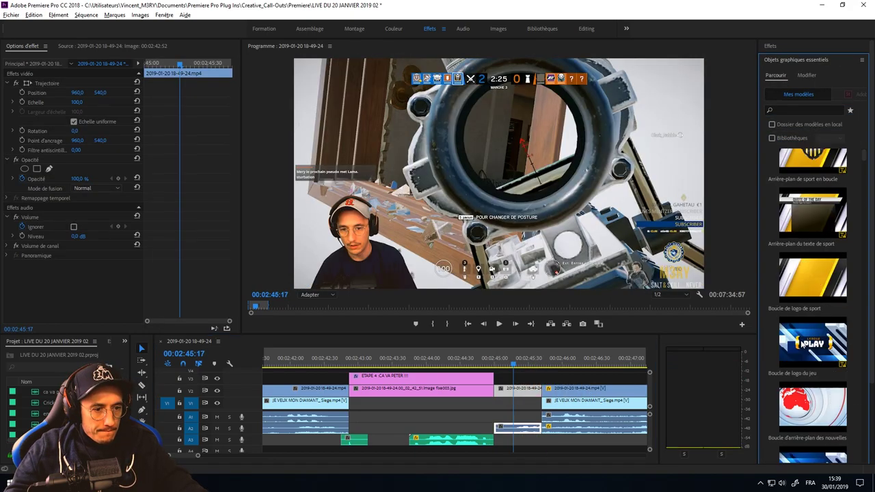
pyautogui.moveTo(757, 331); pyautogui.dragTo(664, 331)
pyautogui.scroll(-10, 756, 321)
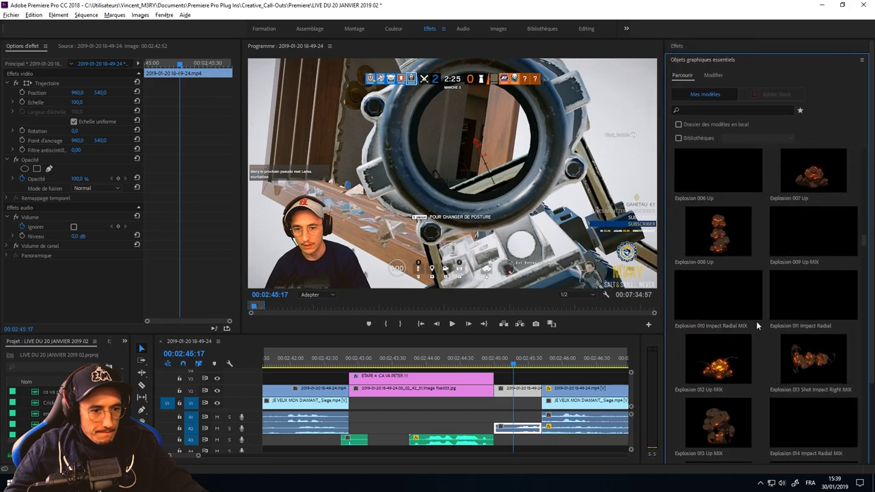
pyautogui.moveTo(707, 280); pyautogui.dragTo(512, 375)
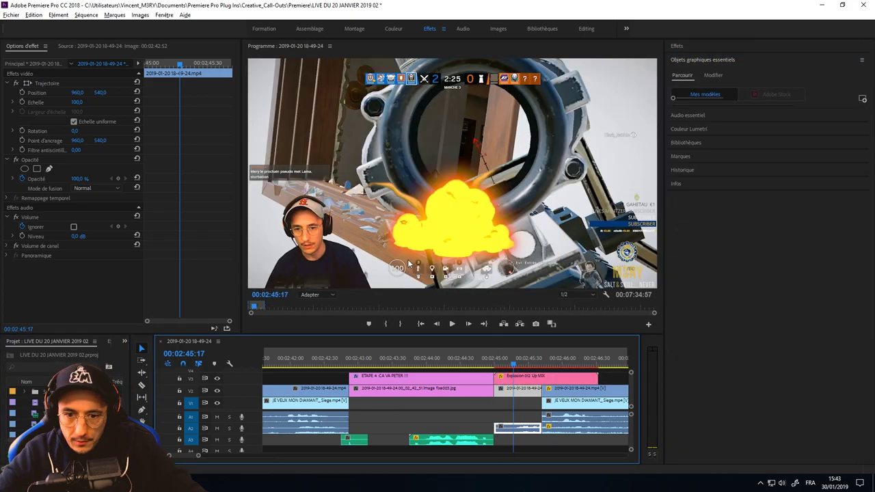
# - Move the explosion graphic to about 1843, 907.8 in the frame and play it back
pyautogui.click(547, 376)
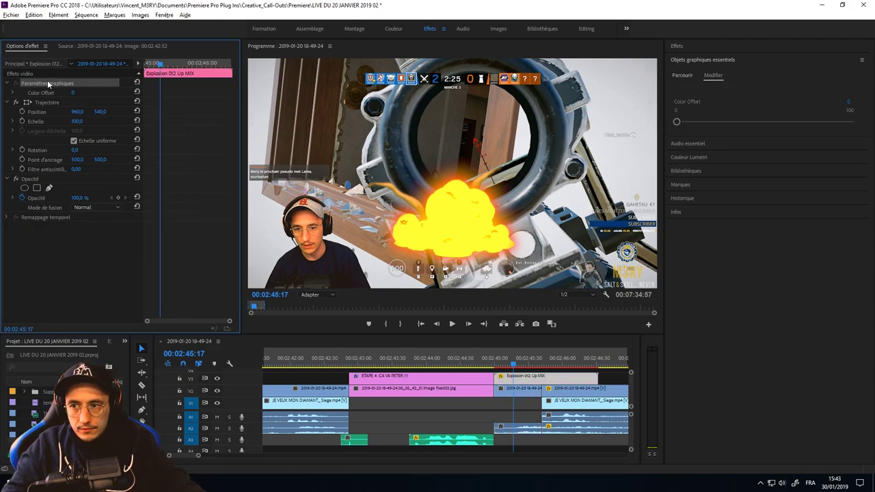
pyautogui.click(42, 103)
pyautogui.moveTo(451, 219); pyautogui.dragTo(664, 302)
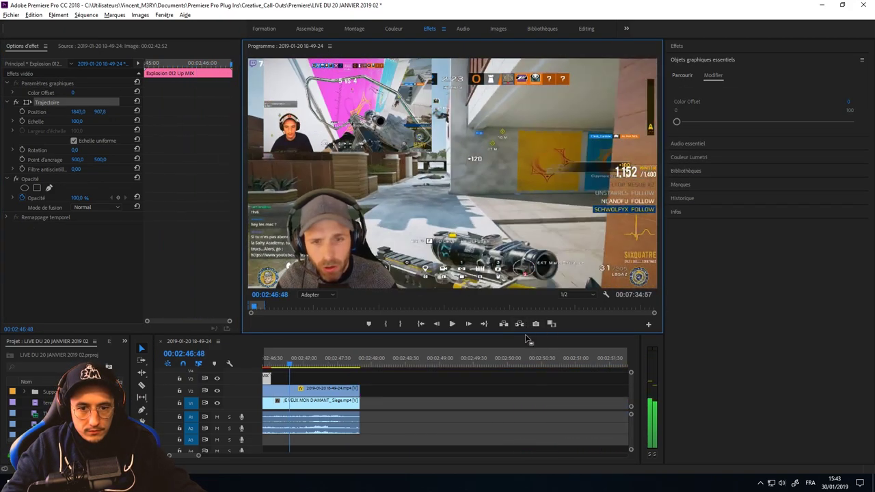
pyautogui.scroll(4, 387, 370)
pyautogui.moveTo(378, 362); pyautogui.dragTo(360, 362)
pyautogui.press('space')
pyautogui.press('space')
# - Speed up the explosion graphic to about 137% and trim it to end with the full-screen overlay clip
pyautogui.scroll(4, 381, 383)
pyautogui.rightClick(425, 375)
pyautogui.click(454, 305)
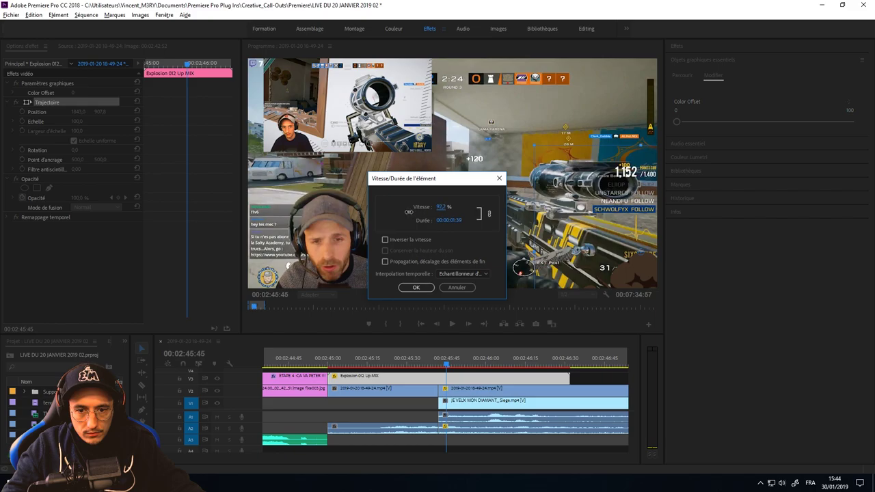
pyautogui.press('Return')
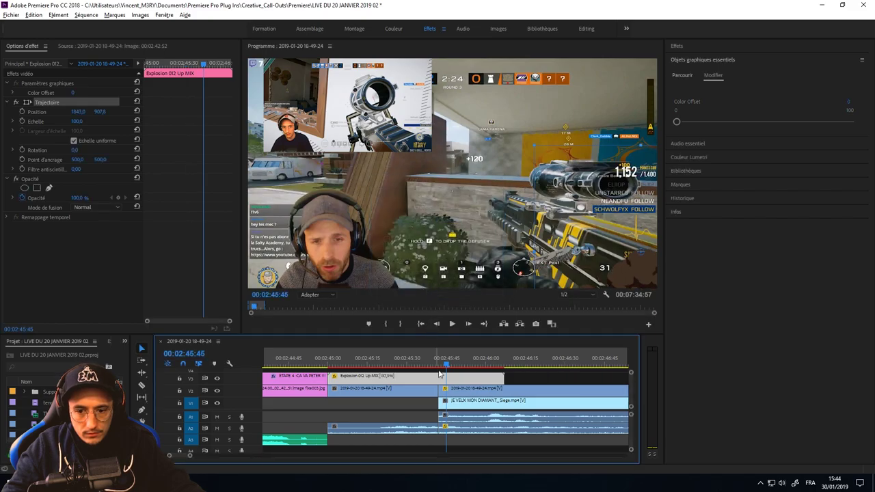
pyautogui.press('space')
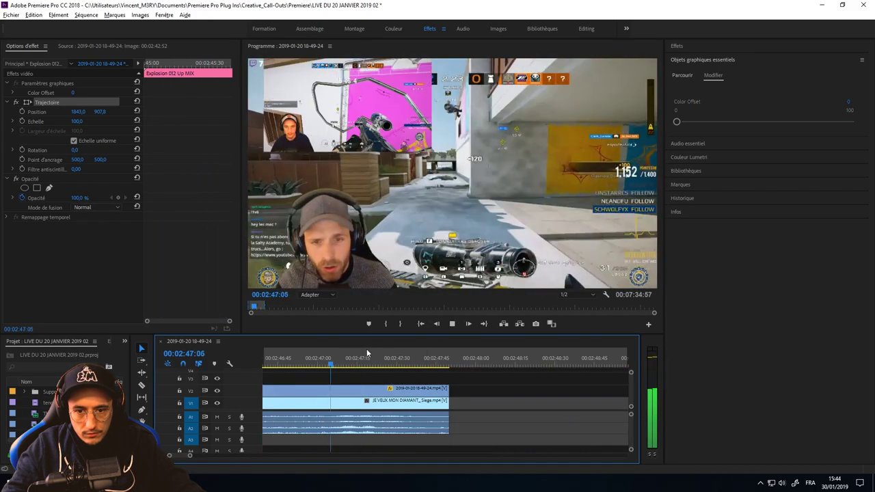
pyautogui.scroll(5, 404, 360)
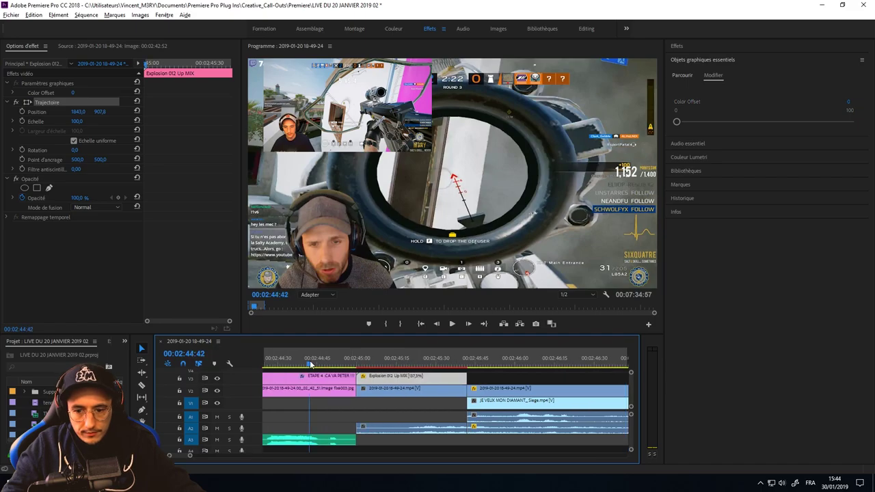
pyautogui.press('space')
# - Enlarge the explosion to about 144.1, rotate it to about -29.7°, reposition it at about 1631.4, 644.8, and play it back
pyautogui.click(360, 358)
pyautogui.moveTo(535, 146); pyautogui.dragTo(489, 99)
pyautogui.moveTo(502, 129); pyautogui.dragTo(468, 112)
pyautogui.press('space')
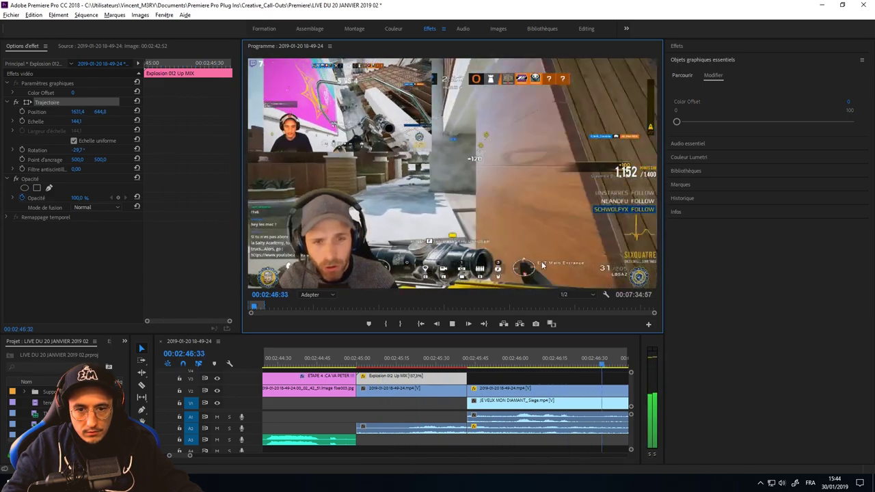
pyautogui.press('space')
# - Play back the picture-in-picture segment around 00:02:47 to check its pacing
pyautogui.scroll(-5, 455, 371)
pyautogui.moveTo(292, 366); pyautogui.dragTo(306, 366)
pyautogui.click(283, 365)
pyautogui.press('space')
pyautogui.press('space')
pyautogui.scroll(3, 337, 385)
pyautogui.click(402, 362)
pyautogui.press('space')
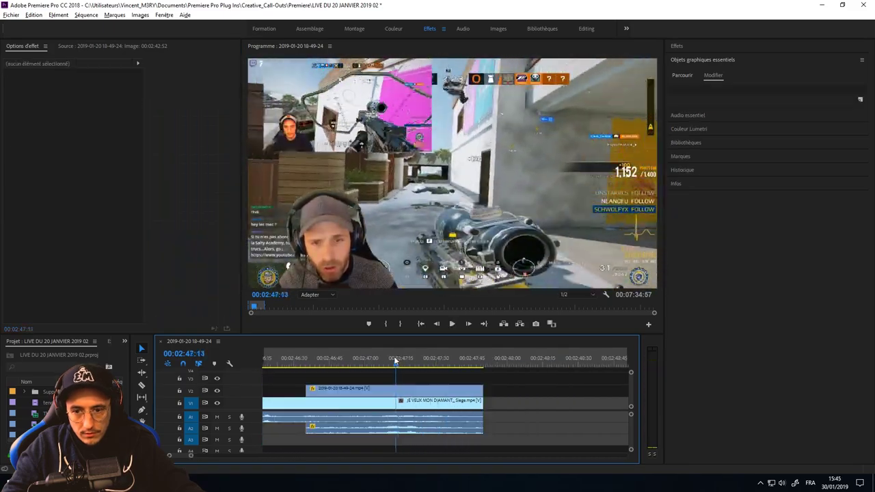
# - Play back the overlay switches around 00:02:39 to 00:02:40 to check their timing
pyautogui.moveTo(394, 362)
pyautogui.mouseDown()
pyautogui.moveTo(383, 363)
pyautogui.moveTo(404, 363)
pyautogui.mouseUp()
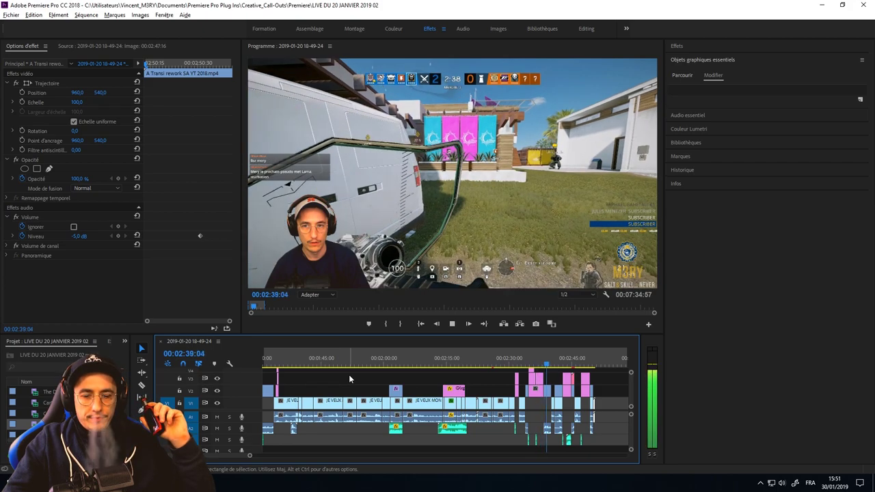
pyautogui.press('space')
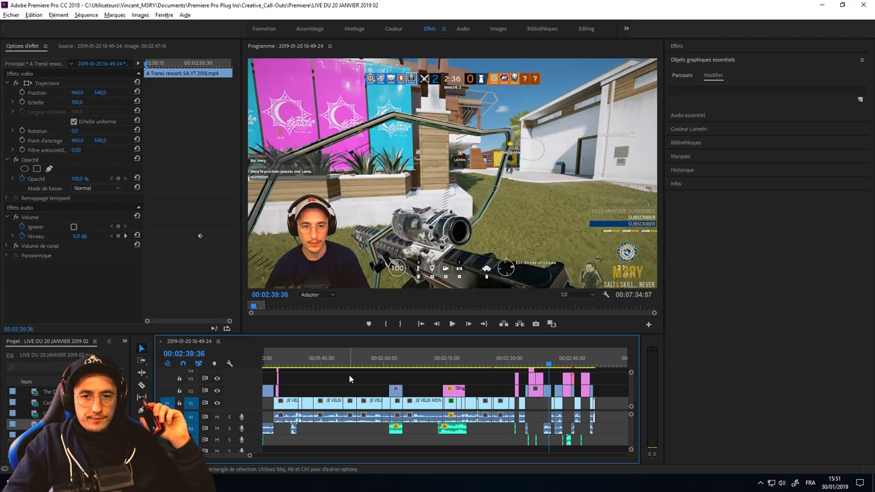
pyautogui.press('space')
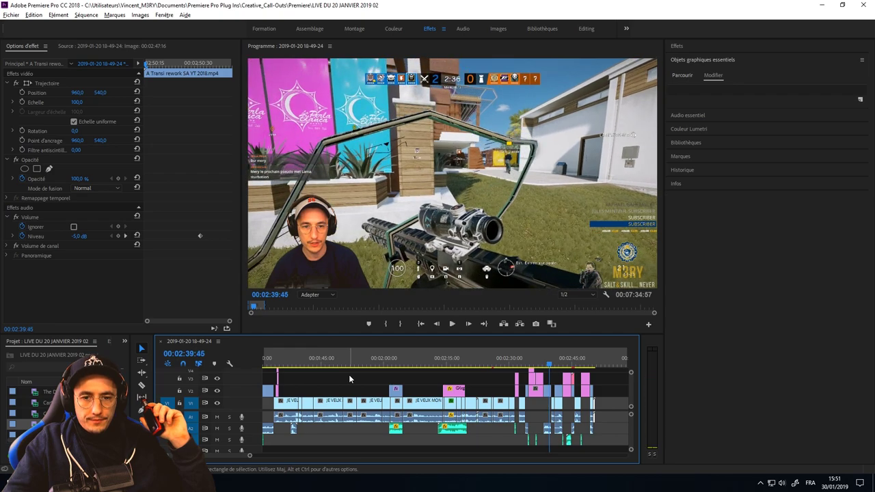
pyautogui.press('space')
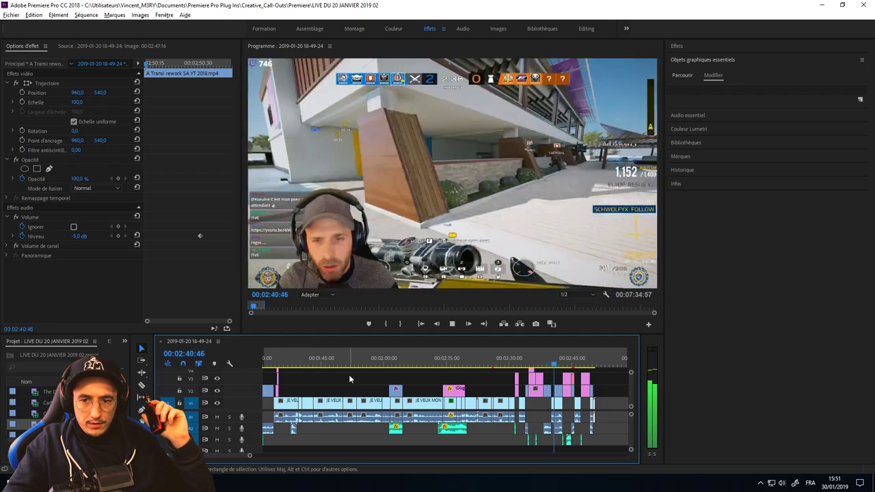
pyautogui.press('space')
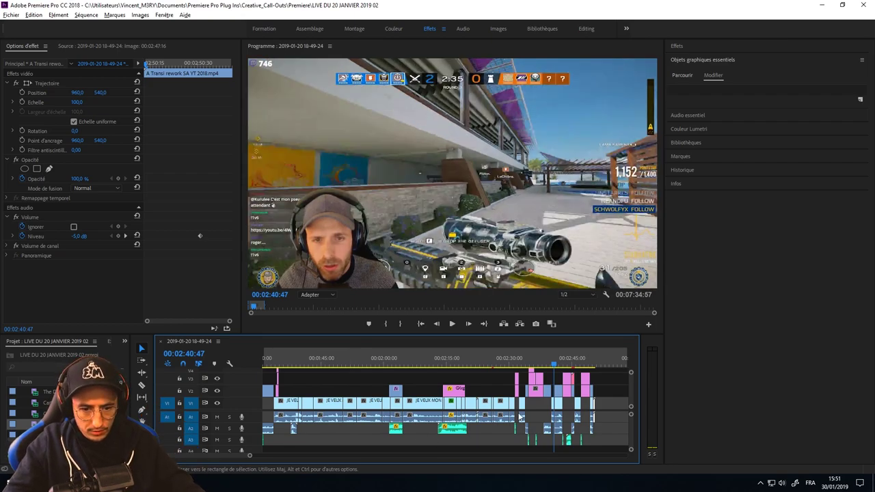
pyautogui.scroll(4, 547, 401)
pyautogui.scroll(-2, 559, 401)
pyautogui.click(535, 358)
pyautogui.press('space')
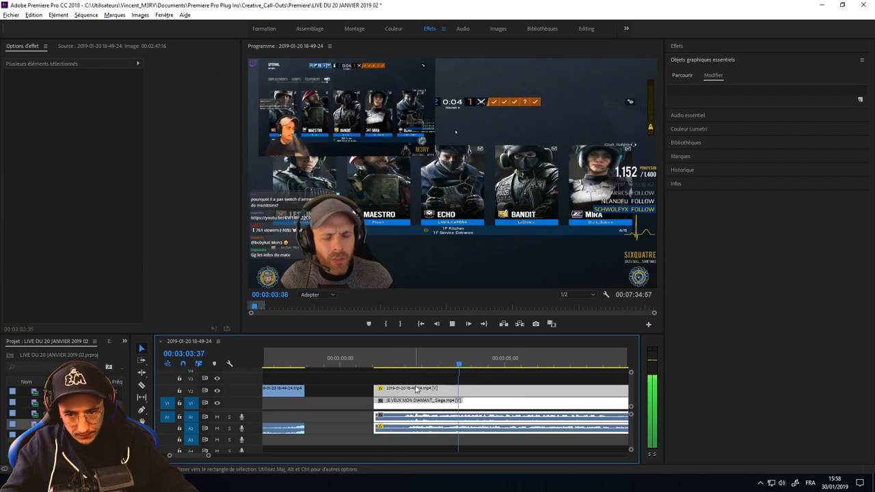
# - Search through the remaining picture-in-picture footage from about 00:03:03 to 00:04:29 for the next moment to use
pyautogui.scroll(-2, 465, 393)
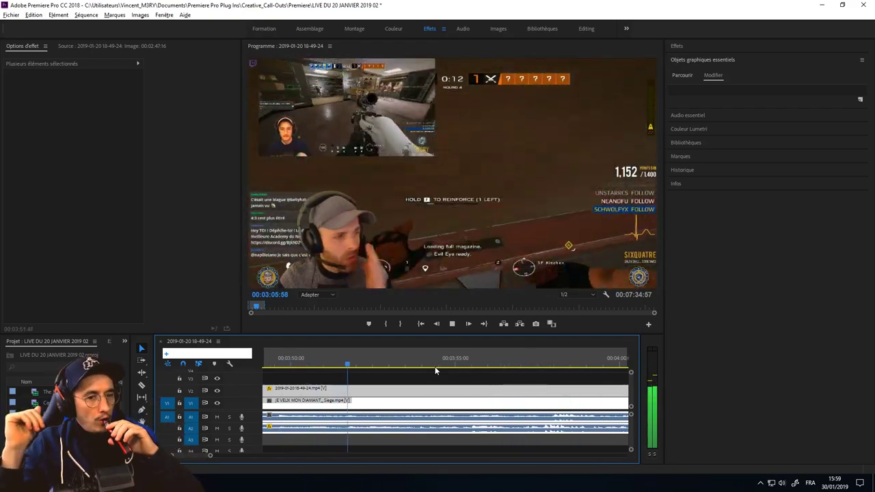
pyautogui.scroll(-8, 499, 367)
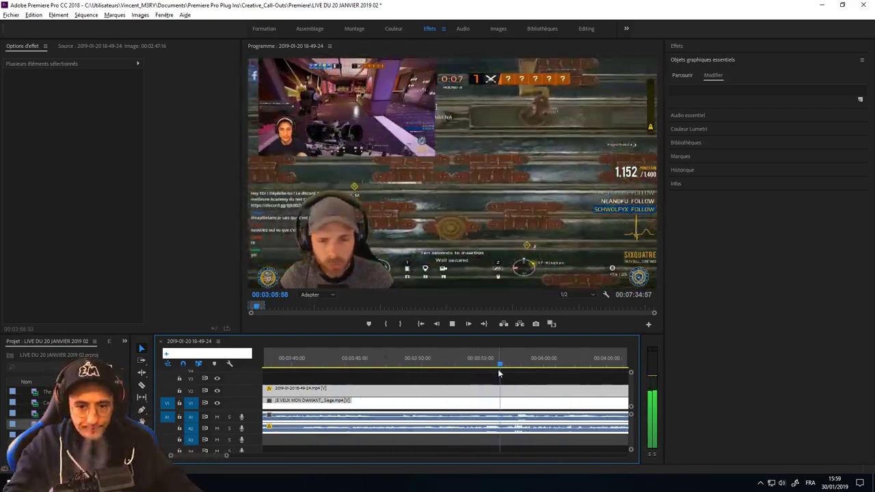
pyautogui.moveTo(521, 366); pyautogui.dragTo(581, 365)
pyautogui.scroll(-4, 581, 364)
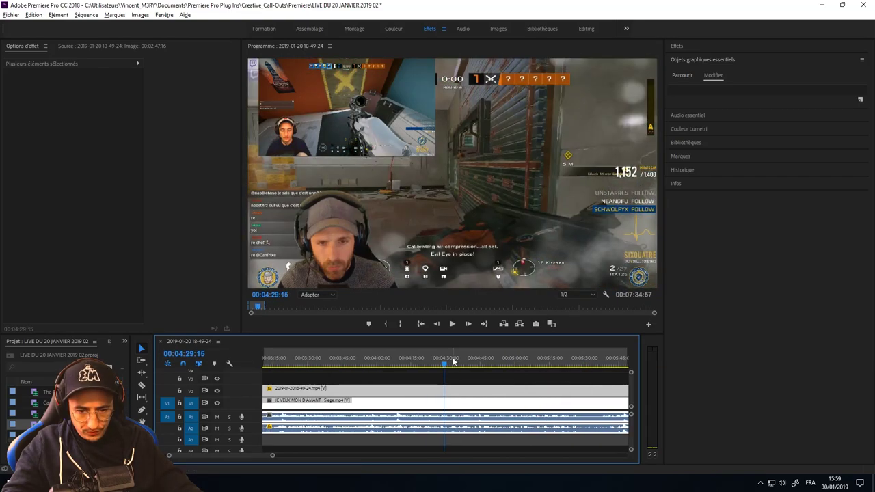
pyautogui.scroll(-3, 514, 377)
pyautogui.press('space')
pyautogui.scroll(-4, 514, 380)
pyautogui.scroll(5, 516, 382)
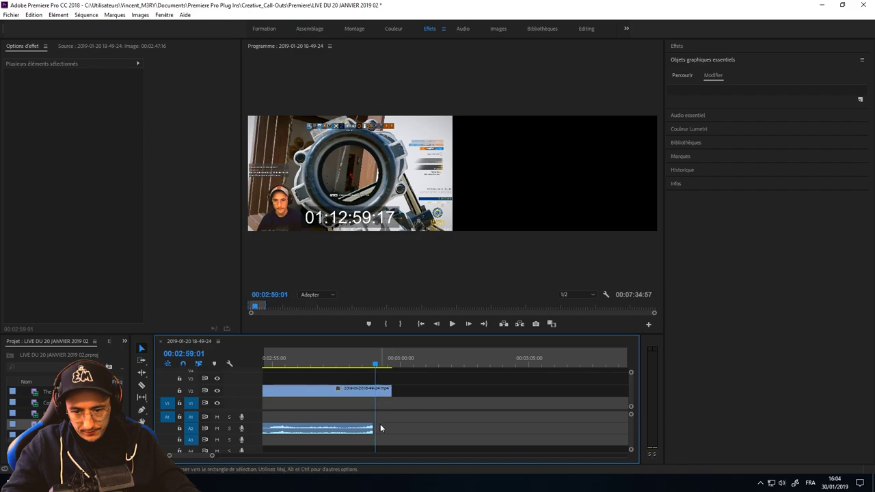
# - Cut the last full-screen overlay clip at about 00:02:58, delete its tail, and play back the new ending
pyautogui.moveTo(386, 429); pyautogui.dragTo(387, 428)
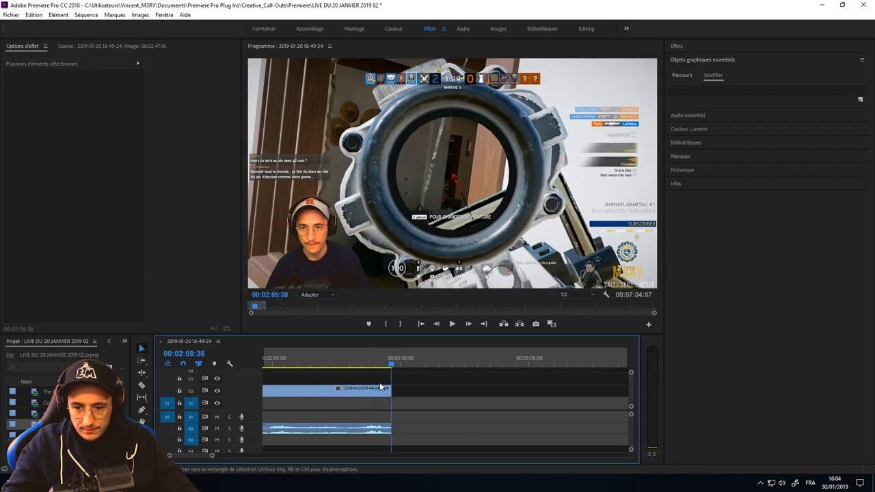
pyautogui.press('c')
pyautogui.click(355, 428)
pyautogui.press('v')
pyautogui.click(381, 426)
pyautogui.press('Delete')
pyautogui.click(324, 365)
pyautogui.press('space')
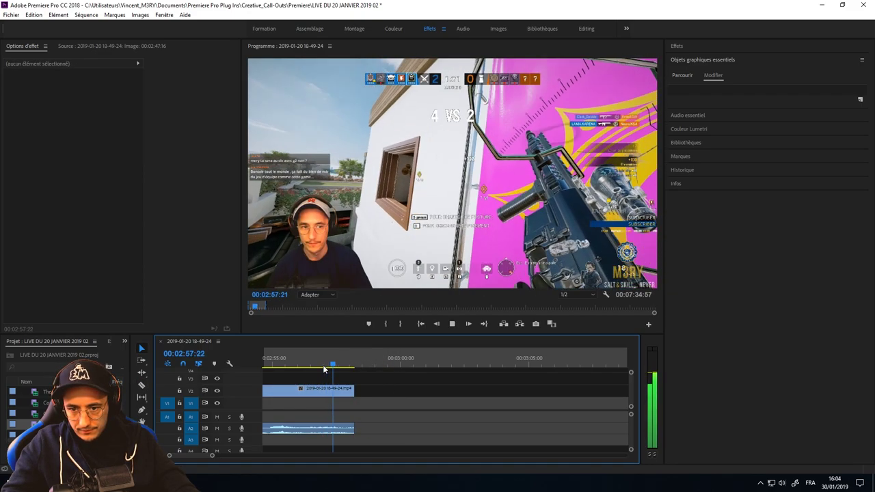
# - Extend the end of the full-screen overlay clip and its audio slightly, then play back the ending
pyautogui.press('space')
pyautogui.moveTo(353, 391); pyautogui.dragTo(361, 391)
pyautogui.moveTo(353, 429); pyautogui.dragTo(361, 428)
pyautogui.click(343, 365)
pyautogui.press('space')
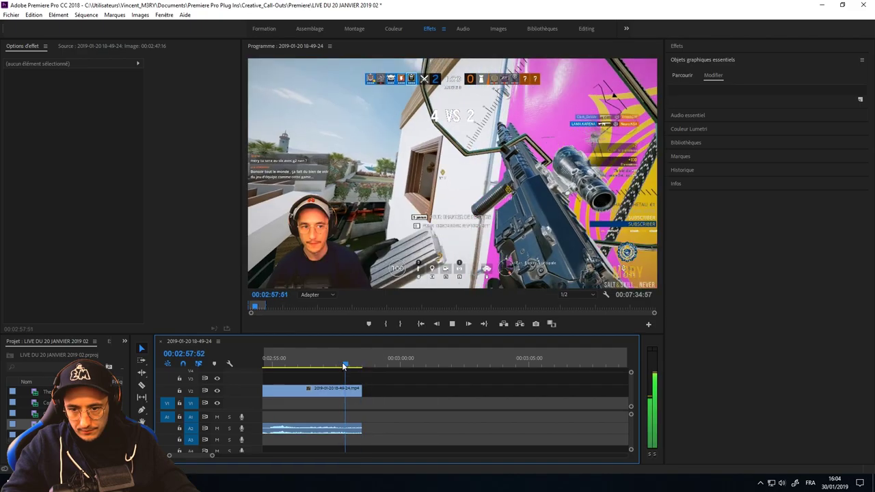
pyautogui.press('space')
# - Save the project and move the remaining footage back against the end of the full-screen overlay clip
pyautogui.scroll(-8, 415, 400)
pyautogui.hotkey('ctrl', 's')
pyautogui.moveTo(527, 382); pyautogui.dragTo(437, 393)
pyautogui.scroll(8, 438, 382)
pyautogui.moveTo(391, 355); pyautogui.dragTo(525, 363)
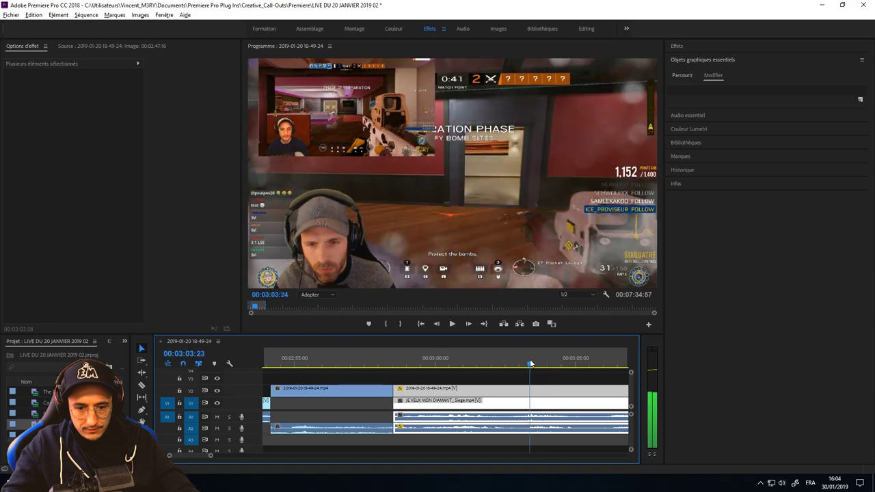
# - Play through the picture-in-picture footage, cut all its tracks at 00:03:09:59, and delete the portion before the cut
pyautogui.press('space')
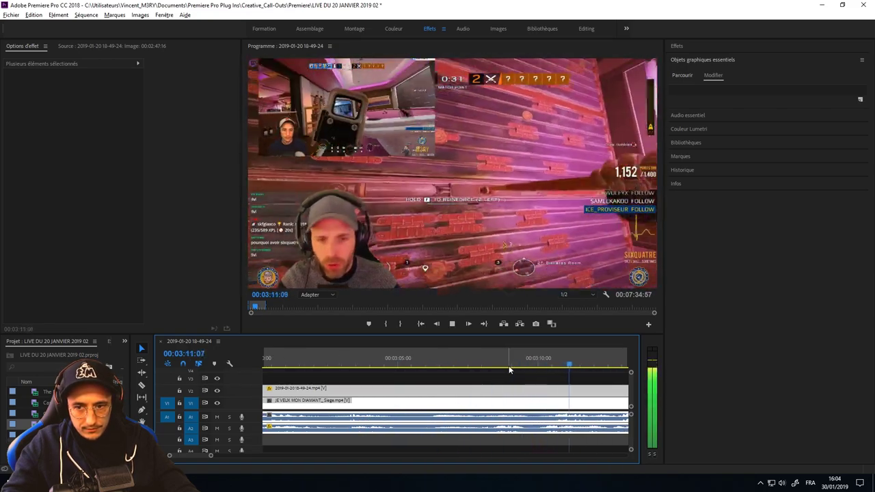
pyautogui.click(534, 366)
pyautogui.click(538, 367)
pyautogui.press('c')
pyautogui.press('v')
pyautogui.press('Delete')
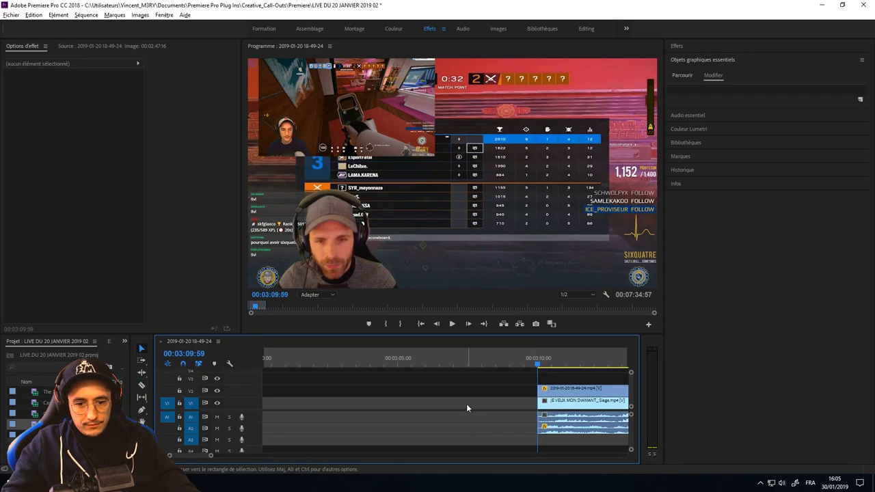
# - Move all remaining clips back to close the gap after the full-screen overlay clip
pyautogui.scroll(-3, 468, 406)
pyautogui.moveTo(471, 385); pyautogui.dragTo(519, 437)
pyautogui.scroll(3, 380, 382)
pyautogui.moveTo(509, 391); pyautogui.dragTo(378, 403)
pyautogui.click(359, 365)
pyautogui.press('space')
pyautogui.press('space')
pyautogui.click(420, 386)
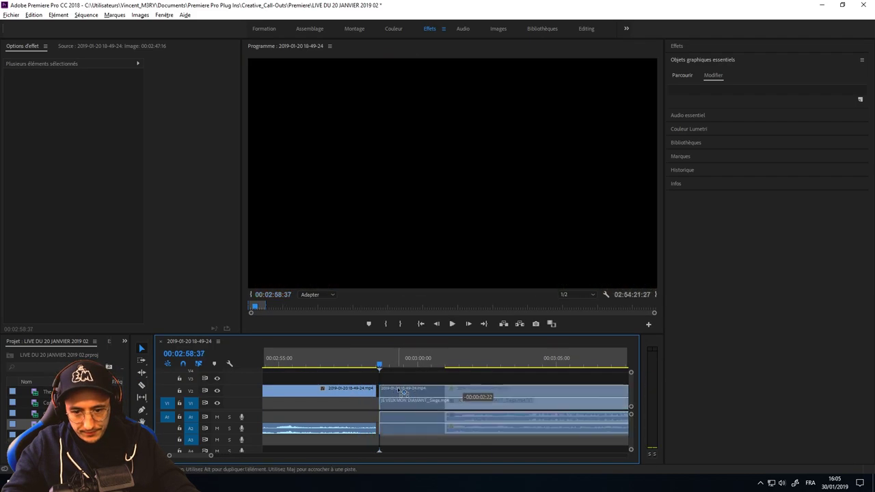
# - Cut the footage at 00:03:01:30, shift the later clips forward in time, and delete the main gameplay beneath the first overlay portion
pyautogui.press('space')
pyautogui.press('space')
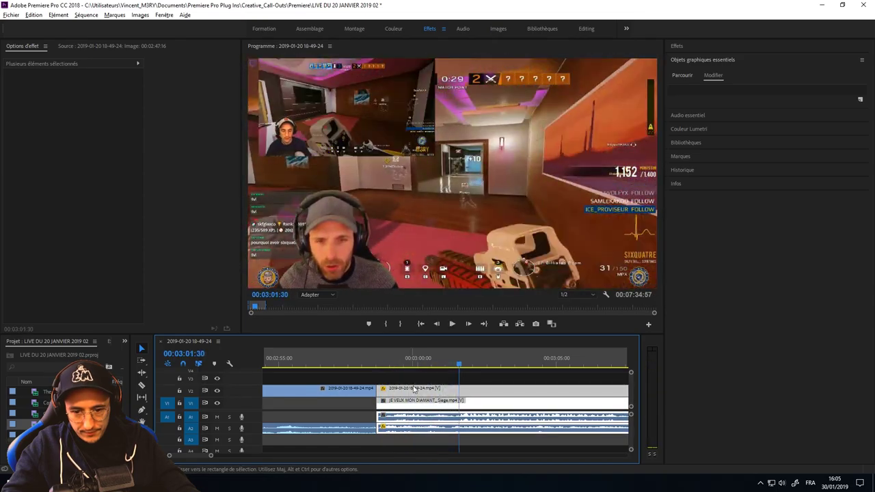
pyautogui.click(460, 406)
pyautogui.press('v')
pyautogui.moveTo(525, 439); pyautogui.dragTo(508, 404)
pyautogui.click(420, 405)
pyautogui.press('Delete')
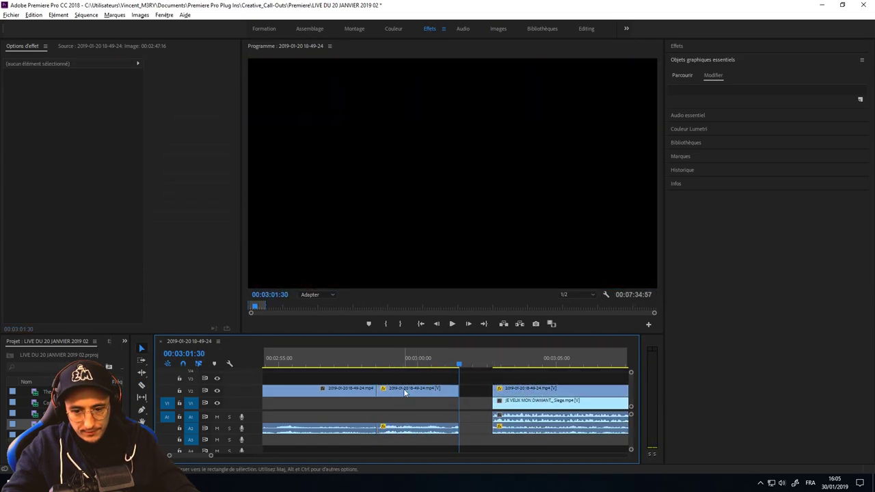
# - Restore the isolated overlay clip to full frame at position 960, 540 and scale 100 with 0 dB volume, then play it
pyautogui.click(407, 393)
pyautogui.click(136, 83)
pyautogui.click(378, 360)
pyautogui.press('space')
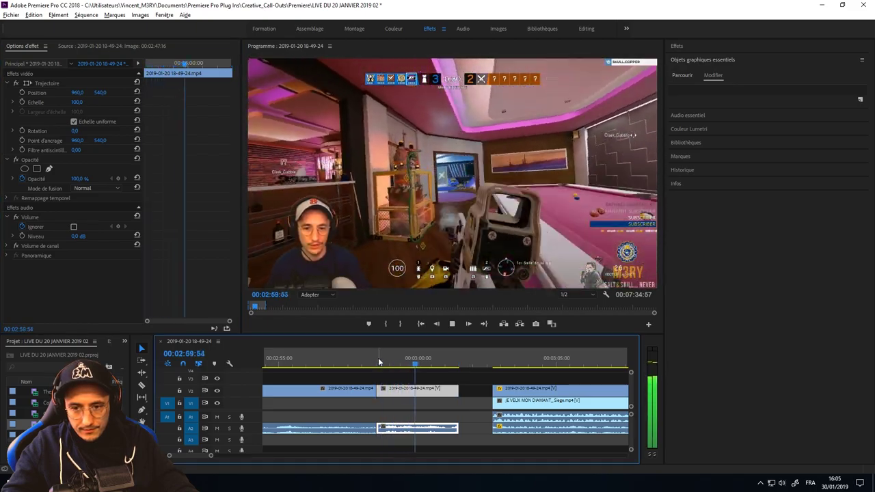
pyautogui.click(398, 360)
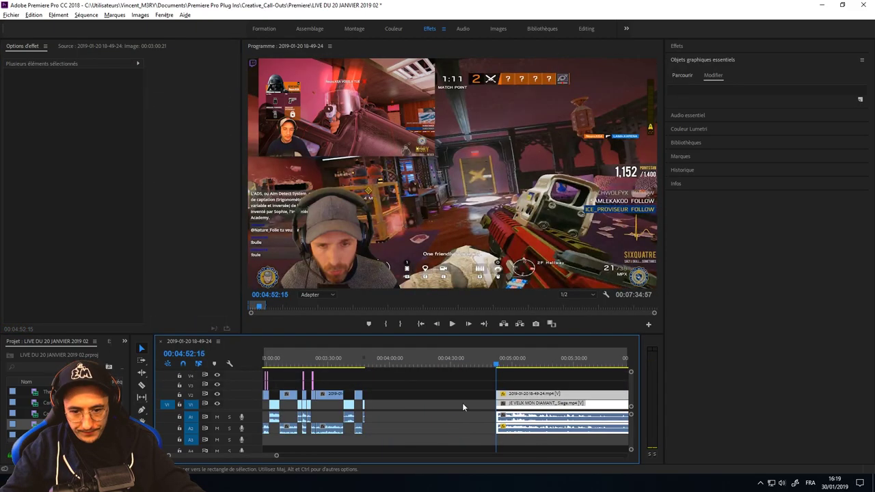
# - Move the remaining footage back against the edited section and play it around 00:03:56
pyautogui.scroll(5, 373, 392)
pyautogui.click(362, 362)
pyautogui.press('space')
pyautogui.scroll(3, 381, 381)
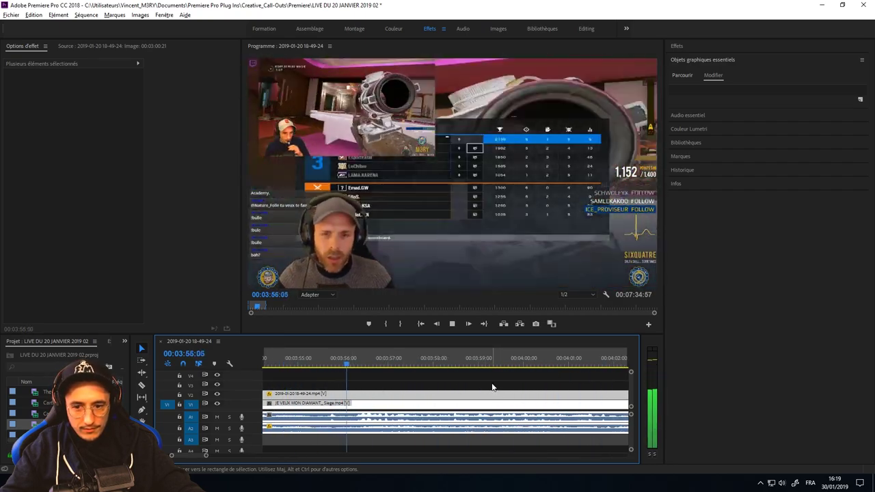
pyautogui.press('space')
# - Cut all tracks at 00:03:56:12, delete the overlay before the cut, save the project, and play back the section
pyautogui.click(353, 362)
pyautogui.scroll(3, 413, 385)
pyautogui.scroll(-4, 415, 401)
pyautogui.press('c')
pyautogui.click(436, 395)
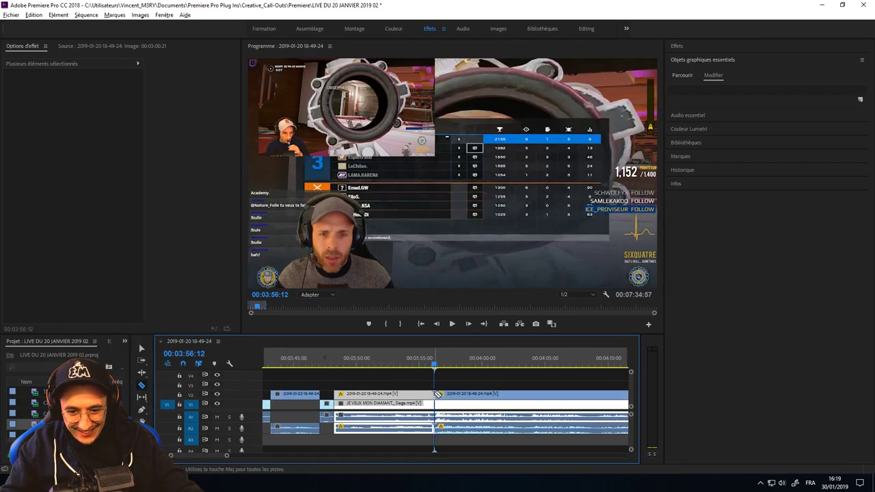
pyautogui.press('v')
pyautogui.click(406, 377)
pyautogui.click(405, 394)
pyautogui.press('Delete')
pyautogui.click(404, 361)
pyautogui.hotkey('ctrl', 's')
pyautogui.press('space')
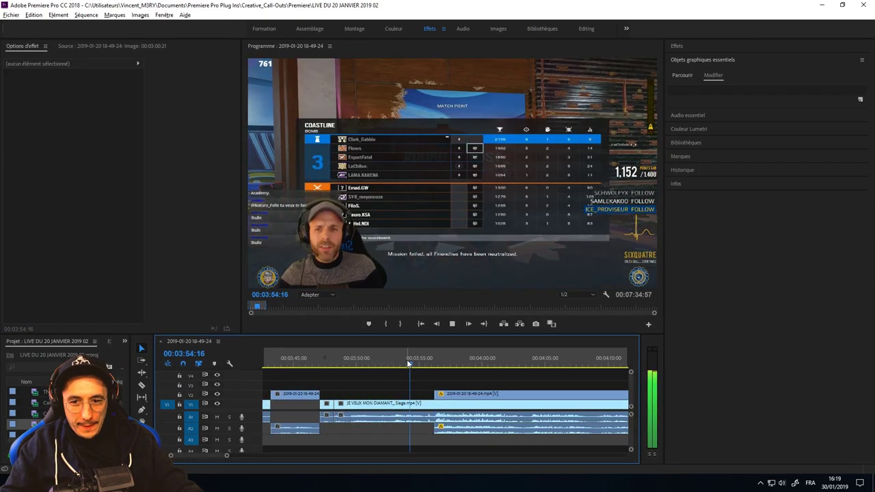
# - Cut all tracks at 00:04:01:50 and delete the overlay clip before the cut, keeping the main gameplay
pyautogui.scroll(2, 470, 386)
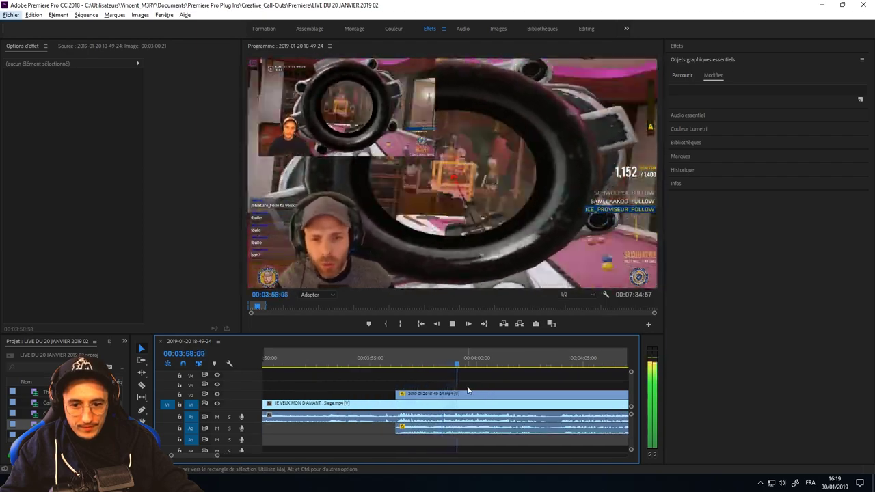
pyautogui.click(518, 364)
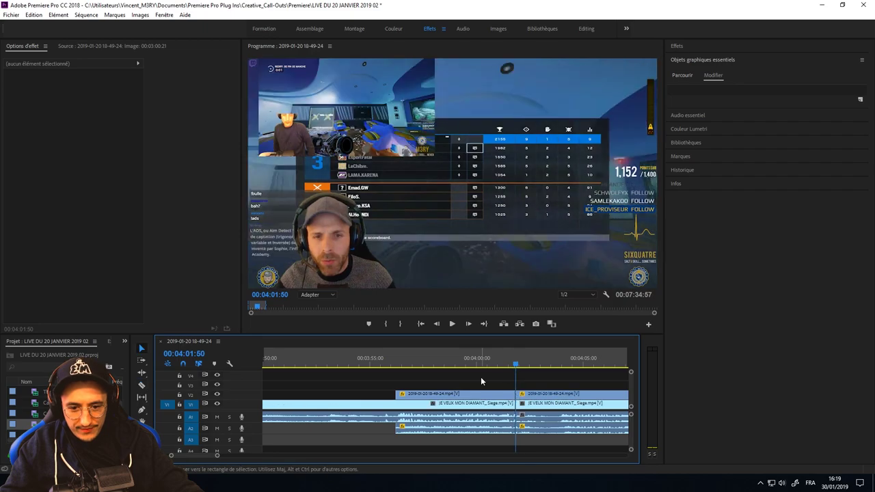
pyautogui.click(431, 395)
pyautogui.press('Delete')
pyautogui.press('space')
# - Apply the ZOOM IN BAS GAUCHE preset to the main gameplay clip starting around 00:03:56 and play it back
pyautogui.click(683, 46)
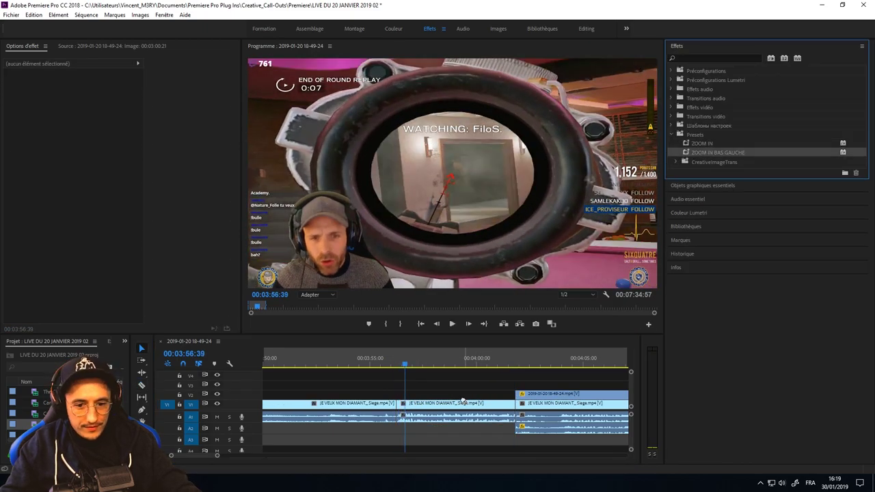
pyautogui.moveTo(467, 400); pyautogui.dragTo(468, 403)
pyautogui.press('space')
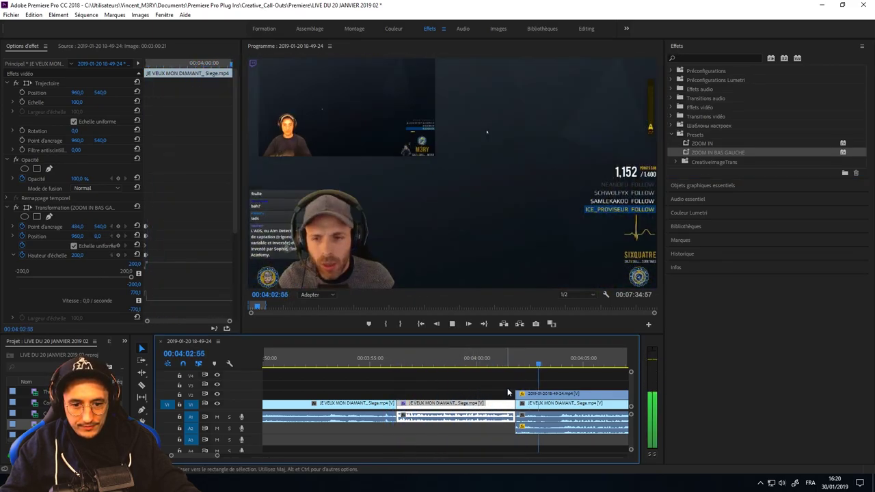
# - Cut all tracks at 00:04:03:23 and delete the main gameplay beneath the overlay portion before the cut
pyautogui.click(550, 367)
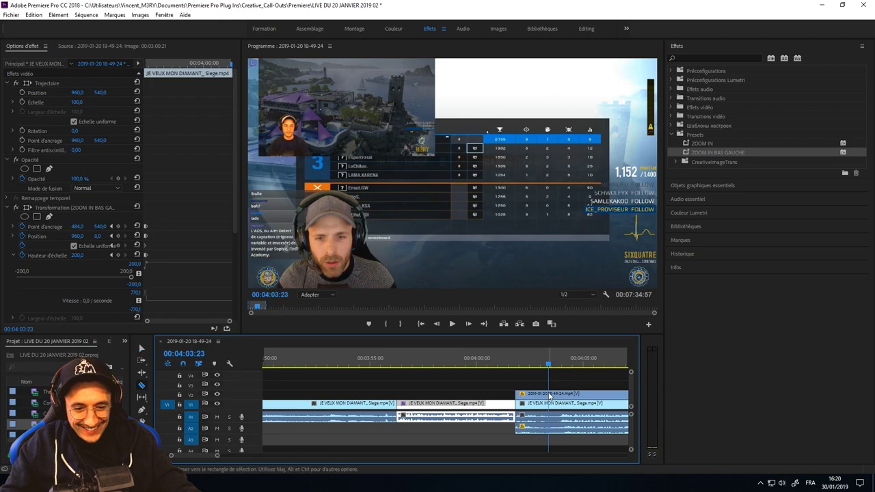
pyautogui.press('v')
pyautogui.click(532, 404)
pyautogui.press('Delete')
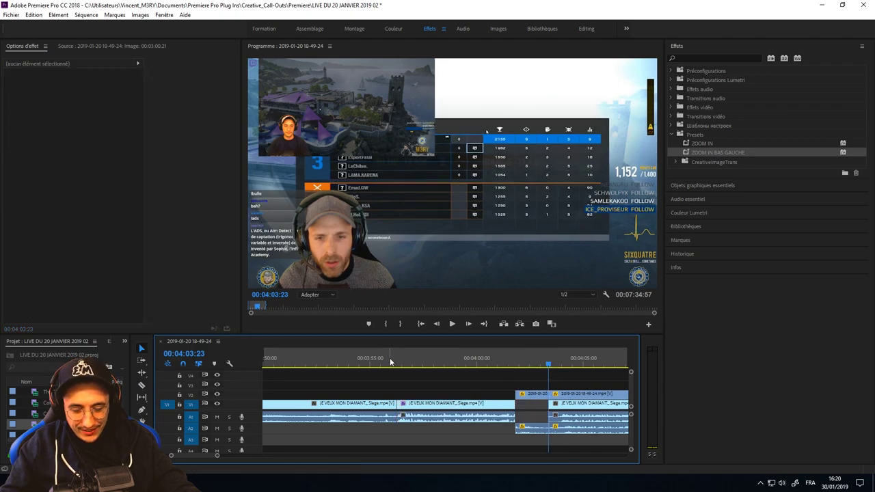
# - Play back the zoomed clip and shift its cut to the following overlay clip to about 00:04:02:10
pyautogui.click(390, 360)
pyautogui.press('space')
pyautogui.scroll(3, 486, 403)
pyautogui.scroll(-2, 476, 390)
pyautogui.scroll(3, 472, 389)
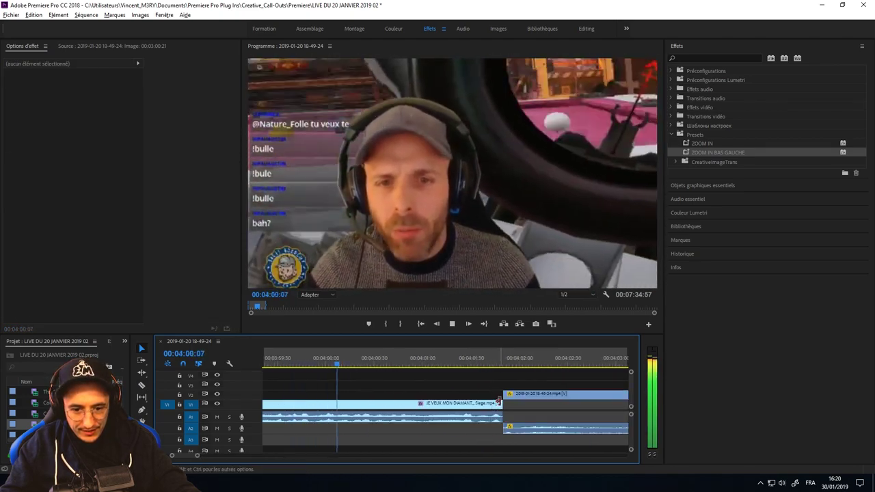
pyautogui.press('space')
pyautogui.moveTo(505, 393); pyautogui.dragTo(536, 403)
pyautogui.click(479, 360)
pyautogui.press('space')
# - Restore the overlay clip after the zoom to full frame at position 960, 540 and scale 100 with 0 dB volume
pyautogui.click(552, 395)
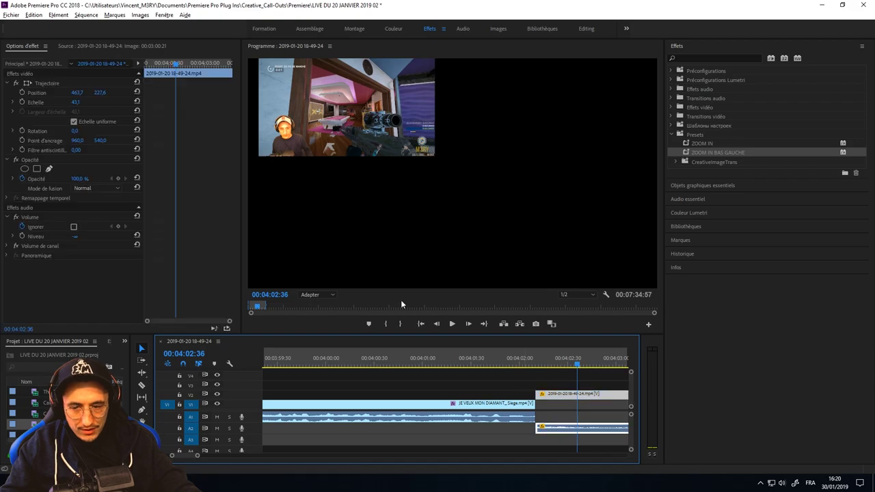
pyautogui.click(136, 83)
pyautogui.press('space')
pyautogui.press('space')
pyautogui.scroll(4, 437, 366)
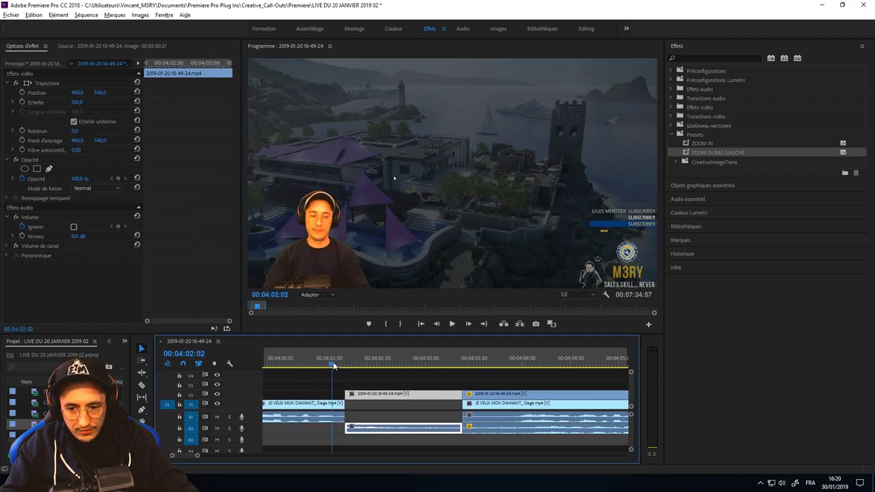
# - Play across the cut and shift the full-frame overlay clip and all following footage slightly later
pyautogui.click(340, 361)
pyautogui.press('space')
pyautogui.press('space')
pyautogui.moveTo(417, 378); pyautogui.dragTo(492, 448)
pyautogui.moveTo(419, 395); pyautogui.dragTo(449, 396)
# - Extend the start of the full-frame overlay clip slightly and move the clip back against the zoomed clip
pyautogui.moveTo(373, 393); pyautogui.dragTo(369, 368)
pyautogui.click(362, 367)
pyautogui.press('space')
pyautogui.press('c')
pyautogui.click(370, 395)
pyautogui.moveTo(375, 397); pyautogui.dragTo(352, 397)
pyautogui.press('space')
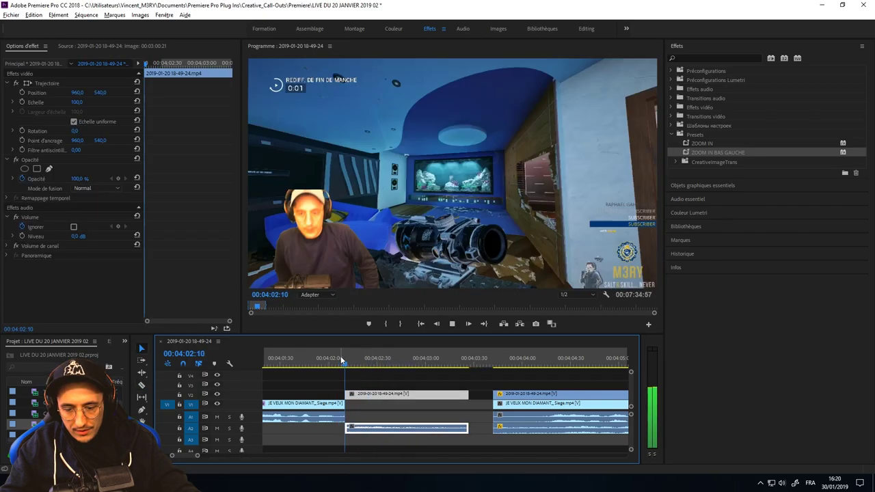
# - Move the remaining picture-in-picture footage back against the full-frame overlay clip and play back the transition
pyautogui.press('Up')
pyautogui.press('space')
pyautogui.press('space')
pyautogui.moveTo(486, 385); pyautogui.dragTo(486, 405)
pyautogui.press('space')
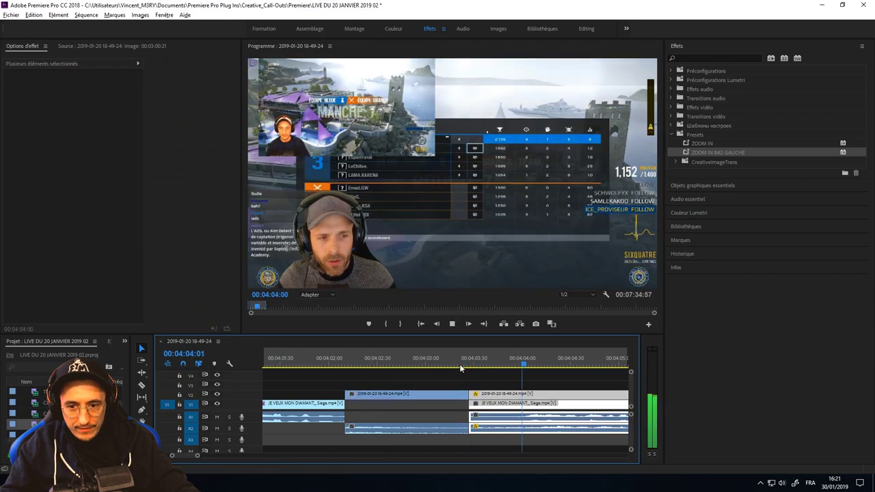
# - Split the picture-in-picture overlay at about 00:04:08 and delete the overlay section before the cut
pyautogui.press('space')
pyautogui.hotkey('ctrl', 'k')
pyautogui.click(437, 379)
pyautogui.click(433, 397)
pyautogui.press('Delete')
pyautogui.scroll(5, 337, 363)
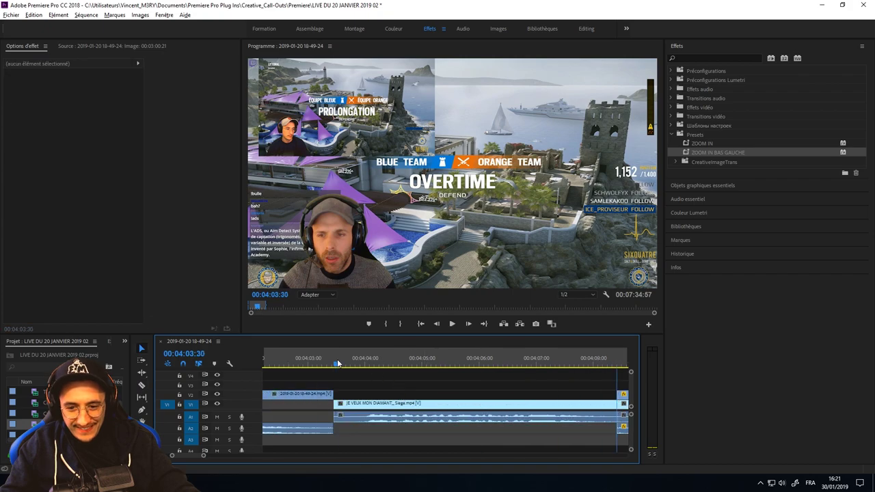
# - Split all tracks at 00:04:11:47 and delete the picture-in-picture overlay section before that cut
pyautogui.press('space')
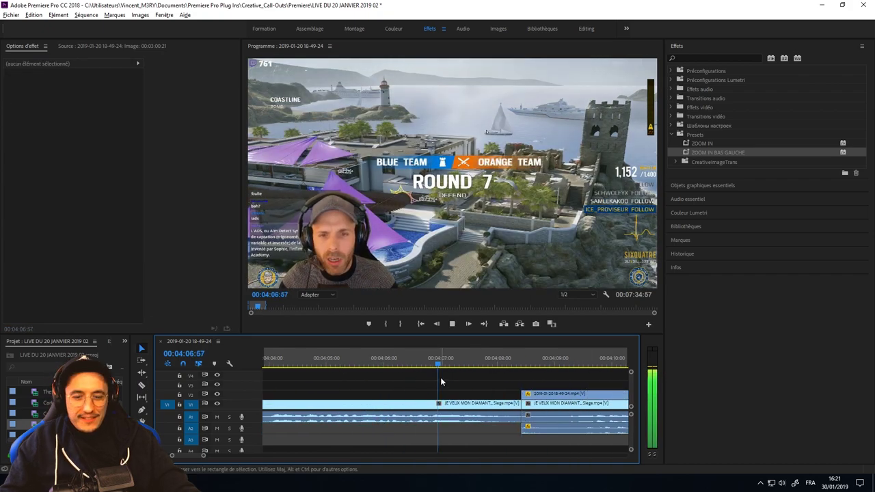
pyautogui.scroll(-1, 440, 378)
pyautogui.press('space')
pyautogui.press('c')
pyautogui.keyDown('shift'); pyautogui.click(564, 408); pyautogui.keyUp('shift')
pyautogui.click(448, 394)
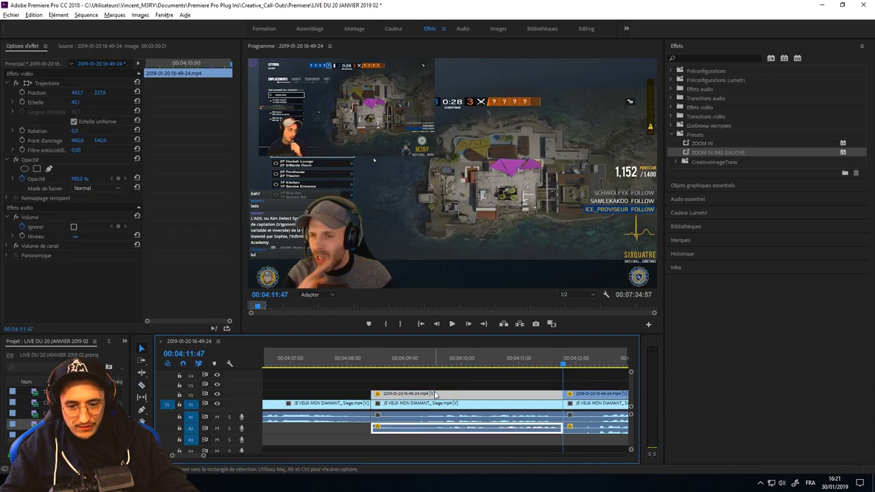
pyautogui.click(413, 359)
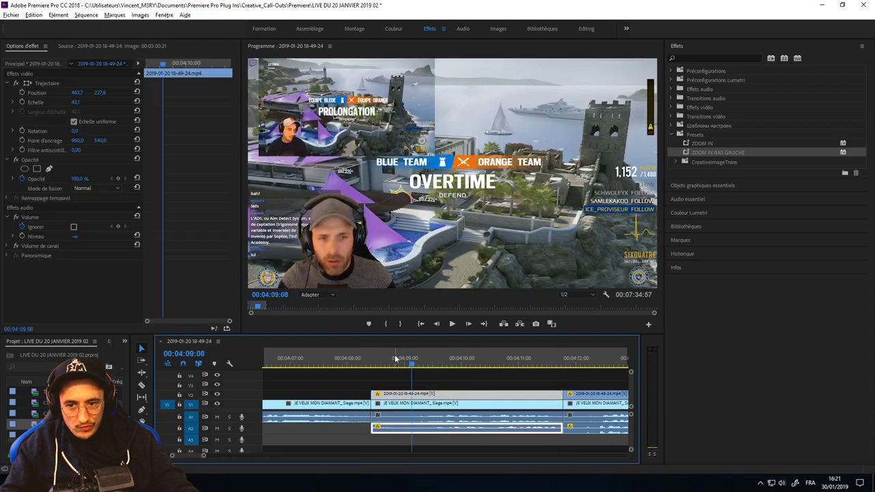
pyautogui.press('space')
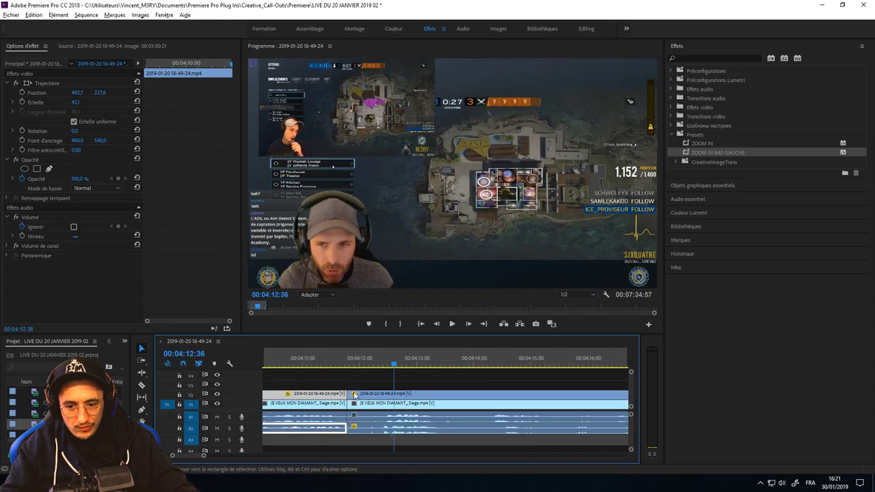
pyautogui.press('Delete')
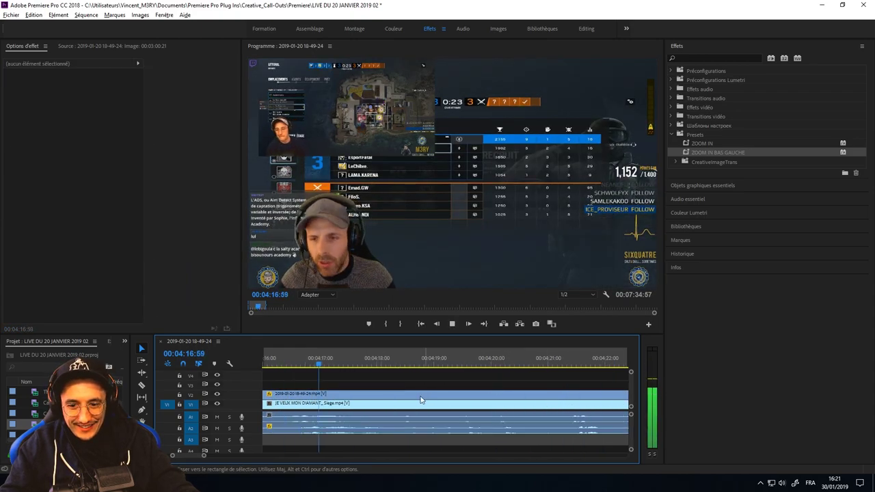
# - Play back the footage after the cut and return the playhead to about 00:04:12
pyautogui.press('k')
pyautogui.scroll(3, 363, 367)
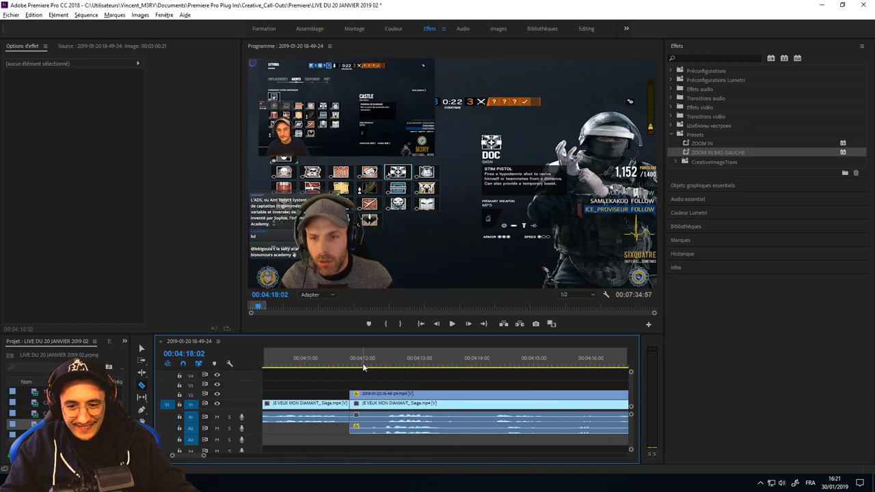
pyautogui.press('space')
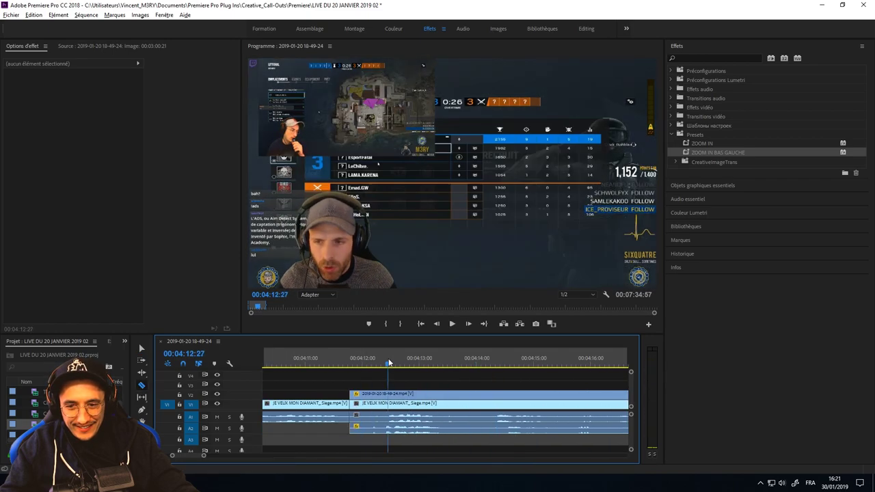
pyautogui.click(388, 363)
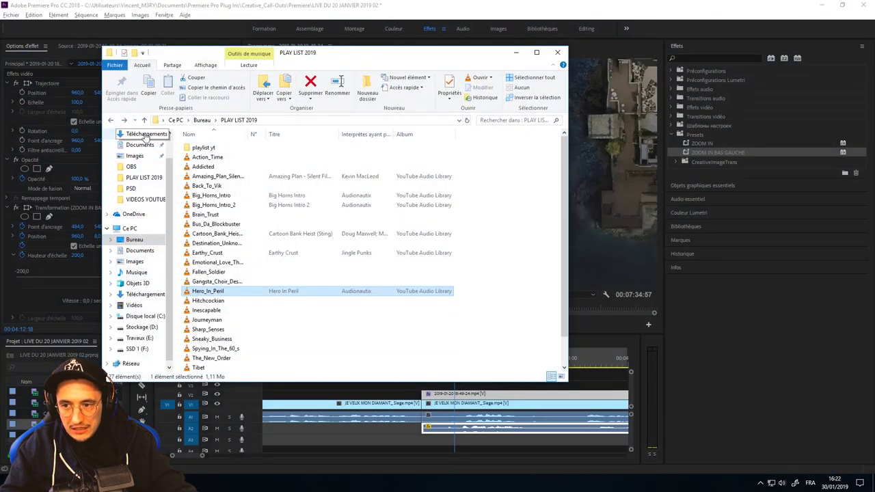
# - Import the file The Sound of Silence (Original Version from 1964) from the Téléchargements folder into the project
pyautogui.click(144, 134)
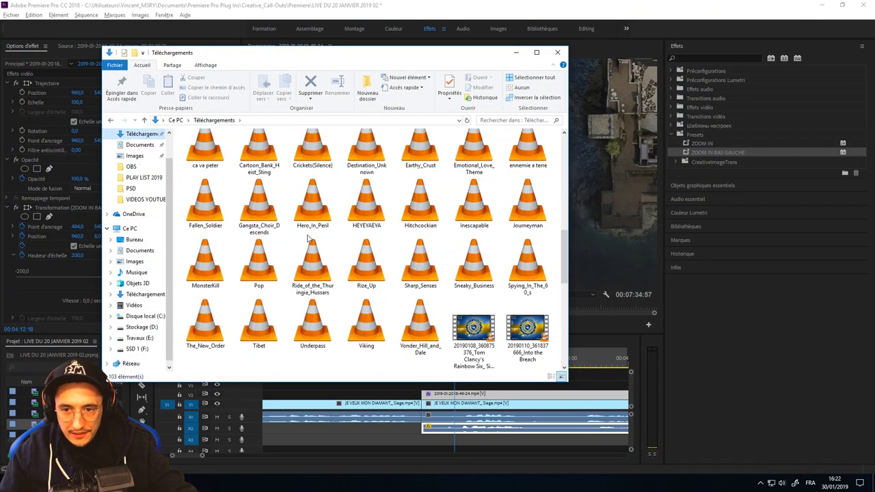
pyautogui.scroll(-2, 287, 237)
pyautogui.scroll(-3, 287, 238)
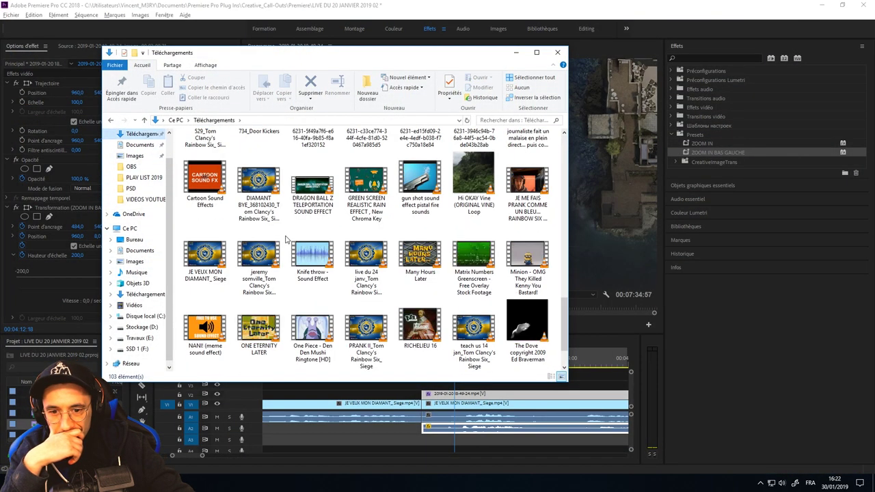
pyautogui.moveTo(205, 328); pyautogui.dragTo(376, 454)
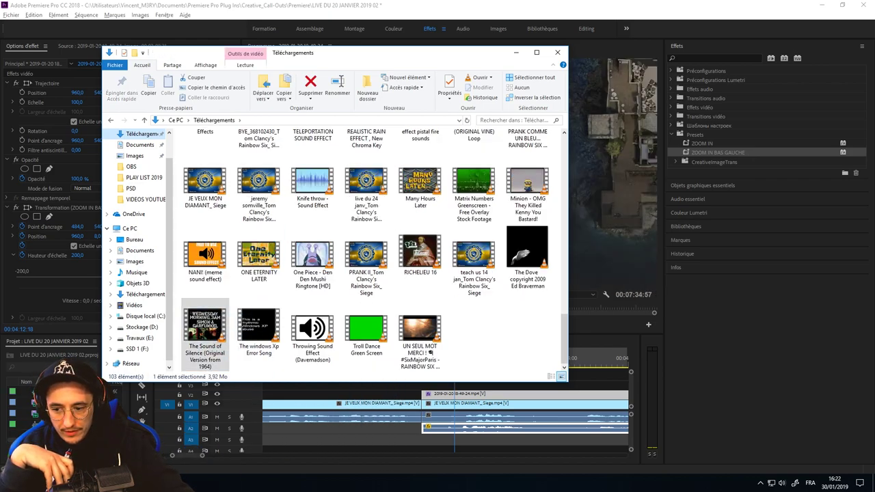
pyautogui.click(516, 53)
# - Place The Sound of Silence on the timeline just before the zoomed overlay clip, unlink it and delete its video part
pyautogui.moveTo(34, 392); pyautogui.dragTo(393, 441)
pyautogui.rightClick(437, 384)
pyautogui.click(476, 176)
pyautogui.press('Delete')
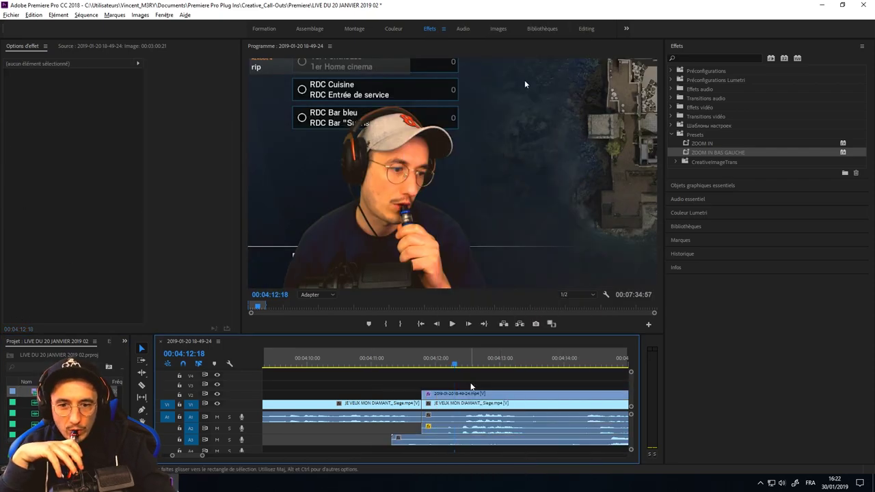
# - Shift the song and all clips from the zoomed overlay clip onward well later, opening a gap after the preceding footage
pyautogui.scroll(-6, 484, 384)
pyautogui.moveTo(497, 380); pyautogui.dragTo(585, 442)
pyautogui.moveTo(540, 414); pyautogui.dragTo(606, 414)
pyautogui.scroll(5, 372, 396)
pyautogui.press('-')
pyautogui.press('-')
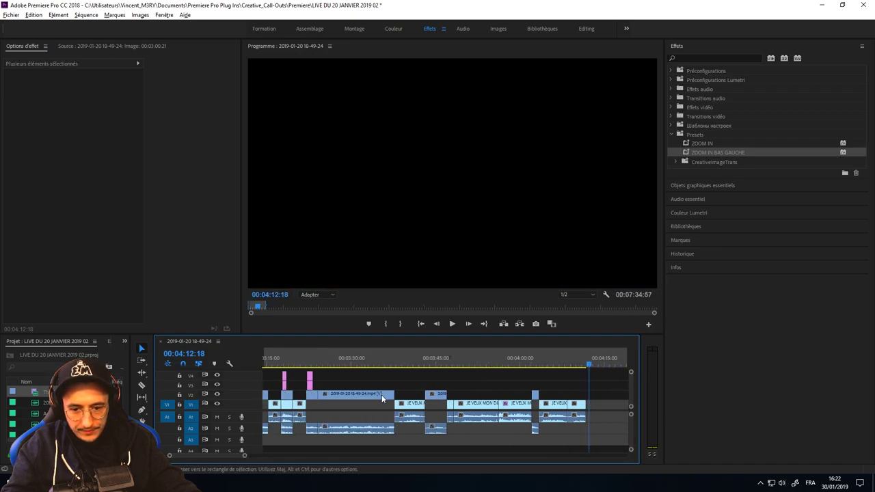
pyautogui.moveTo(623, 396); pyautogui.dragTo(624, 397)
pyautogui.scroll(-3, 427, 403)
pyautogui.moveTo(545, 401); pyautogui.dragTo(595, 402)
pyautogui.scroll(6, 398, 403)
# - Look through the earlier footage from about 00:02:34 to 00:03:25 for the moments captioned with an arrow
pyautogui.click(343, 358)
pyautogui.scroll(4, 350, 397)
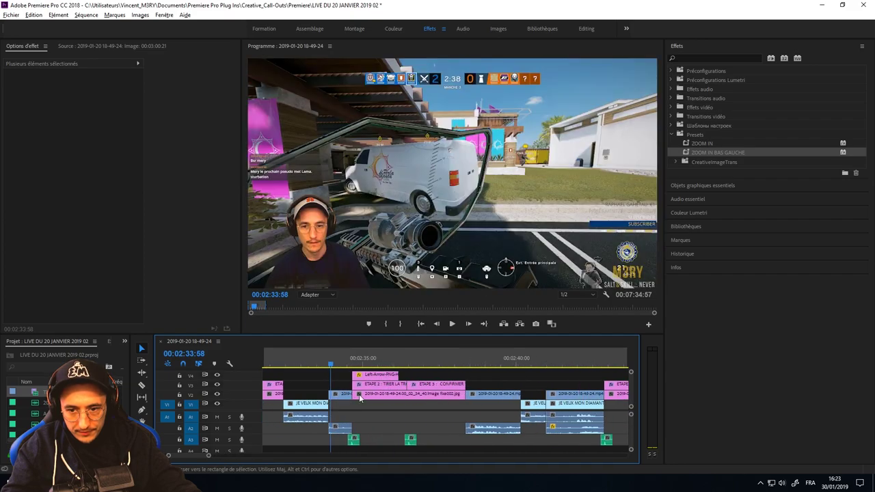
pyautogui.scroll(-5, 464, 405)
pyautogui.click(573, 360)
pyautogui.scroll(5, 576, 394)
pyautogui.scroll(-3, 540, 396)
pyautogui.press('space')
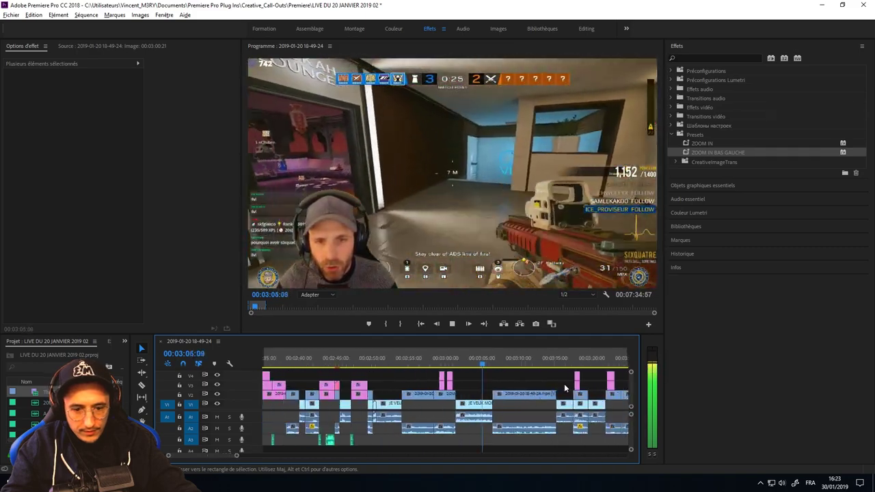
pyautogui.click(566, 365)
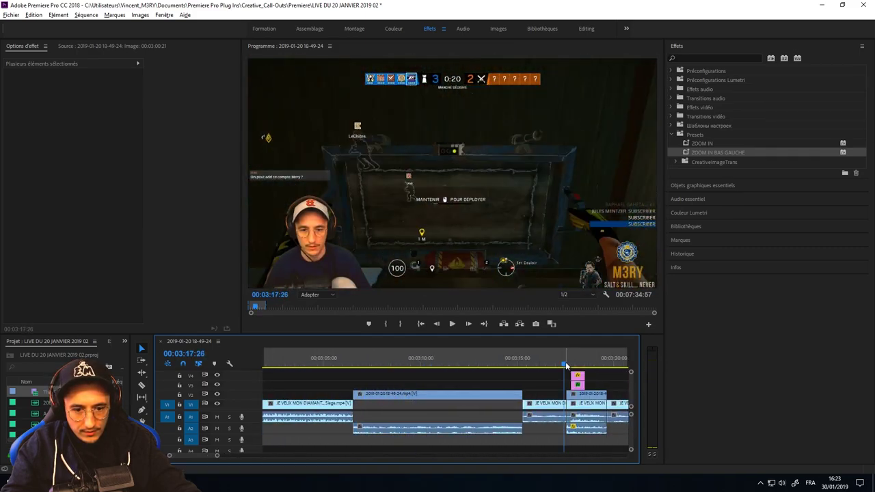
pyautogui.click(509, 366)
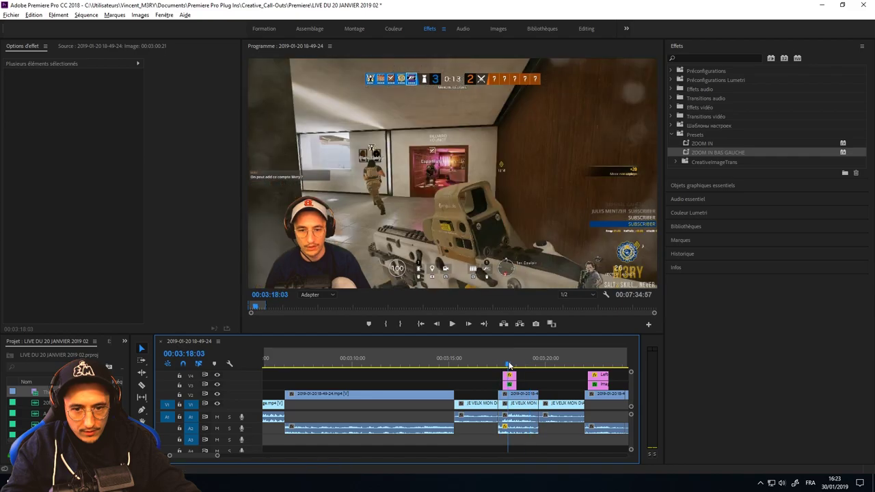
pyautogui.press('space')
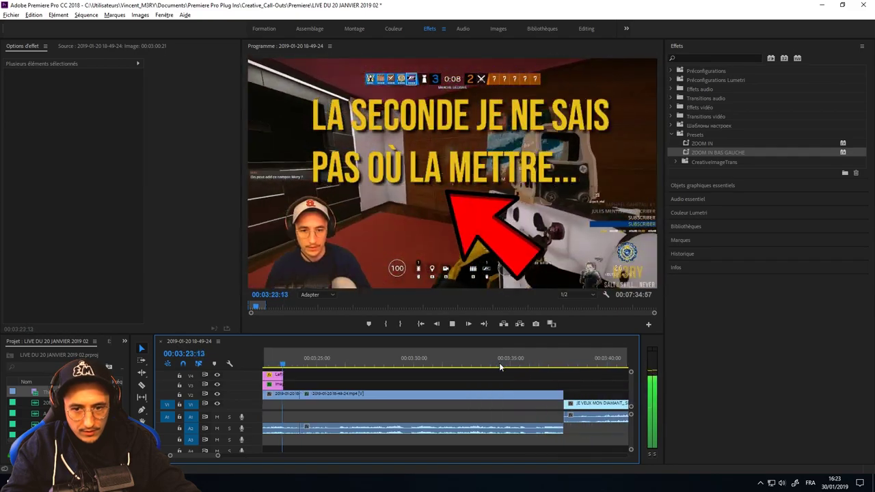
pyautogui.press('space')
pyautogui.scroll(4, 362, 395)
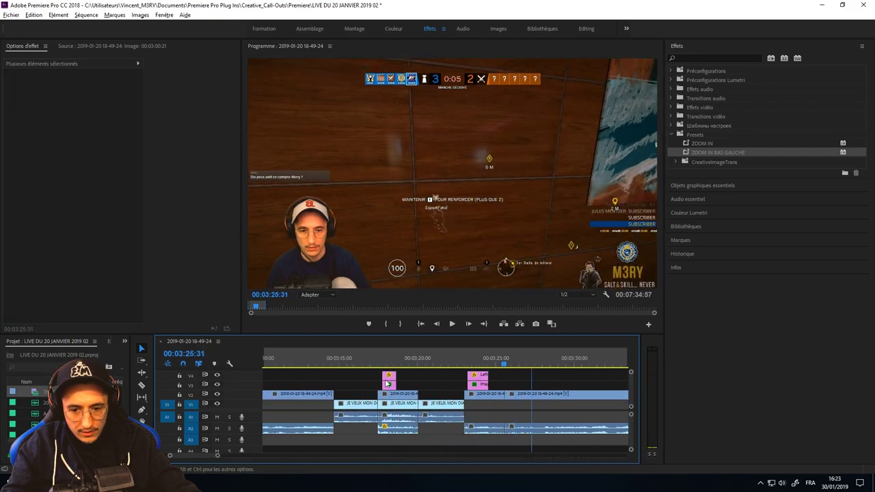
# - Split the overlay clip where the first arrow caption starts near 00:02:59 and nest that captioned section
pyautogui.scroll(-5, 381, 387)
pyautogui.press('=')
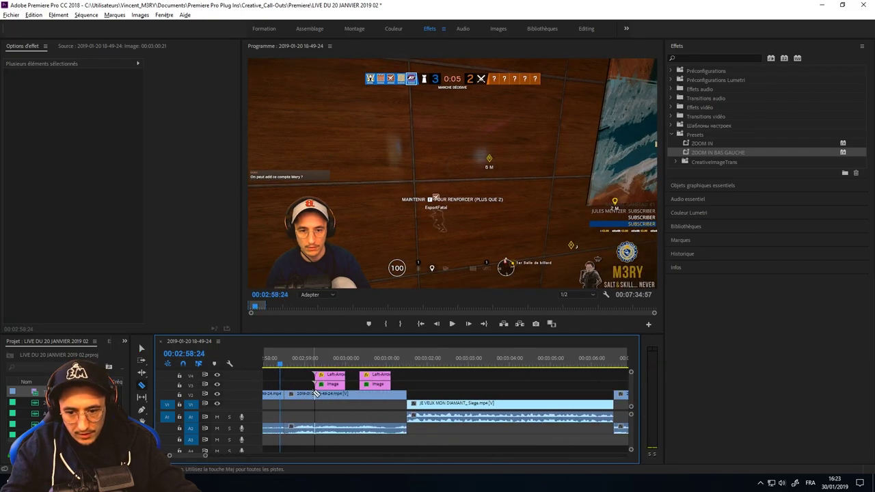
pyautogui.click(314, 395)
pyautogui.rightClick(328, 377)
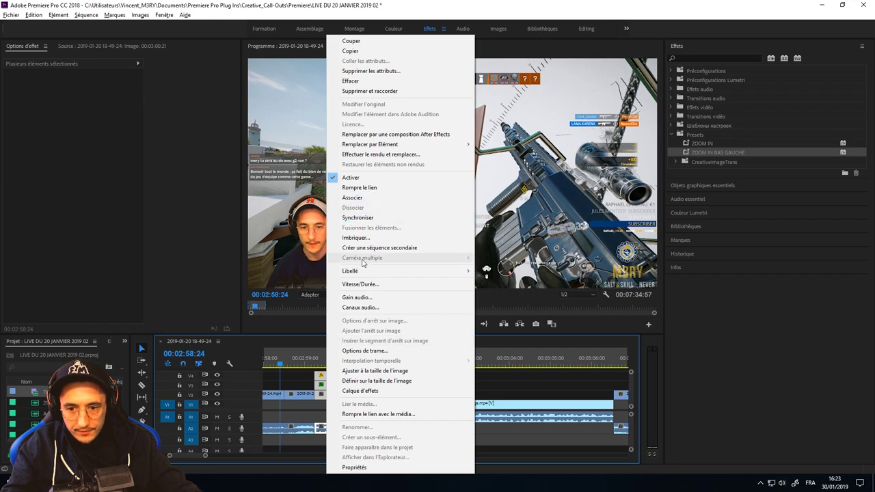
pyautogui.click(312, 240)
pyautogui.press('Return')
pyautogui.click(315, 362)
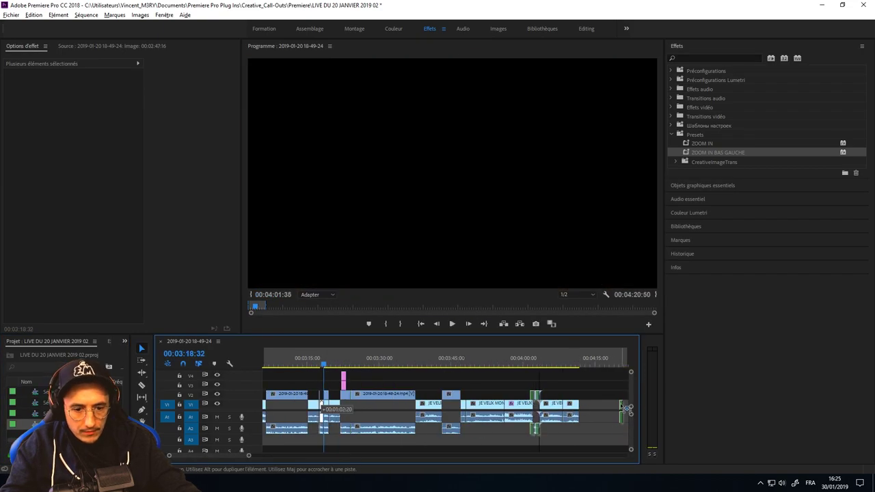
# - Place the third nested clip in the gap directly after the other two nested clips and list the video effects
pyautogui.moveTo(624, 408); pyautogui.dragTo(481, 397)
pyautogui.scroll(-3, 515, 395)
pyautogui.moveTo(583, 406); pyautogui.dragTo(504, 405)
pyautogui.scroll(9, 503, 404)
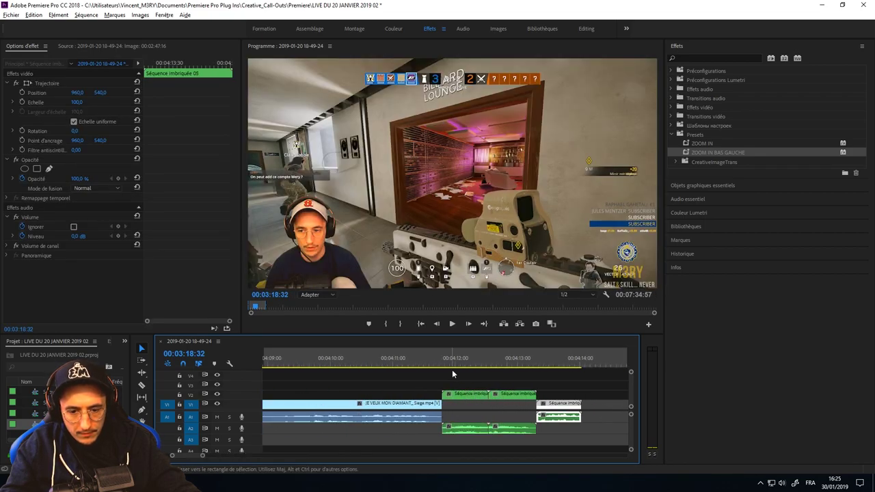
pyautogui.click(670, 106)
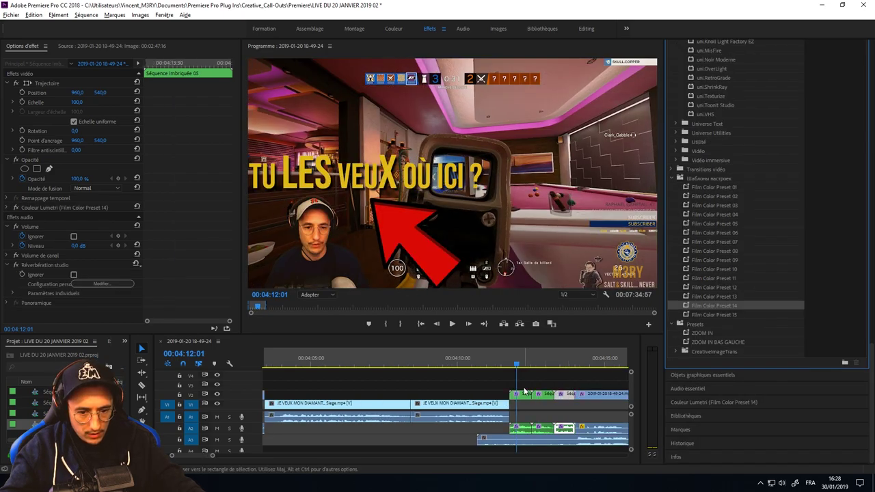
# - Nest the three flashback clips at 00:04:12 together into a single sequence and save the project
pyautogui.moveTo(524, 388); pyautogui.dragTo(555, 405)
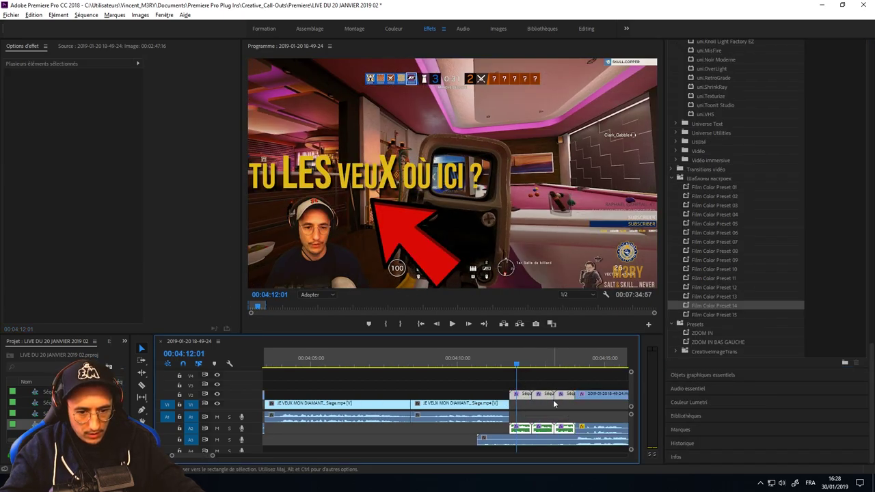
pyautogui.rightClick(548, 395)
pyautogui.click(576, 237)
pyautogui.click(421, 250)
pyautogui.hotkey('ctrl', 's')
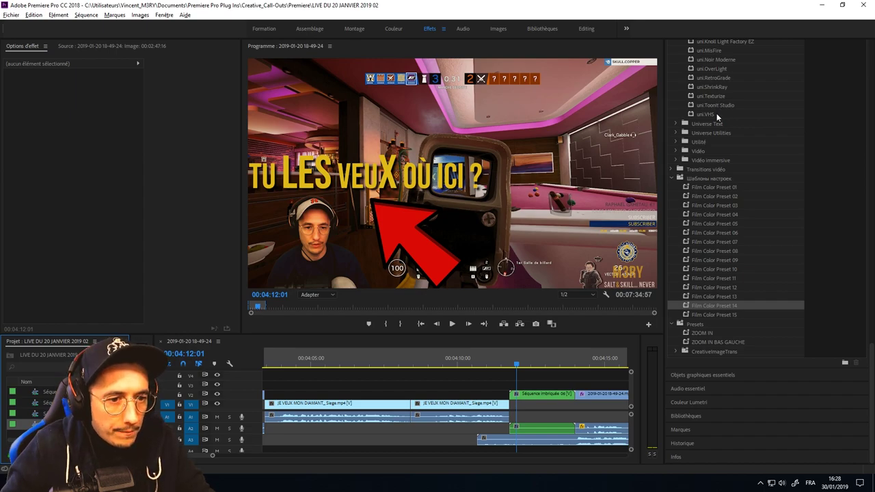
# - Apply the uni.Glow effect from Universe Glow to the nested flashback sequence and play it back
pyautogui.scroll(5, 717, 185)
pyautogui.scroll(10, 704, 205)
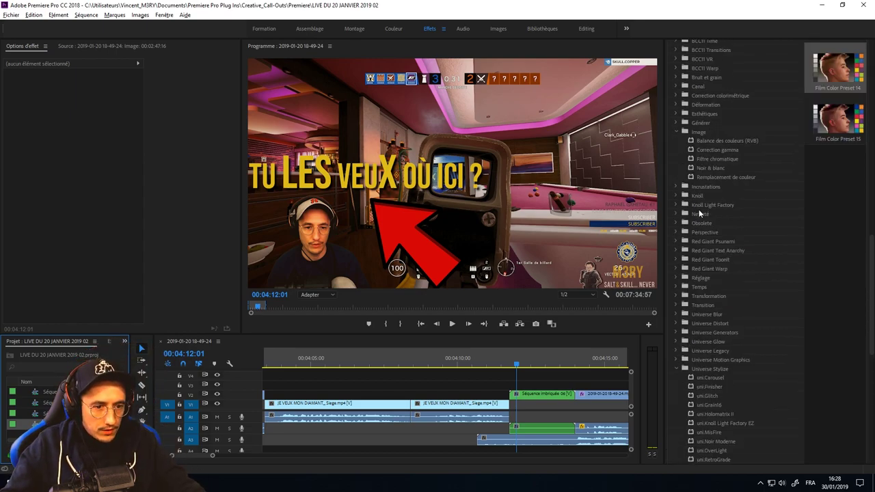
pyautogui.click(677, 342)
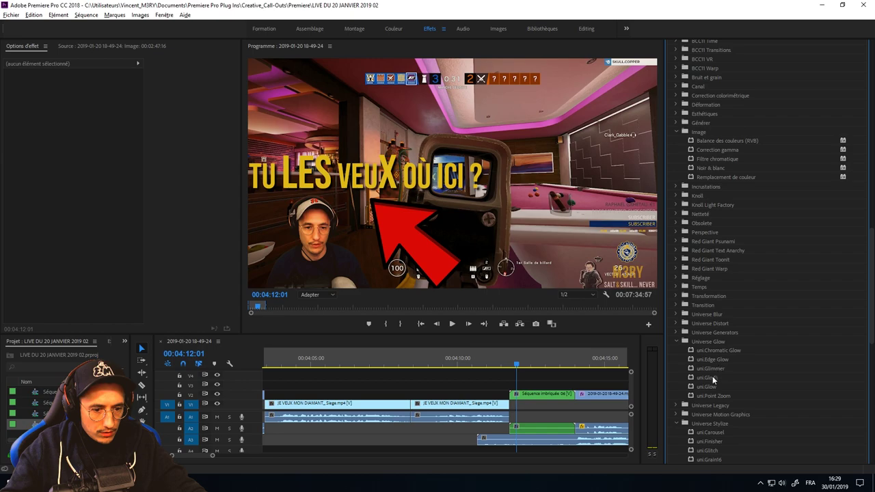
pyautogui.moveTo(573, 407); pyautogui.dragTo(552, 395)
pyautogui.press('space')
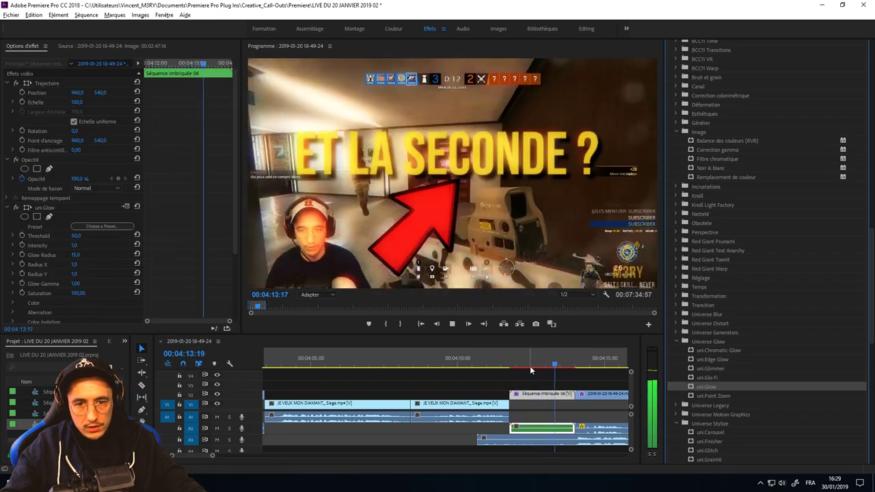
pyautogui.scroll(-1, 549, 386)
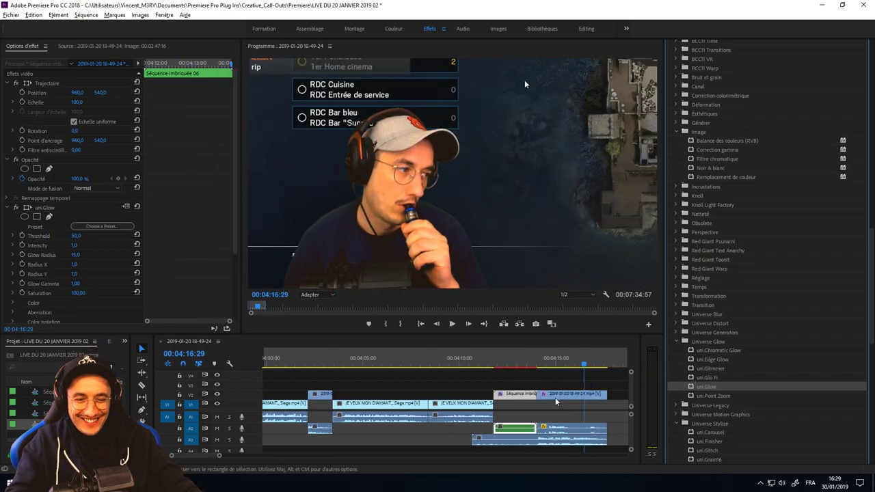
# - Apply the Noir & blanc effect to the zoomed overlay clip after the flashback and bring up its effect settings
pyautogui.click(557, 396)
pyautogui.click(538, 365)
pyautogui.moveTo(539, 367); pyautogui.dragTo(537, 365)
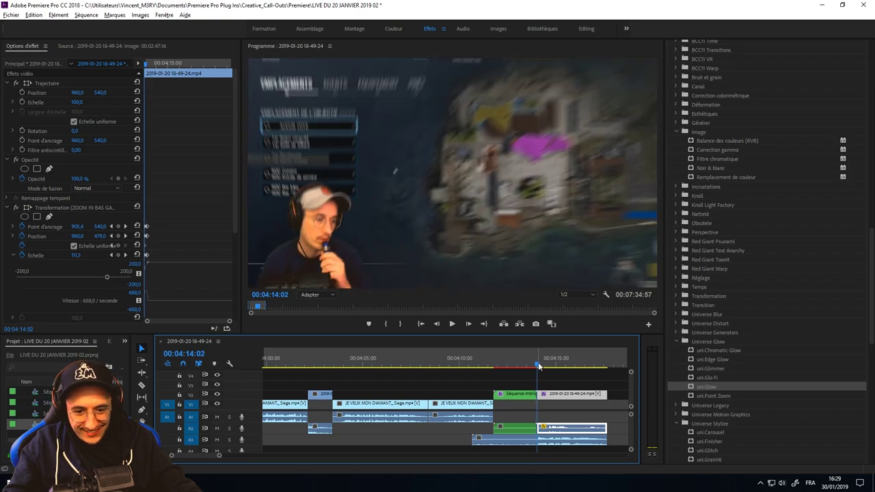
pyautogui.scroll(4, 541, 388)
pyautogui.click(505, 364)
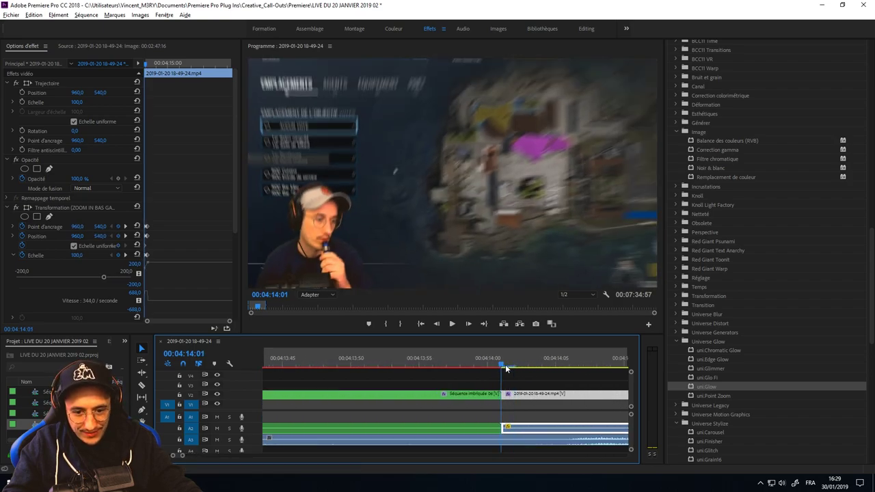
pyautogui.scroll(10, 751, 157)
pyautogui.scroll(-10, 745, 170)
pyautogui.click(677, 307)
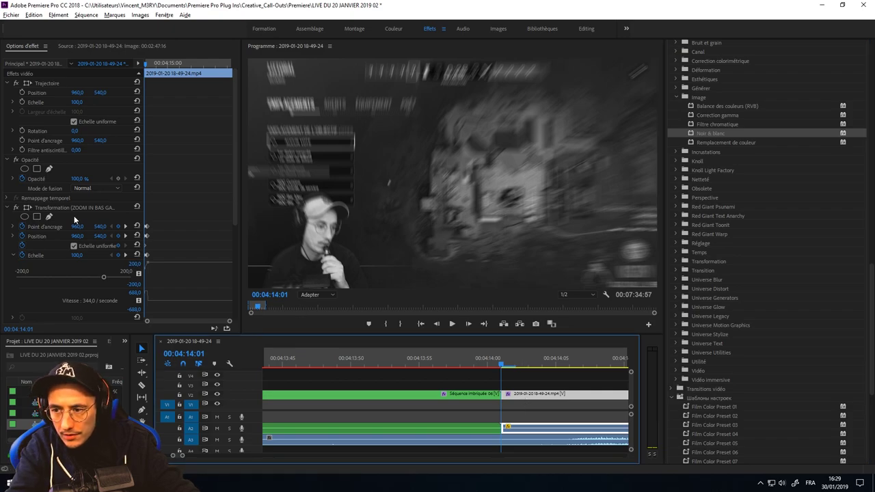
pyautogui.press('Right')
pyautogui.scroll(-4, 56, 210)
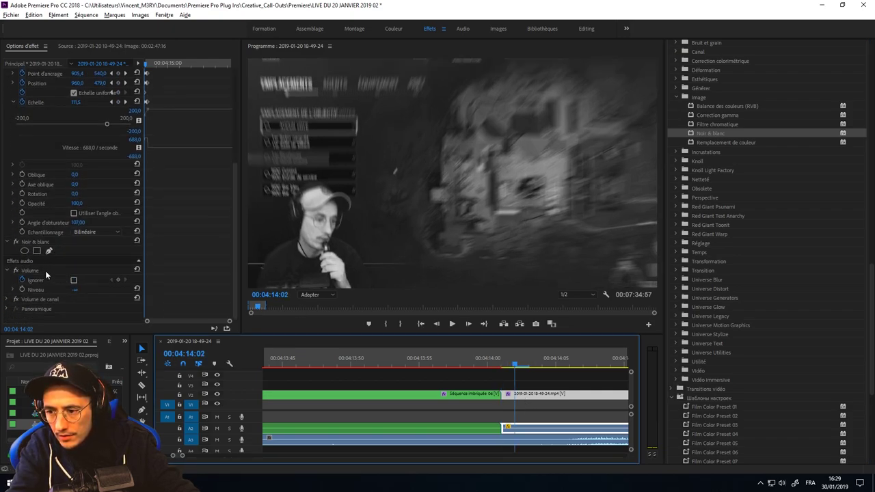
# - Play the black-and-white overlay clip after the flashback and split it at 00:04:15:39
pyautogui.click(442, 324)
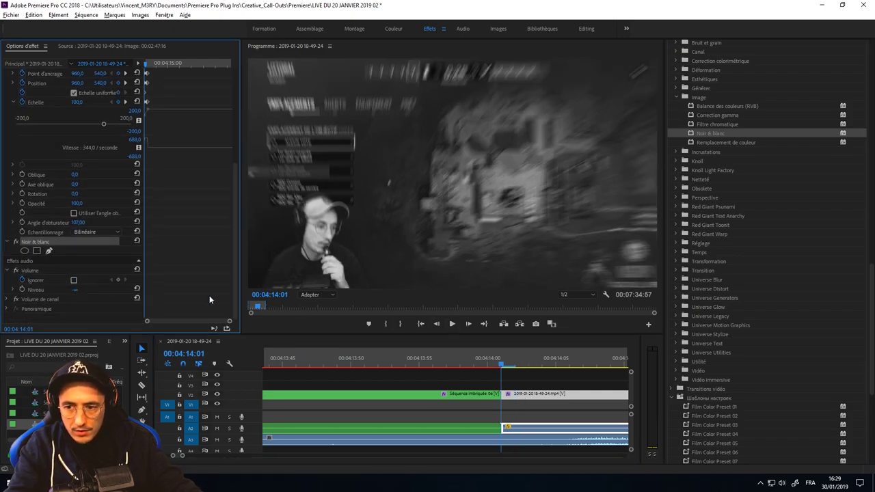
pyautogui.press('space')
pyautogui.scroll(-3, 434, 360)
pyautogui.press('space')
pyautogui.scroll(2, 365, 378)
pyautogui.click(373, 364)
pyautogui.moveTo(373, 364); pyautogui.dragTo(552, 370)
pyautogui.press('c')
pyautogui.click(330, 394)
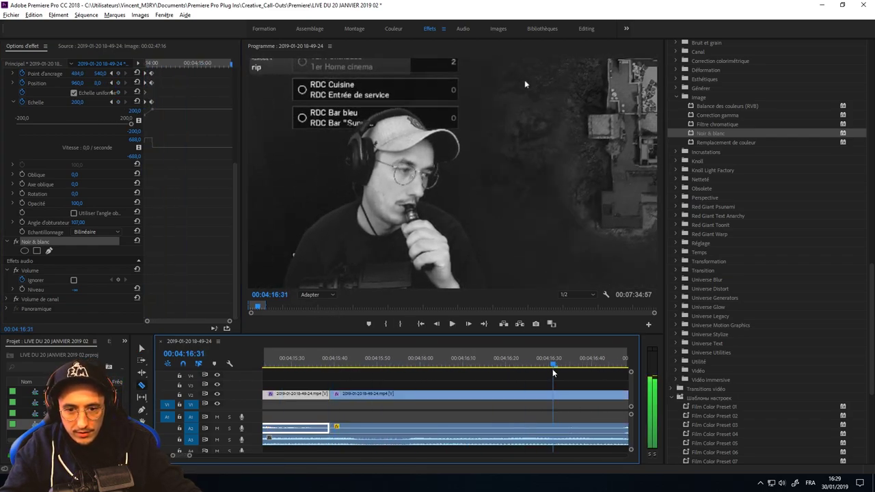
# - Try to keyframe the black-and-white overlay clip's Trajectoire scale from 00:04:15:39 up to 407 at 00:04:16:02
pyautogui.click(334, 363)
pyautogui.scroll(5, 60, 168)
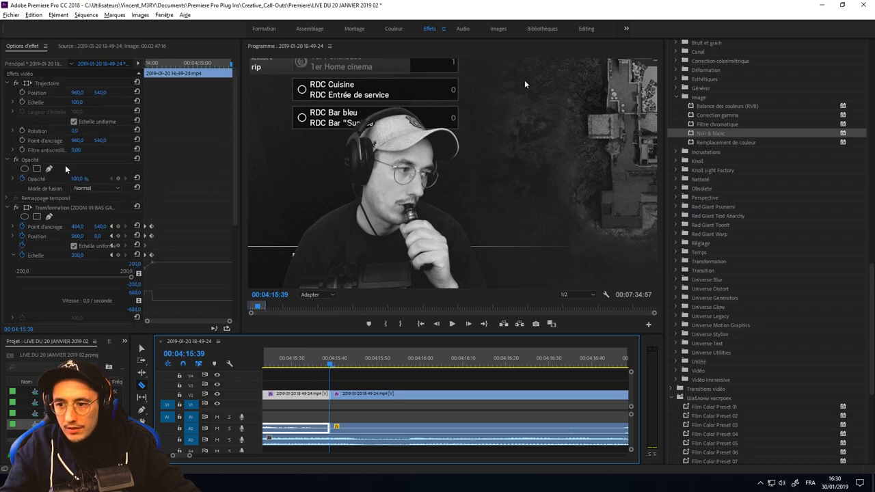
pyautogui.moveTo(331, 364); pyautogui.dragTo(429, 364)
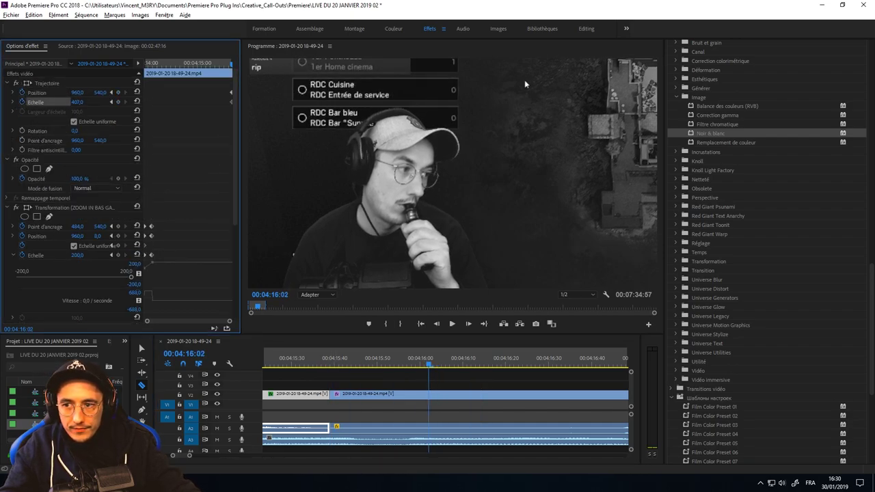
pyautogui.click(165, 282)
pyautogui.click(313, 364)
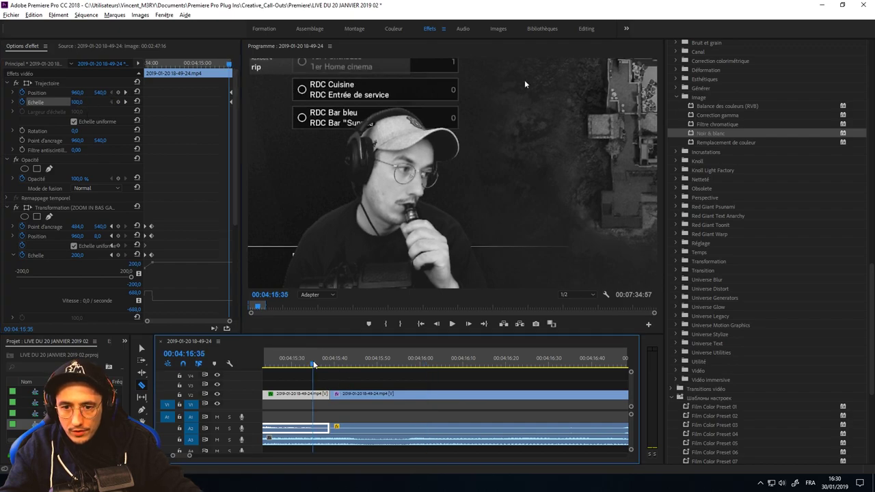
pyautogui.press('space')
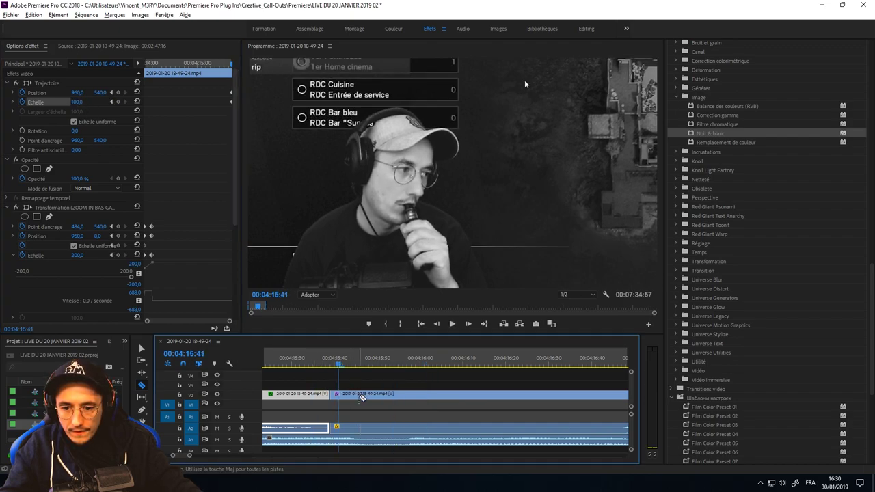
pyautogui.click(340, 364)
pyautogui.moveTo(341, 362); pyautogui.dragTo(333, 364)
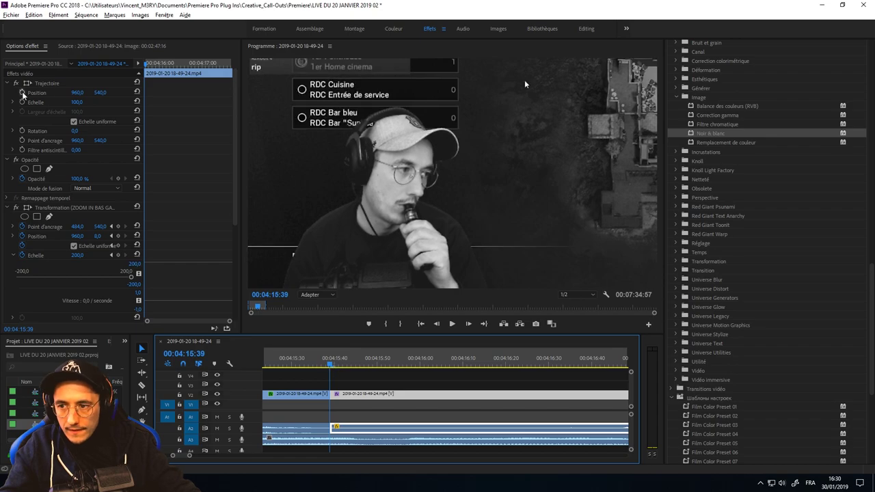
# - Keyframe the second black-and-white part at 00:04:16:07 to scale 288 and position 1612,1 / 535,7 on the webcam face, and play it back
pyautogui.click(391, 364)
pyautogui.moveTo(77, 102); pyautogui.dragTo(162, 102)
pyautogui.click(46, 83)
pyautogui.moveTo(307, 148); pyautogui.dragTo(446, 146)
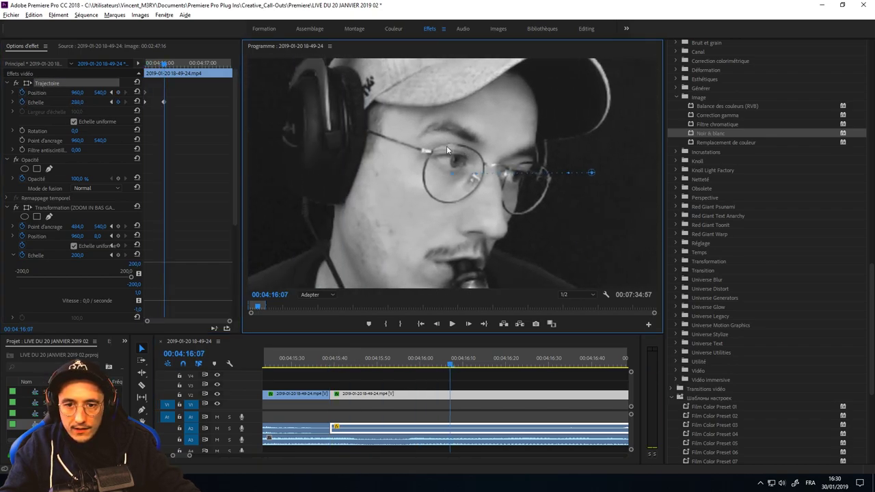
pyautogui.press('space')
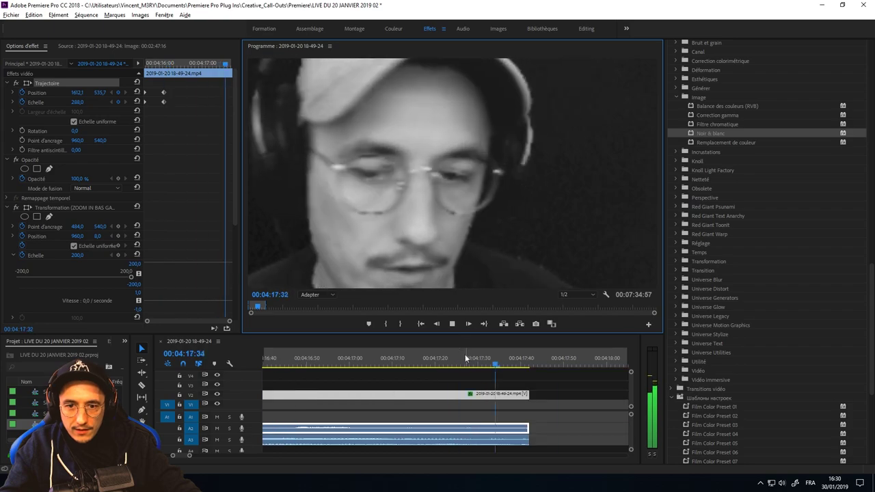
pyautogui.press('space')
# - Save the project and return to the passage around 00:03:29 on the timeline
pyautogui.scroll(-3, 459, 364)
pyautogui.scroll(-5, 410, 376)
pyautogui.click(341, 365)
pyautogui.scroll(-3, 343, 374)
pyautogui.hotkey('ctrl', 's')
pyautogui.press('=')
pyautogui.press('=')
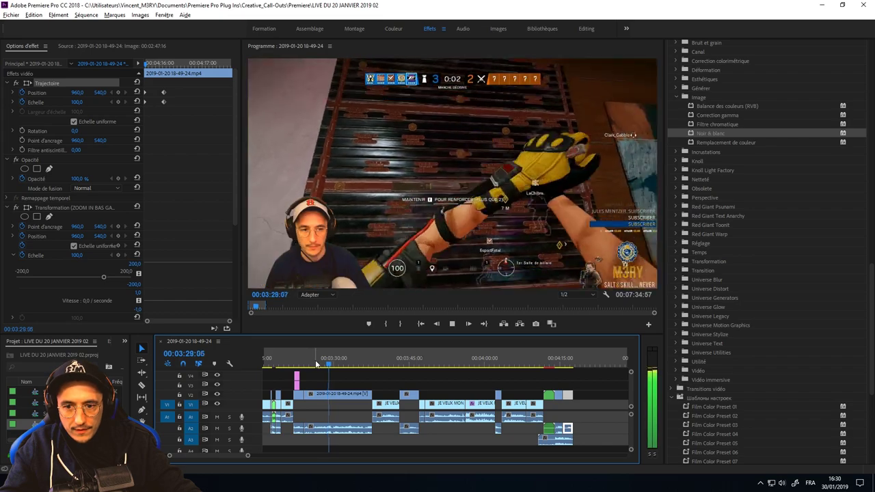
# - Review the edit from before 00:03:02 through the glowing flashback to the black-and-white clip at 00:04:14
pyautogui.press('space')
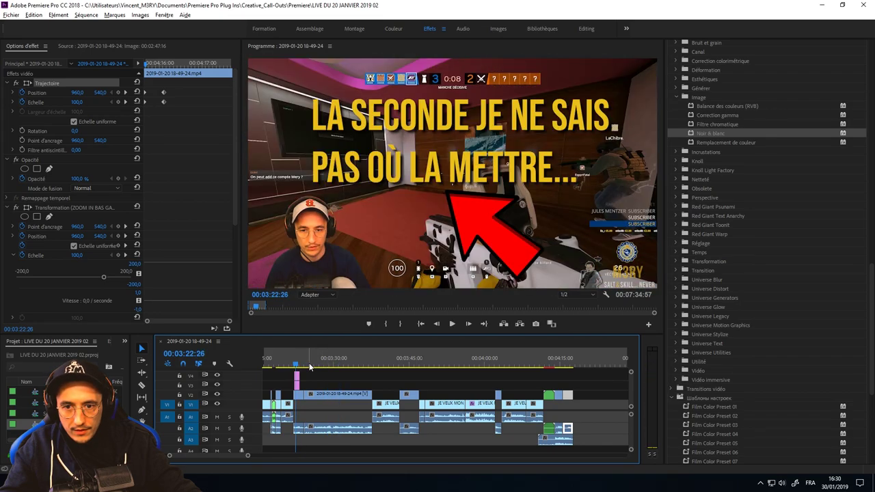
pyautogui.scroll(3, 314, 372)
pyautogui.press('space')
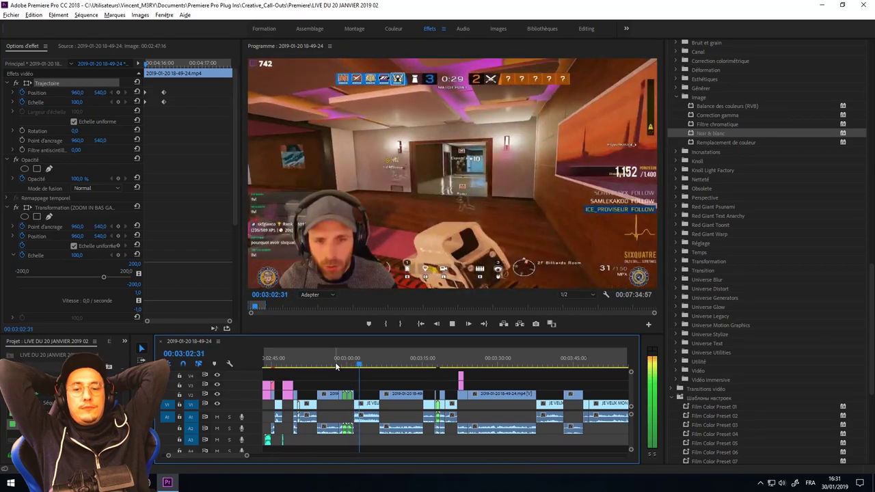
pyautogui.press('space')
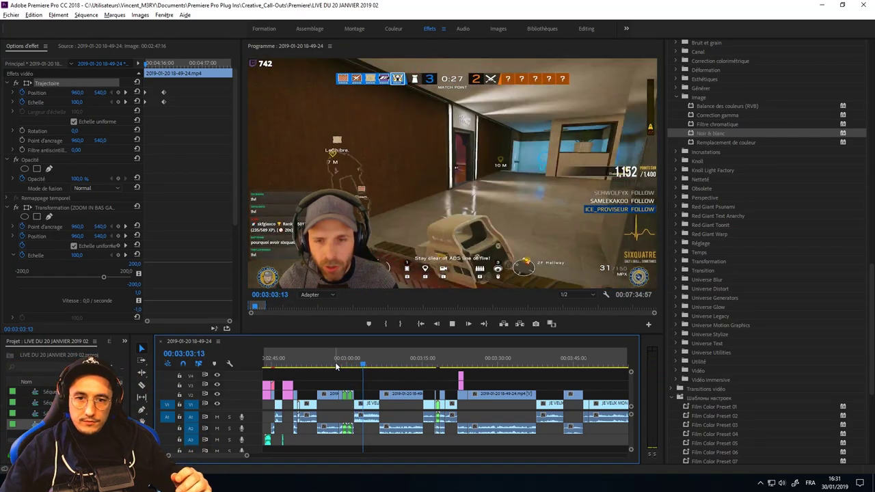
pyautogui.press('space')
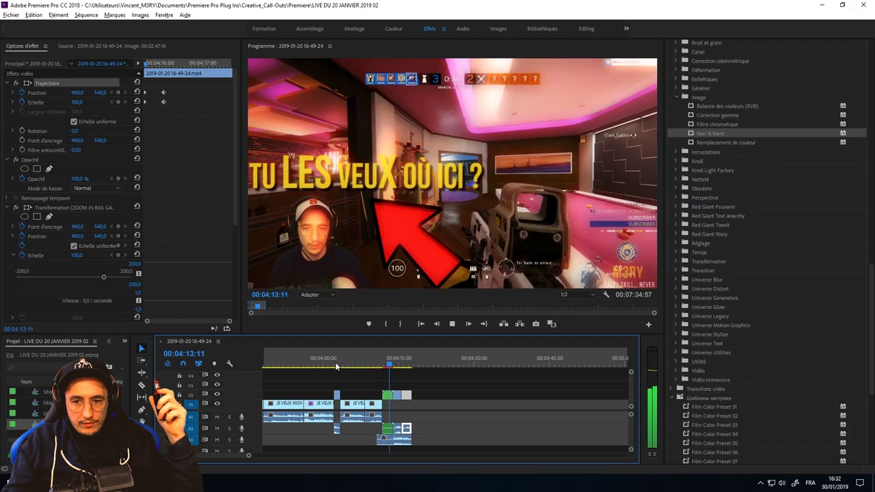
pyautogui.press('space')
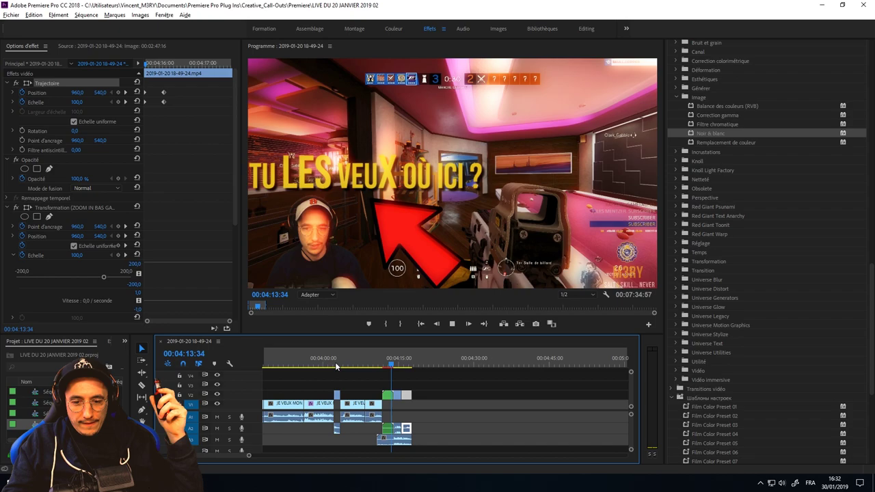
pyautogui.press('space')
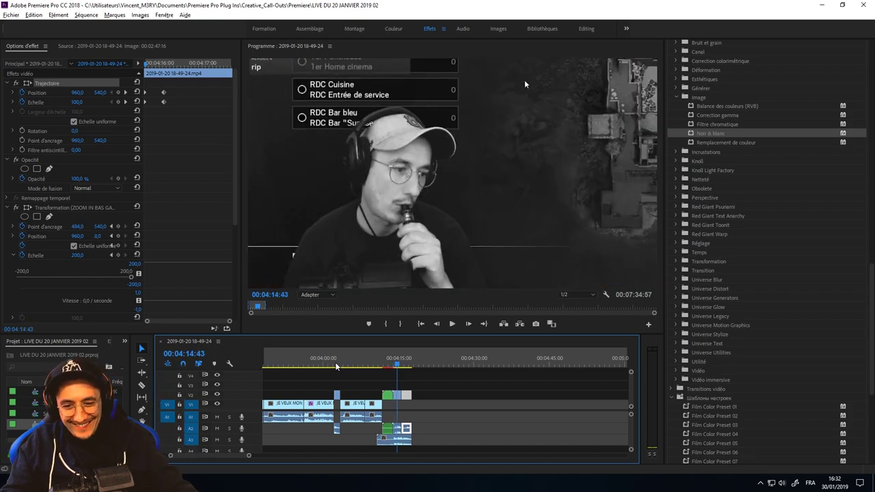
# - Split the Sound of Silence music clip at the start of the flashback
pyautogui.moveTo(392, 367); pyautogui.dragTo(385, 367)
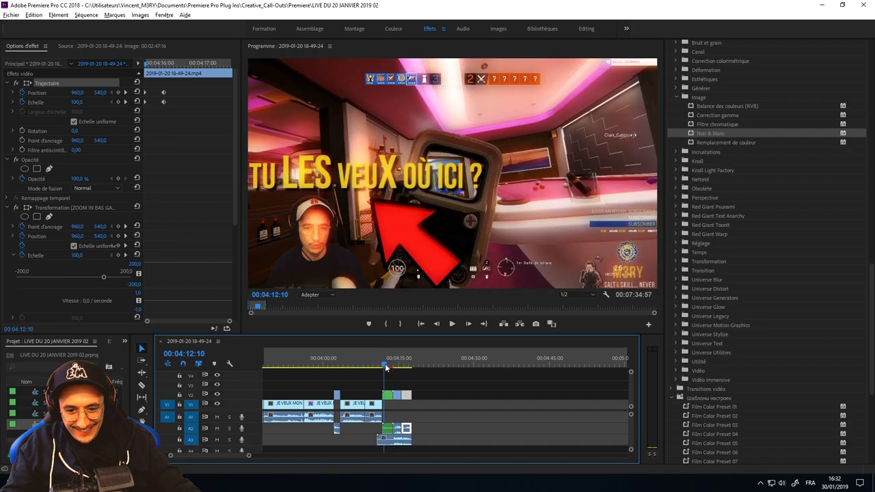
pyautogui.scroll(6, 381, 456)
pyautogui.press('c')
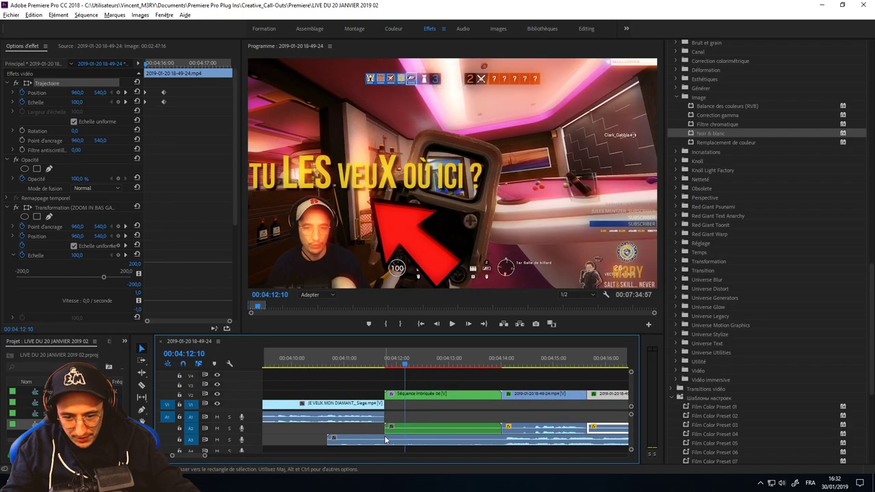
pyautogui.click(384, 440)
pyautogui.press('v')
pyautogui.click(391, 441)
# - Set the music lead-in's level to 0 dB at 00:04:11:46, just before the flashback, and play the transition
pyautogui.click(380, 359)
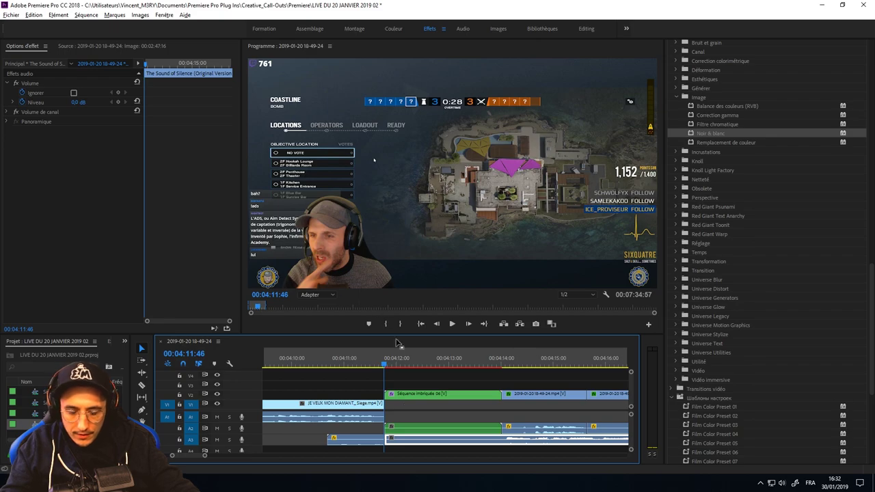
pyautogui.click(371, 442)
pyautogui.click(80, 101)
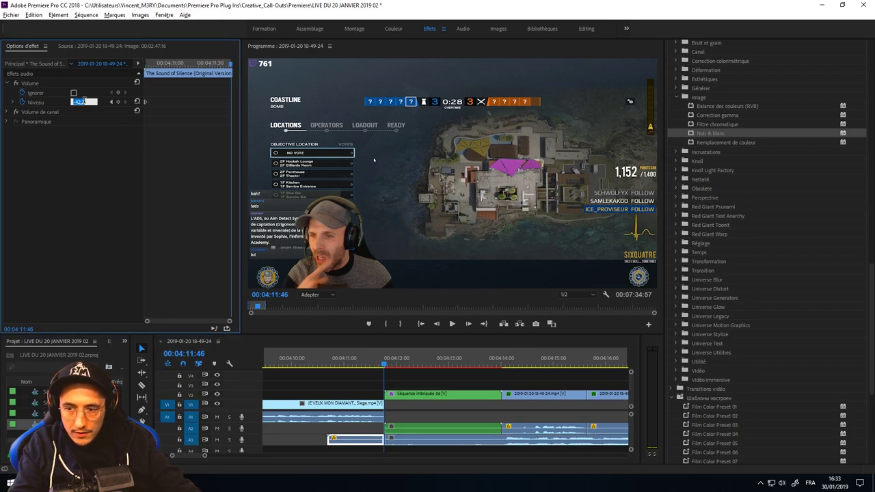
pyautogui.press('Return')
pyautogui.press('space')
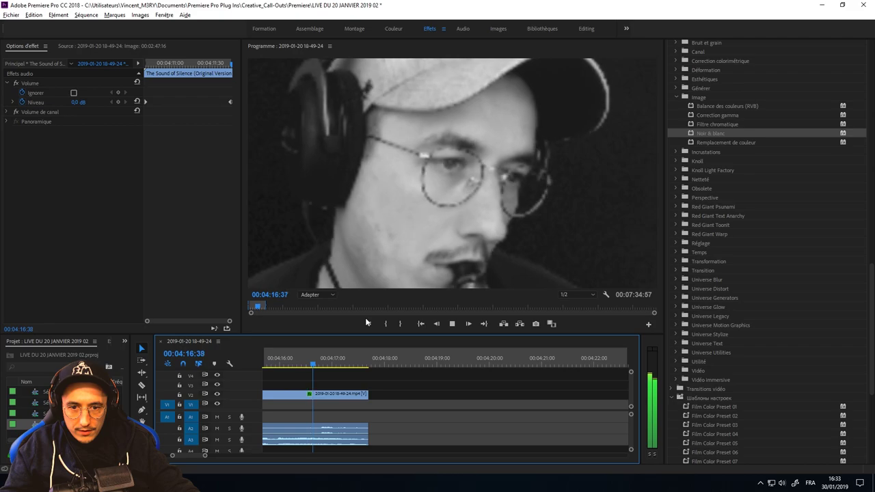
pyautogui.press('space')
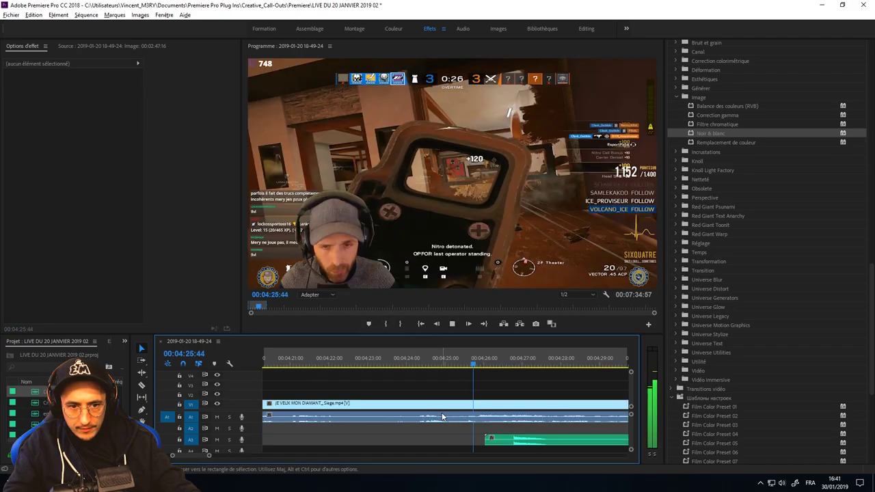
# - Place a second Coin.mp3 sound on A2, overlapping the first one and starting slightly after it near 00:04:26
pyautogui.moveTo(469, 364)
pyautogui.mouseDown()
pyautogui.moveTo(362, 364)
pyautogui.moveTo(485, 364)
pyautogui.mouseUp()
pyautogui.moveTo(526, 442); pyautogui.dragTo(501, 429)
pyautogui.press('space')
pyautogui.press('space')
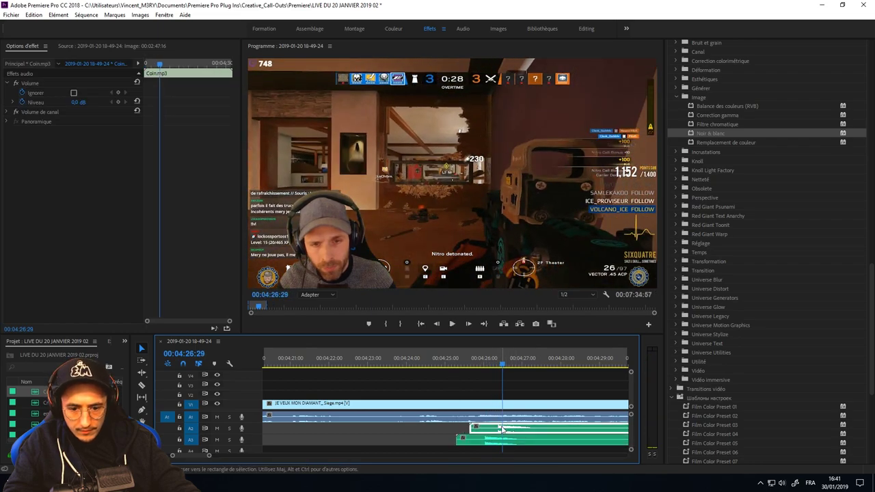
# - Set the level of both Coin.mp3 sounds to -5 dB and play them back
pyautogui.click(79, 102)
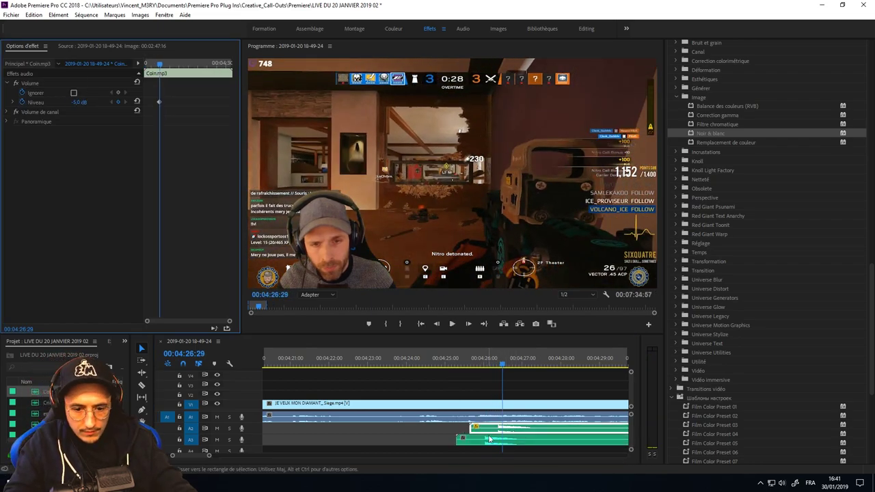
pyautogui.click(492, 441)
pyautogui.click(83, 103)
pyautogui.write('-5')
pyautogui.press('Return')
pyautogui.click(460, 358)
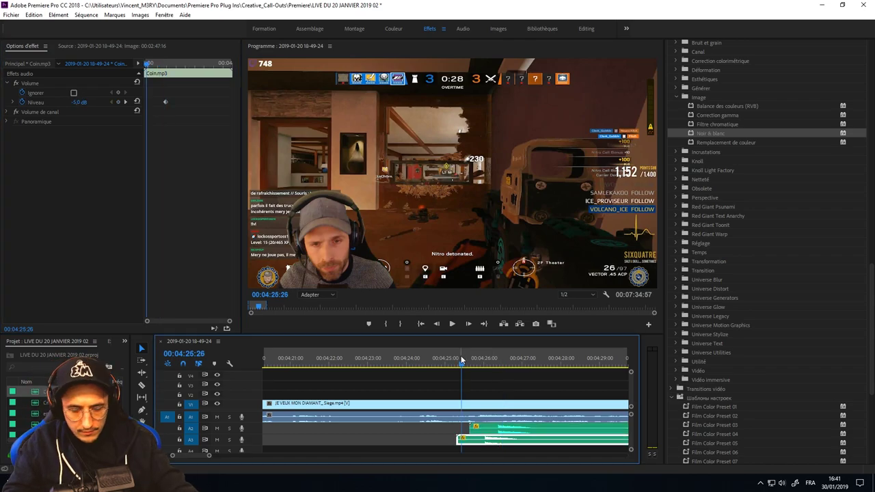
pyautogui.press('space')
pyautogui.press('space')
# - Add another Coin.mp3 copy on A2 after the first two, cutting the clips so that it fits near 00:04:28
pyautogui.scroll(-1, 523, 423)
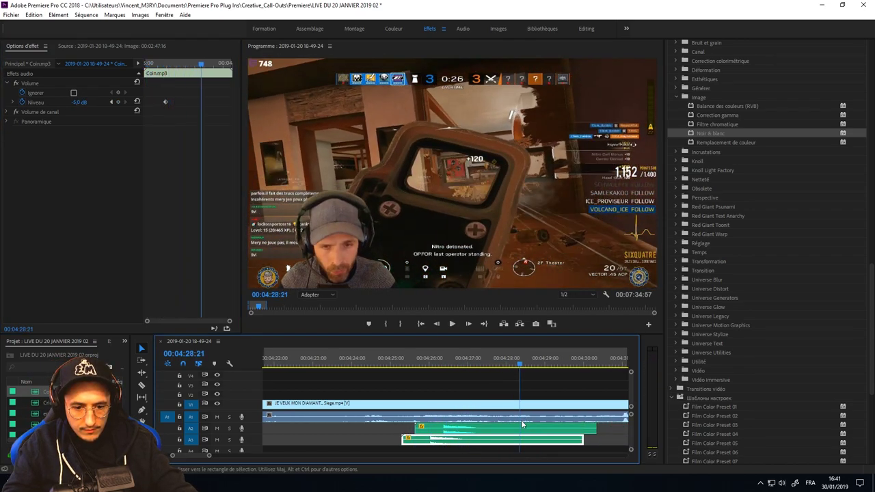
pyautogui.scroll(-3, 518, 432)
pyautogui.click(519, 428)
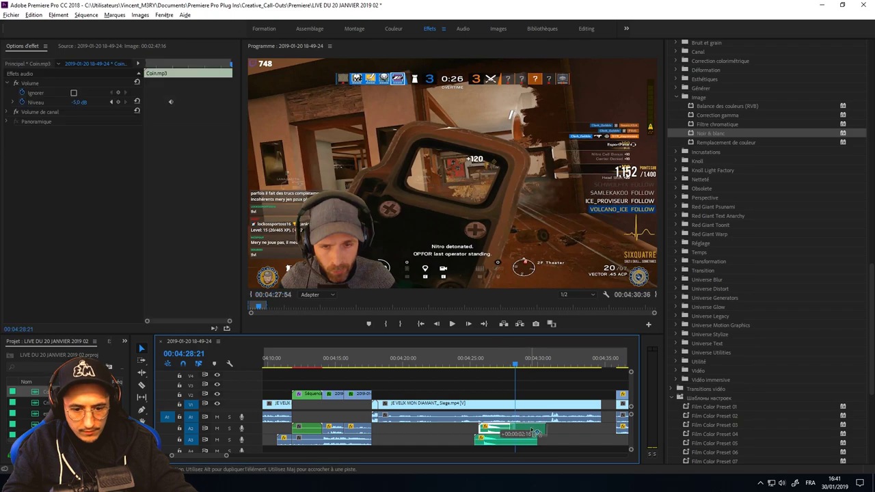
pyautogui.press('=')
pyautogui.press('=')
pyautogui.click(514, 431)
pyautogui.press('v')
pyautogui.click(506, 430)
pyautogui.press('Delete')
pyautogui.moveTo(531, 431); pyautogui.dragTo(517, 432)
# - Play the passage after the coin sounds, split the gameplay clip there and delete its remaining part
pyautogui.scroll(2, 517, 430)
pyautogui.press('space')
pyautogui.press('space')
pyautogui.press('c')
pyautogui.click(518, 411)
pyautogui.press('v')
pyautogui.click(523, 415)
pyautogui.press('Delete')
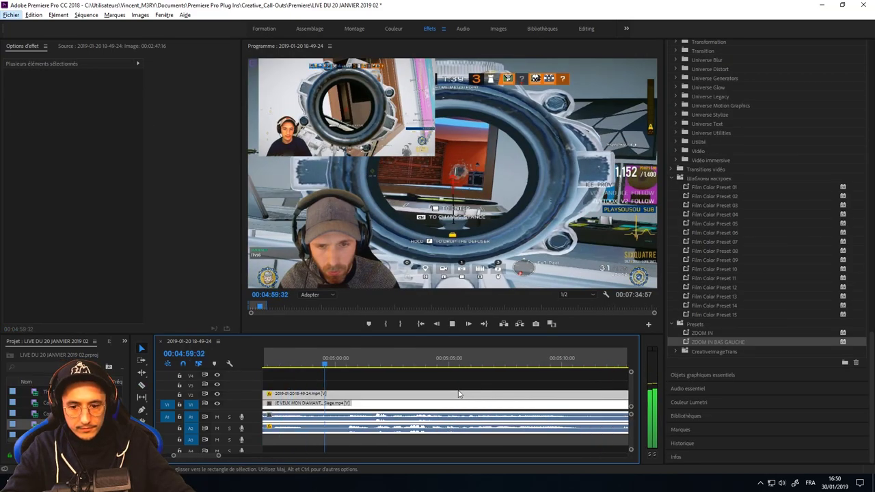
# - Split both overlapping gameplay clips at 00:05:00:00 and delete the V1 clip's part before the cut
pyautogui.click(345, 385)
pyautogui.click(335, 362)
pyautogui.press('c')
pyautogui.keyDown('shift'); pyautogui.click(335, 394); pyautogui.keyUp('shift')
pyautogui.press('v')
pyautogui.click(321, 404)
pyautogui.press('Delete')
# - Isolate a section of the V2 gameplay clip with cuts at about 00:04:54 and at 00:04:57:31
pyautogui.scroll(3, 343, 392)
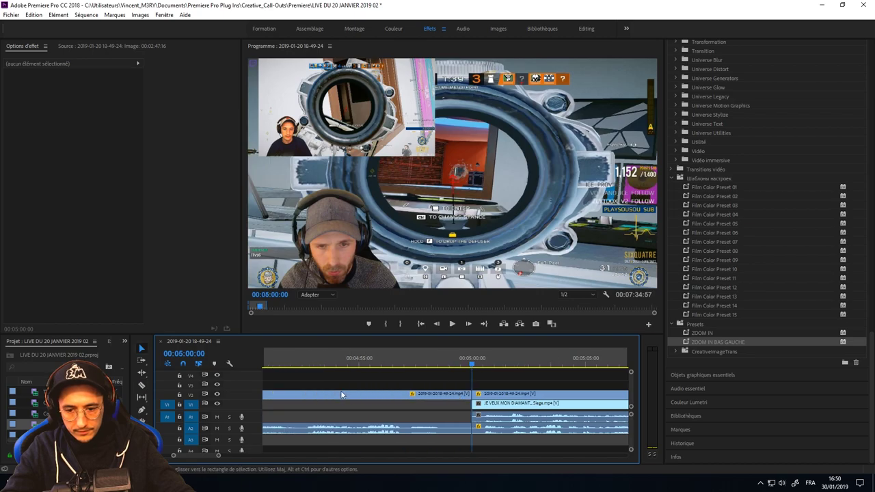
pyautogui.click(343, 393)
pyautogui.scroll(-5, 348, 395)
pyautogui.scroll(2, 349, 391)
pyautogui.click(361, 364)
pyautogui.scroll(5, 383, 386)
pyautogui.press('space')
pyautogui.scroll(3, 434, 393)
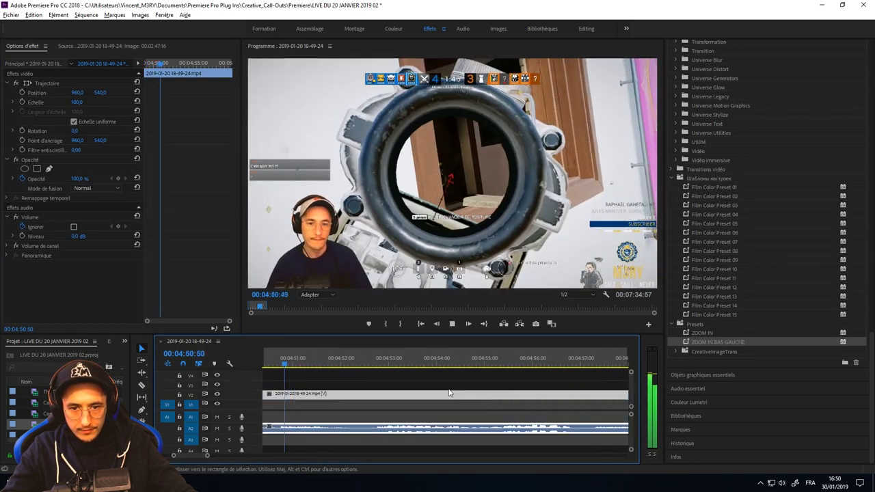
pyautogui.moveTo(469, 364); pyautogui.dragTo(484, 376)
pyautogui.press('c')
pyautogui.click(454, 393)
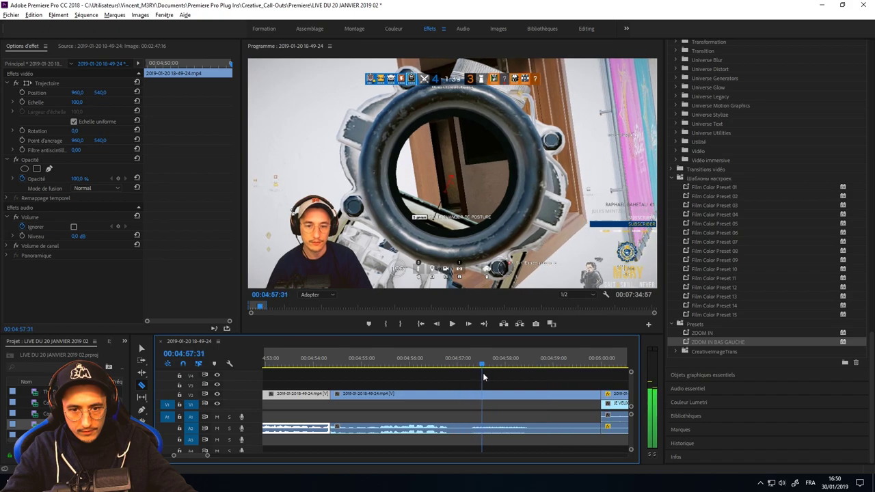
pyautogui.click(483, 394)
# - Apply the ZOOM IN preset to the isolated V2 section and preview the zoom up to 00:04:54:31
pyautogui.press('v')
pyautogui.click(477, 394)
pyautogui.moveTo(701, 333); pyautogui.dragTo(420, 403)
pyautogui.click(323, 357)
pyautogui.press('space')
pyautogui.press('space')
pyautogui.moveTo(333, 363); pyautogui.dragTo(340, 358)
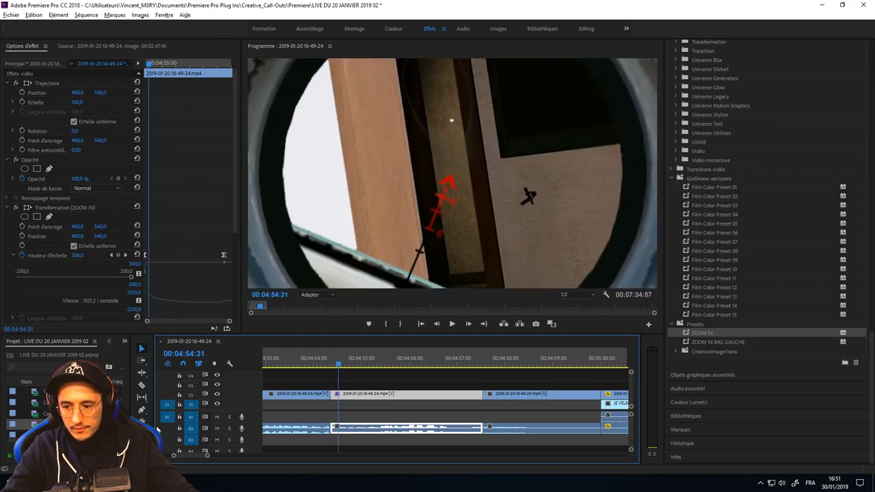
# - Switch to File Explorer, find Metal Gear Solid Alert (!).mp4 and place it on V1 and A1 at the zoomed section's start
pyautogui.click(77, 483)
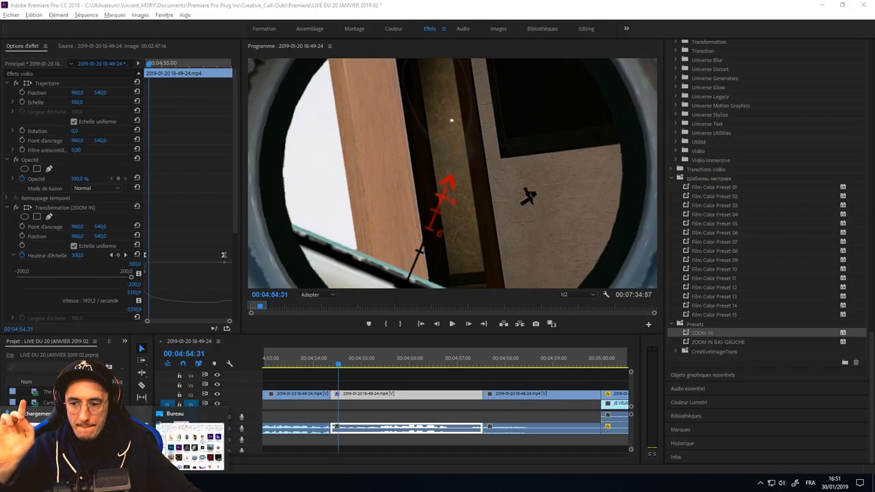
pyautogui.click(37, 446)
pyautogui.click(142, 336)
pyautogui.doubleClick(209, 166)
pyautogui.doubleClick(257, 169)
pyautogui.doubleClick(237, 171)
pyautogui.scroll(-2, 238, 167)
pyautogui.moveTo(527, 179); pyautogui.dragTo(355, 406)
# - Unlink the Metal Gear Solid Alert clip's video from its audio and delete the video, keeping only the sound
pyautogui.rightClick(356, 406)
pyautogui.click(383, 176)
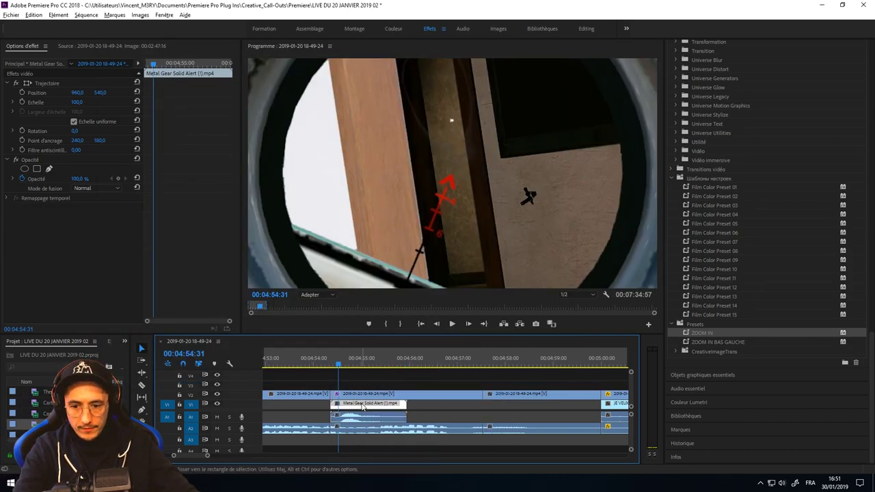
pyautogui.click(363, 408)
pyautogui.press('Delete')
pyautogui.click(358, 417)
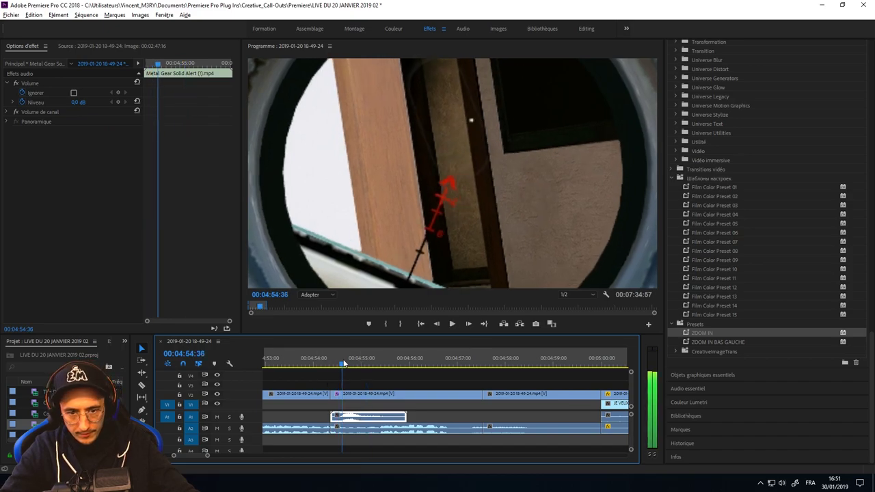
# - Move the Metal Gear Solid Alert sound earlier on A1 so that it starts at about 00:04:54:00
pyautogui.press('space')
pyautogui.press('space')
pyautogui.press('=')
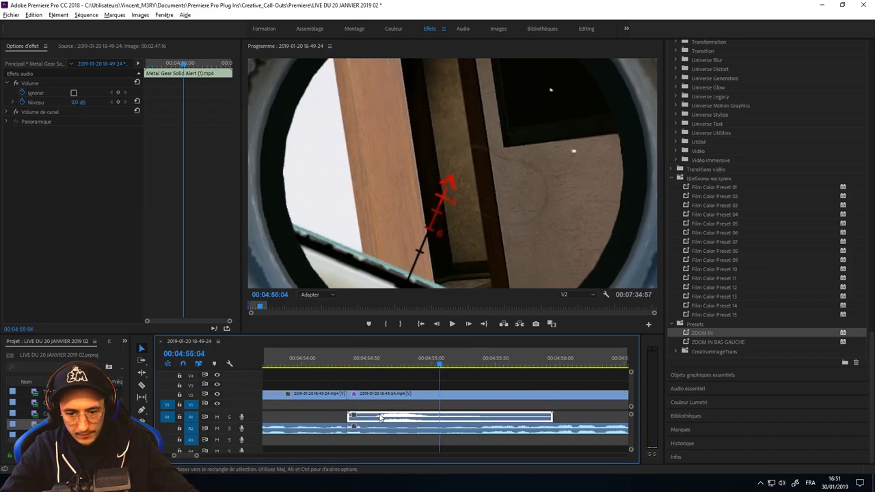
pyautogui.moveTo(388, 414); pyautogui.dragTo(343, 412)
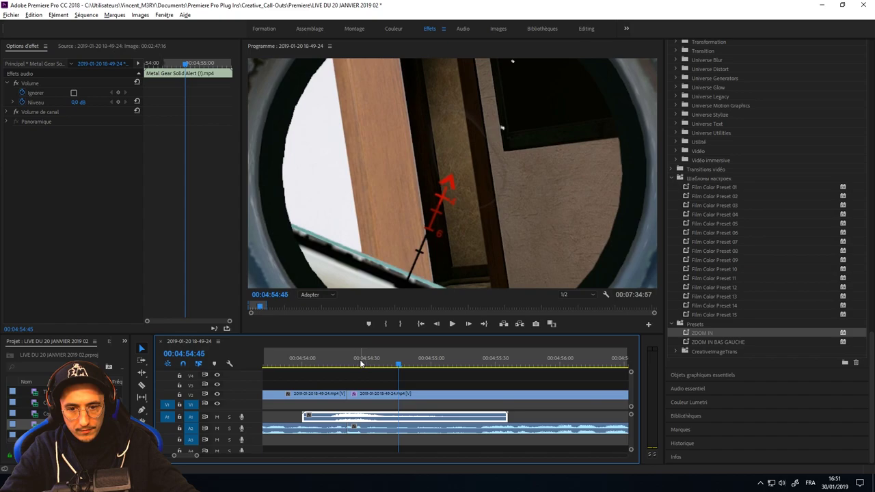
# - Switch to File Explorer, find Left-Arrow-PNG-HD.png and place it on V3 above the start of the zoomed section
pyautogui.click(371, 363)
pyautogui.click(89, 483)
pyautogui.click(38, 443)
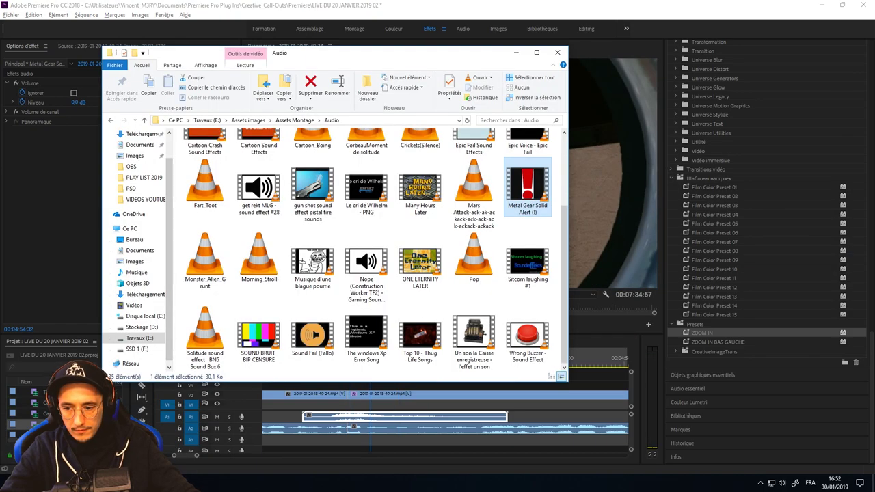
pyautogui.click(89, 483)
pyautogui.click(115, 442)
pyautogui.moveTo(568, 159); pyautogui.dragTo(387, 385)
# - Scale the arrow to about 36.1, rotate it to -138.4°, point it at the mark on the wall, and preview it
pyautogui.click(61, 84)
pyautogui.moveTo(566, 86); pyautogui.dragTo(397, 168)
pyautogui.moveTo(469, 183); pyautogui.dragTo(507, 176)
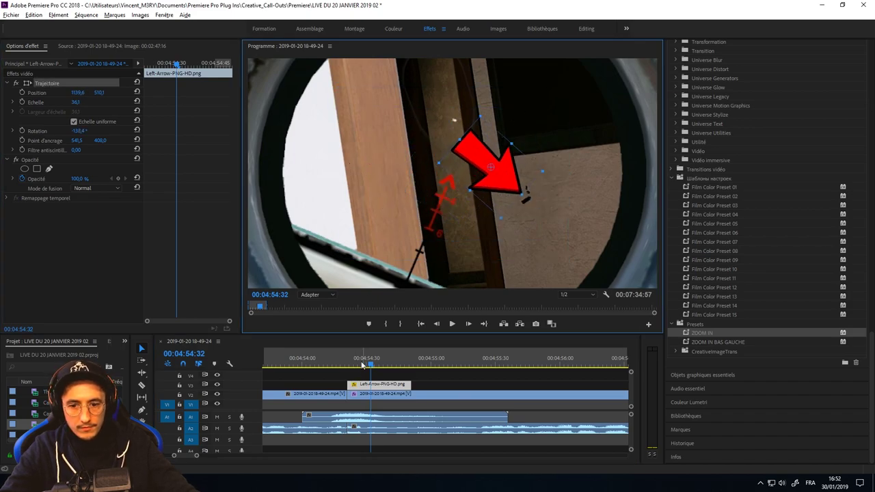
pyautogui.click(352, 355)
pyautogui.press('space')
pyautogui.press('space')
# - Copy the alert sound on A1 and the arrow on V3 so the second arrow starts at about 00:04:55:29
pyautogui.moveTo(451, 361); pyautogui.dragTo(500, 367)
pyautogui.moveTo(383, 417); pyautogui.dragTo(534, 417)
pyautogui.press('space')
pyautogui.press('space')
pyautogui.moveTo(398, 384); pyautogui.dragTo(545, 385)
pyautogui.moveTo(490, 363); pyautogui.dragTo(513, 360)
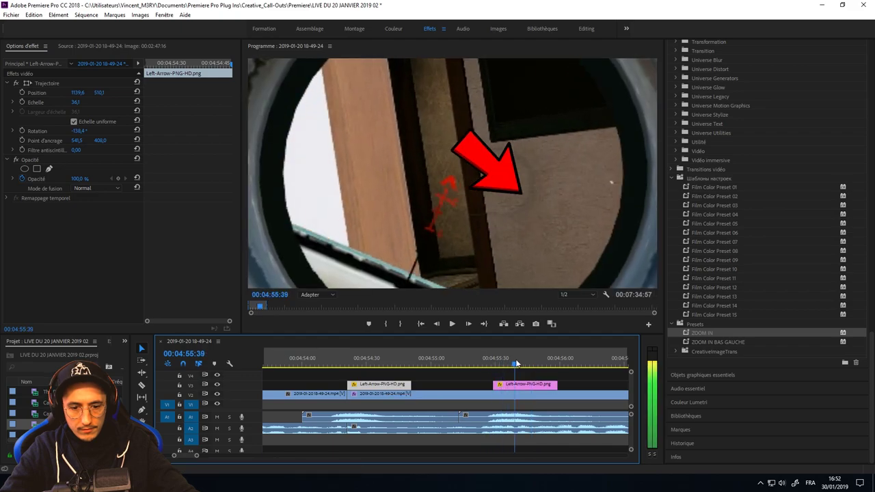
# - Reposition the second arrow to about 989.9, 364.6 in the frame and preview from 00:04:55:27
pyautogui.click(525, 384)
pyautogui.click(41, 83)
pyautogui.moveTo(498, 173); pyautogui.dragTo(469, 154)
pyautogui.click(490, 362)
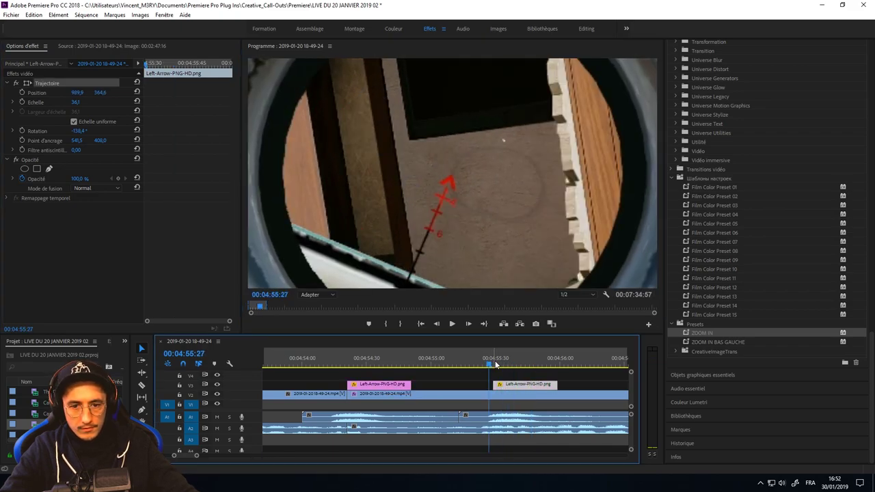
pyautogui.press('space')
pyautogui.press('space')
# - Cut the V2 gameplay clip at 00:04:55:26 and apply the ZOOM IN preset to the part after the cut
pyautogui.scroll(-3, 369, 393)
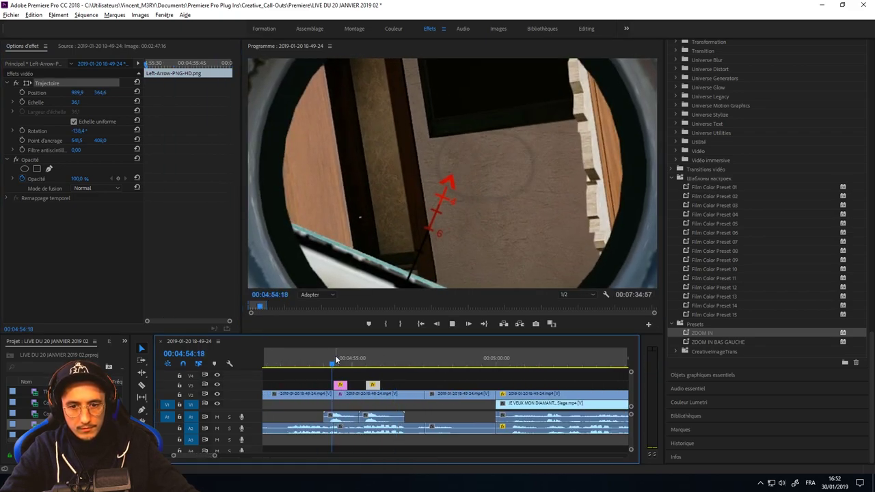
pyautogui.scroll(3, 366, 396)
pyautogui.click(355, 364)
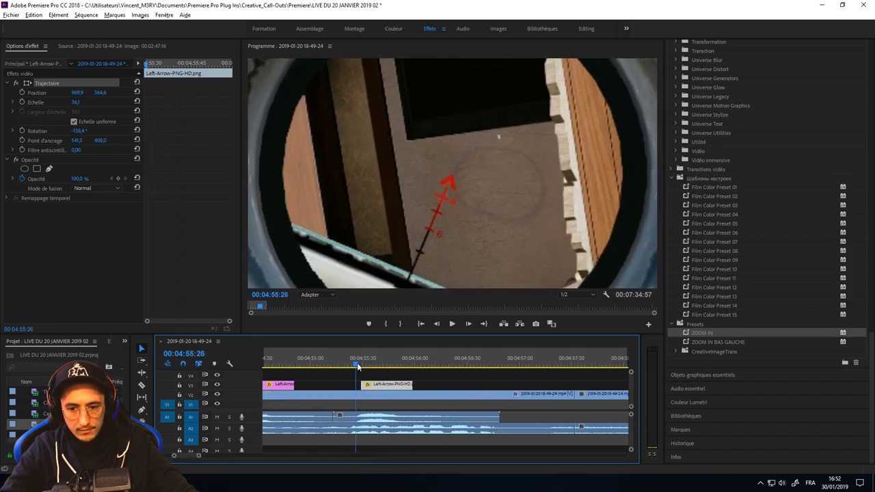
pyautogui.moveTo(364, 395); pyautogui.dragTo(369, 397)
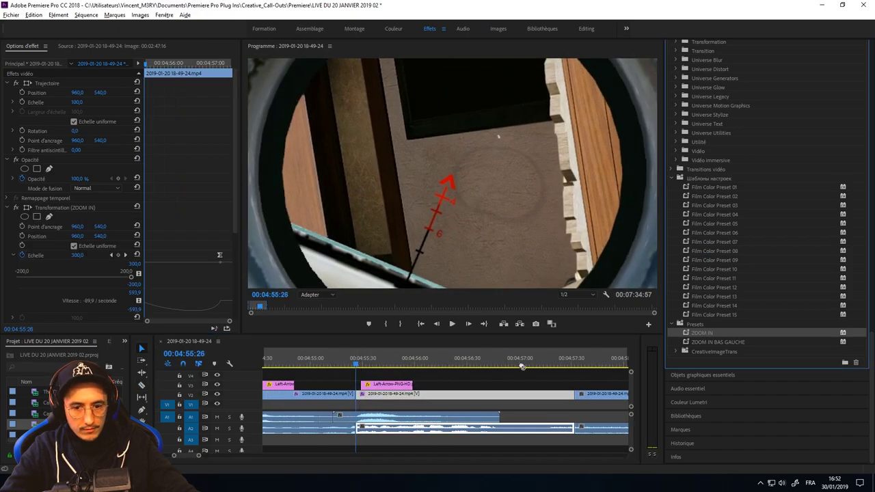
pyautogui.moveTo(355, 363); pyautogui.dragTo(383, 360)
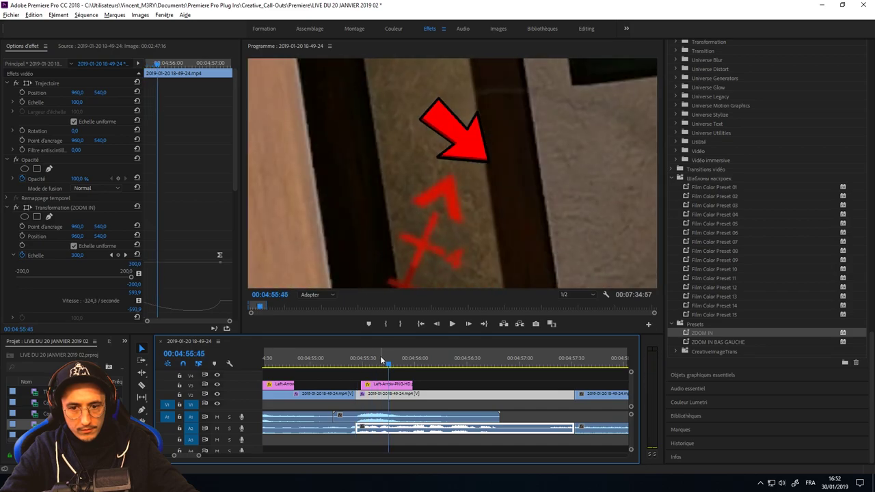
# - Reposition the second arrow over the wall beside the dark beam in the closer zoom and preview the section
pyautogui.click(462, 135)
pyautogui.click(462, 135)
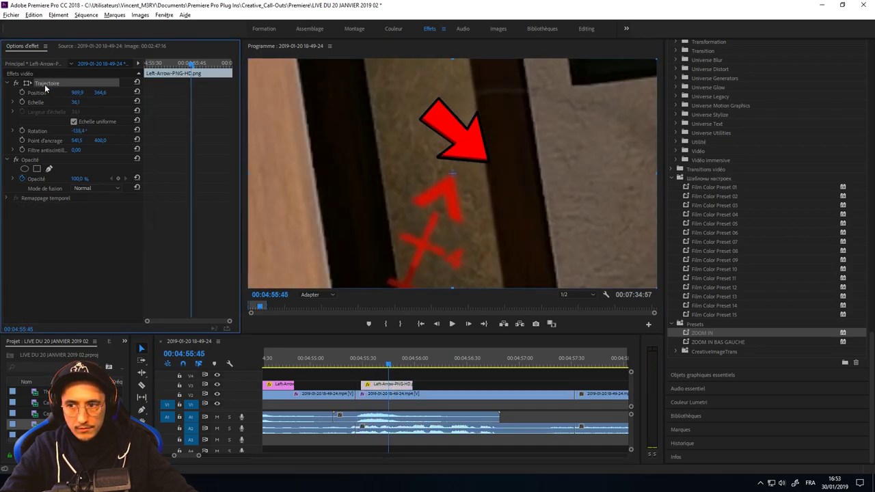
pyautogui.moveTo(367, 362); pyautogui.dragTo(379, 363)
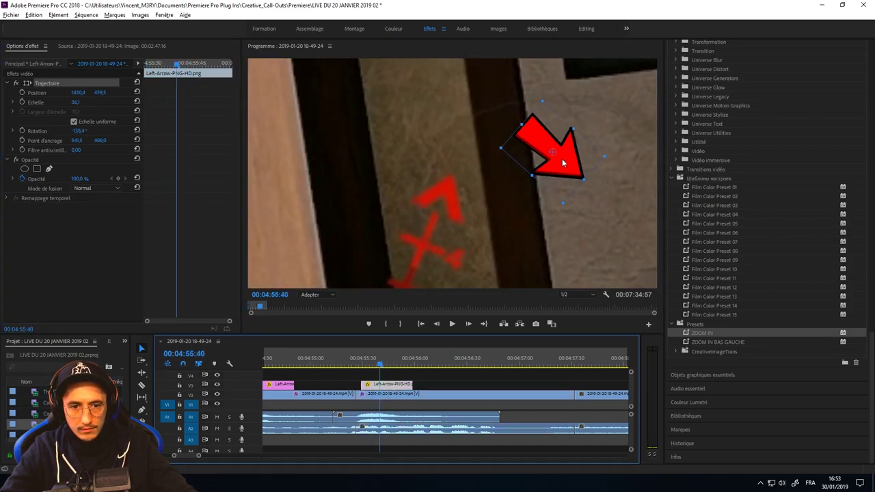
pyautogui.moveTo(561, 159); pyautogui.dragTo(547, 134)
pyautogui.press('space')
pyautogui.press('space')
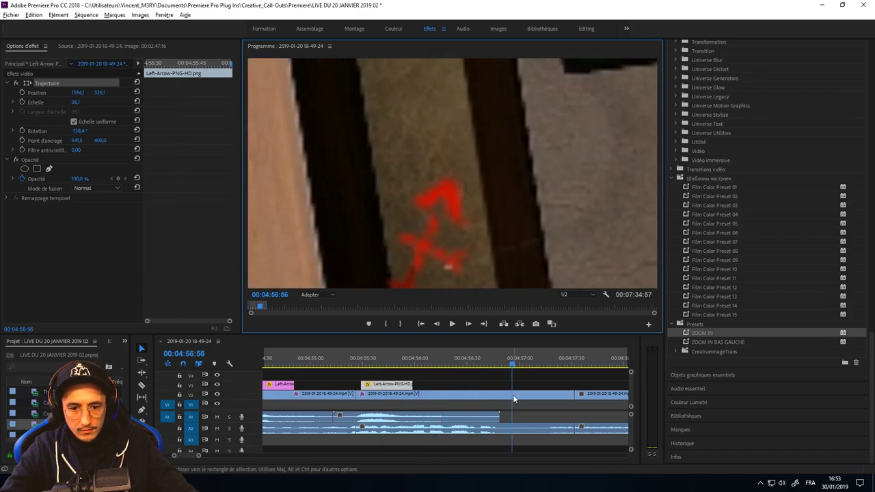
# - Cut the zoomed V2 clip at 00:04:56:56, delete its remainder and move the following gameplay clip up against it
pyautogui.click(514, 395)
pyautogui.press('v')
pyautogui.click(526, 393)
pyautogui.press('Delete')
pyautogui.click(443, 356)
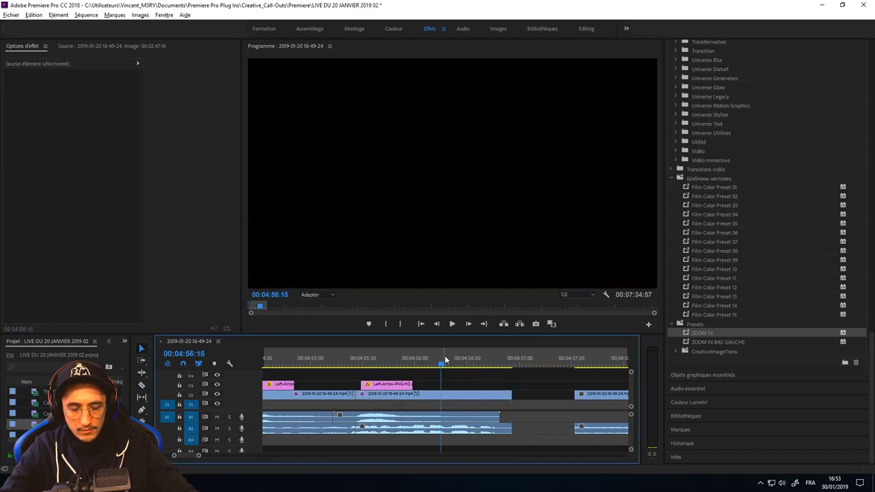
pyautogui.scroll(-3, 539, 383)
pyautogui.scroll(-2, 539, 383)
pyautogui.moveTo(570, 395); pyautogui.dragTo(551, 395)
pyautogui.press('space')
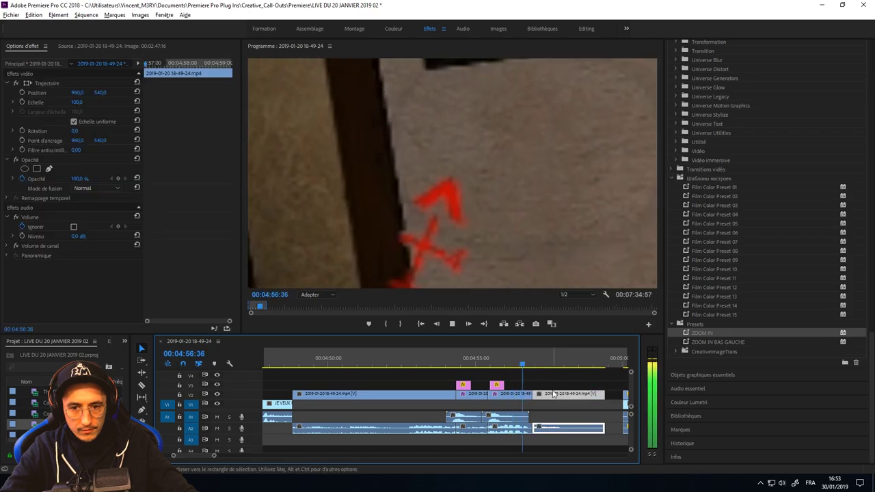
# - Play back the second zoom and cut the V2 gameplay clip at 00:04:56:02
pyautogui.scroll(4, 525, 393)
pyautogui.click(452, 356)
pyautogui.press('space')
pyautogui.hotkey('ctrl', 'k')
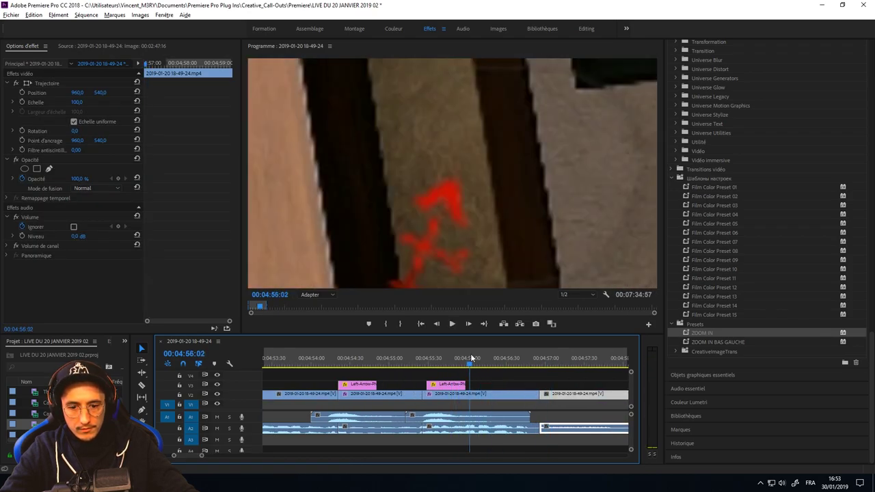
# - Delete both ZOOM IN Transformation effects from the V2 section after the 00:04:56:02 cut and preview it unzoomed
pyautogui.click(484, 396)
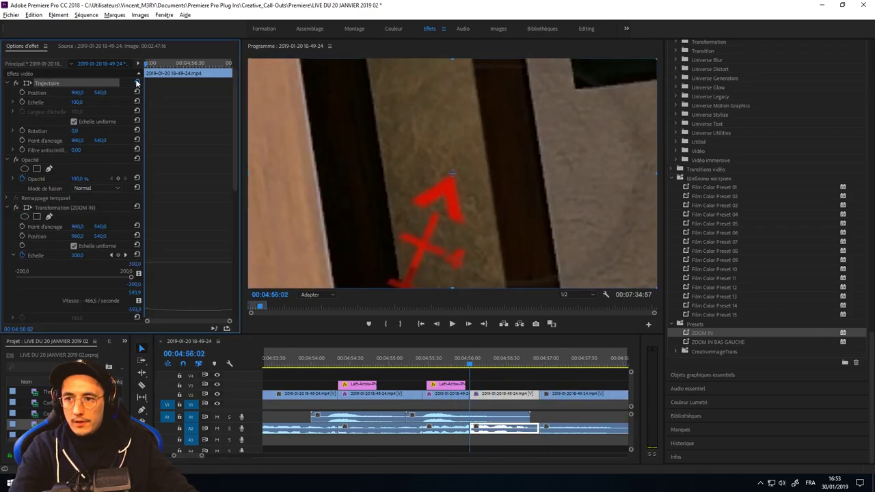
pyautogui.scroll(-3, 71, 264)
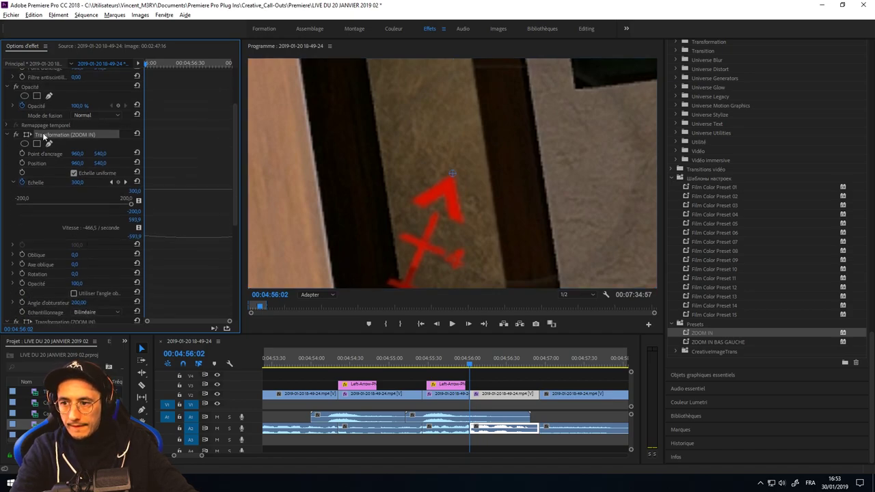
pyautogui.click(491, 362)
pyautogui.click(59, 134)
pyautogui.press('Delete')
pyautogui.click(60, 133)
pyautogui.press('Delete')
pyautogui.moveTo(448, 363); pyautogui.dragTo(480, 363)
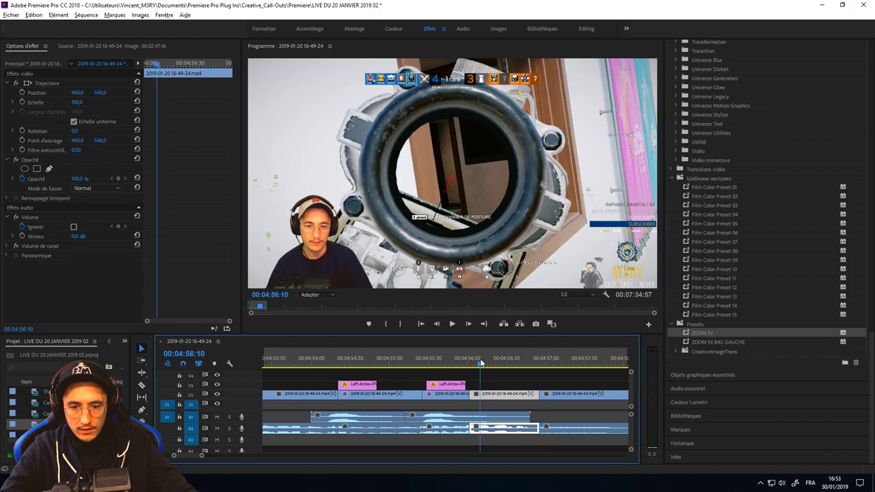
pyautogui.press('space')
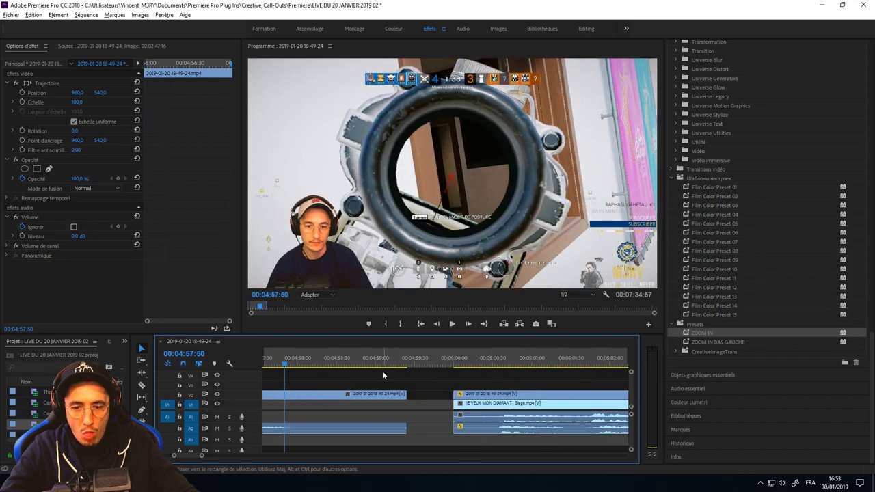
# - Save the troll face image from Chrome as Troll_face.png and place it on V3 at the last gameplay section's start
pyautogui.scroll(3, 387, 376)
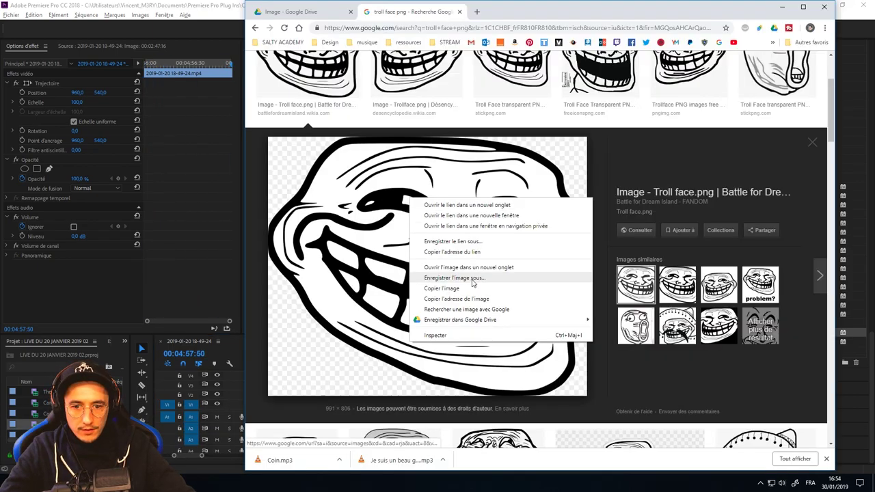
pyautogui.click(492, 279)
pyautogui.click(611, 455)
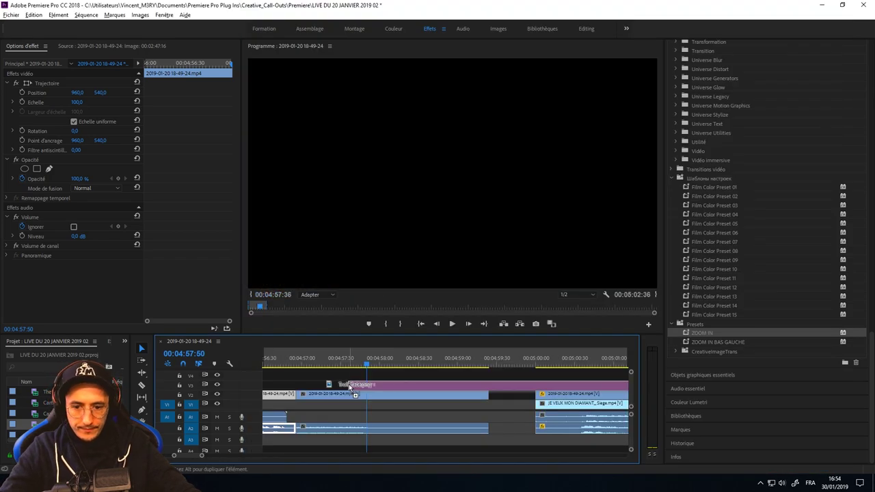
pyautogui.click(311, 385)
# - Scale Troll_face.png to 63.4 and move it over the webcam at about 340, 745.3
pyautogui.click(48, 83)
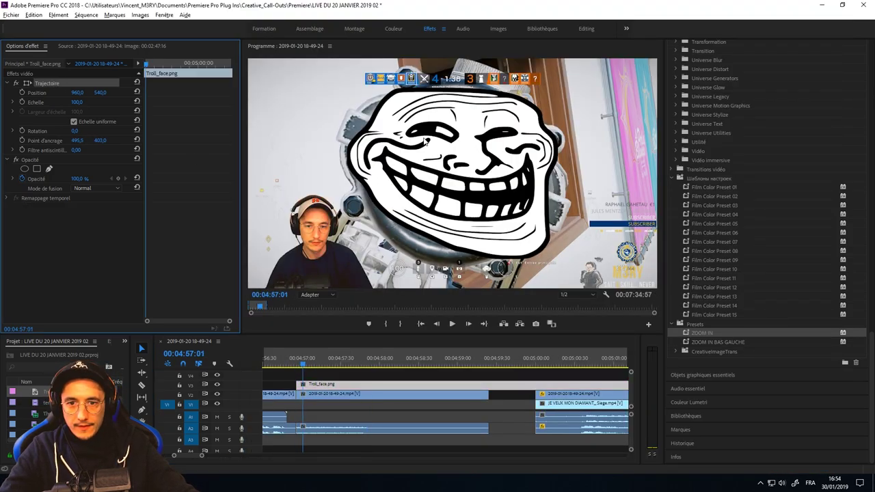
pyautogui.moveTo(440, 152); pyautogui.dragTo(327, 186)
pyautogui.moveTo(445, 121); pyautogui.dragTo(407, 153)
pyautogui.moveTo(360, 187); pyautogui.dragTo(341, 197)
pyautogui.click(332, 145)
# - Trim Troll_face.png on V3 to end with the gameplay clip below it
pyautogui.scroll(10, 728, 185)
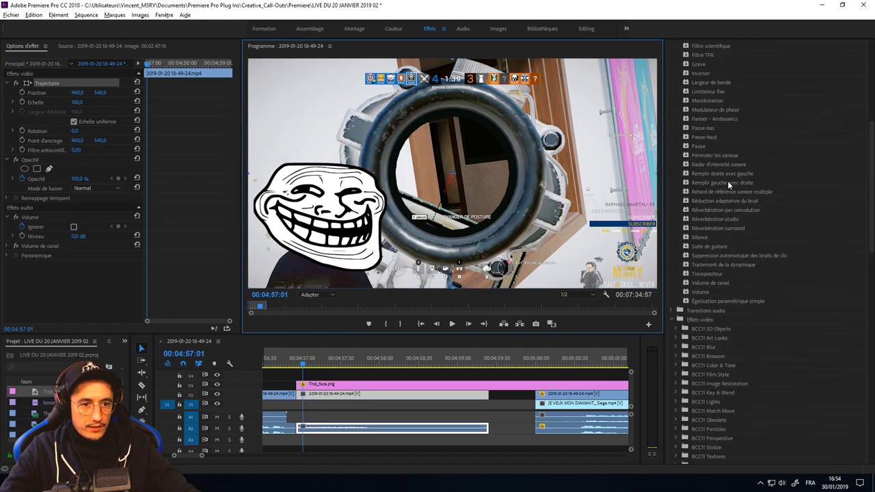
pyautogui.moveTo(626, 385); pyautogui.dragTo(490, 386)
pyautogui.click(528, 384)
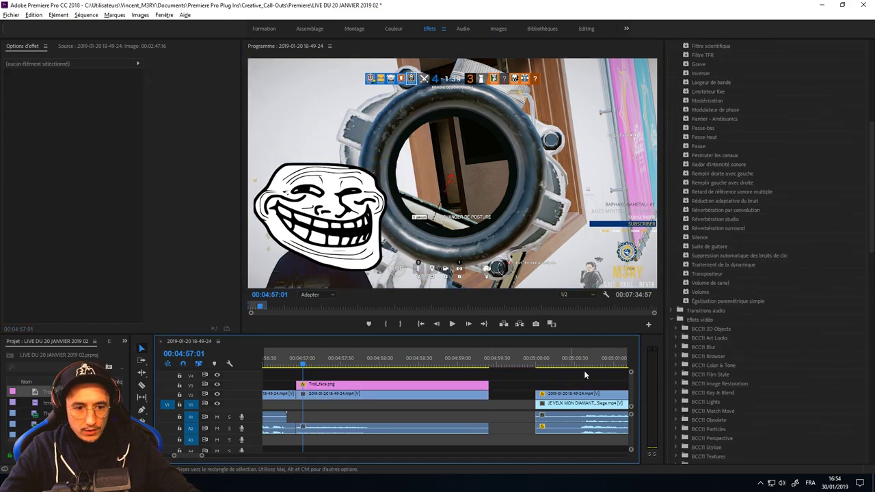
# - Apply the uni.Camera Shake Legacy effect from Universe Legacy to Troll_face.png and preview it
pyautogui.scroll(-15, 701, 315)
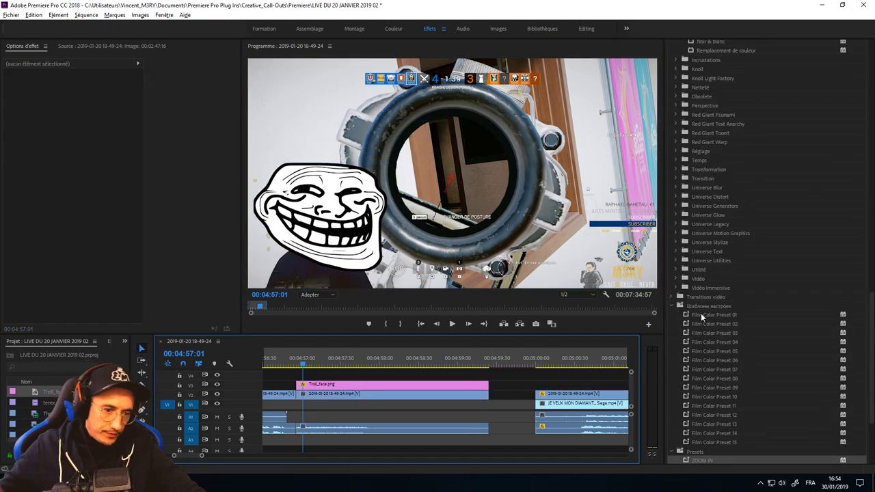
pyautogui.click(676, 224)
pyautogui.moveTo(731, 252); pyautogui.dragTo(321, 384)
pyautogui.press('space')
# - Switch to Chrome, close the image search, and browse the Son folder inside Meme on Google Drive
pyautogui.click(116, 483)
pyautogui.click(186, 442)
pyautogui.middleClick(400, 13)
pyautogui.click(495, 91)
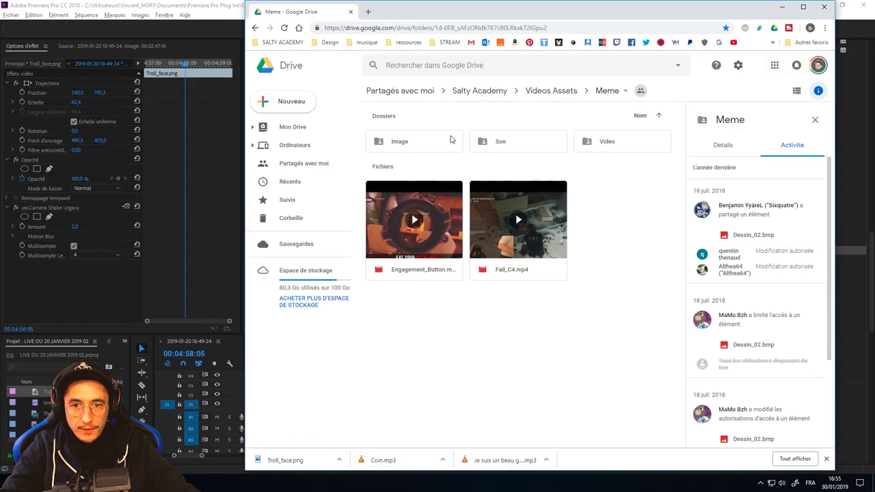
pyautogui.doubleClick(513, 146)
pyautogui.scroll(-5, 547, 178)
# - Listen to FunnyLaugh.mp3 and download it
pyautogui.doubleClick(615, 149)
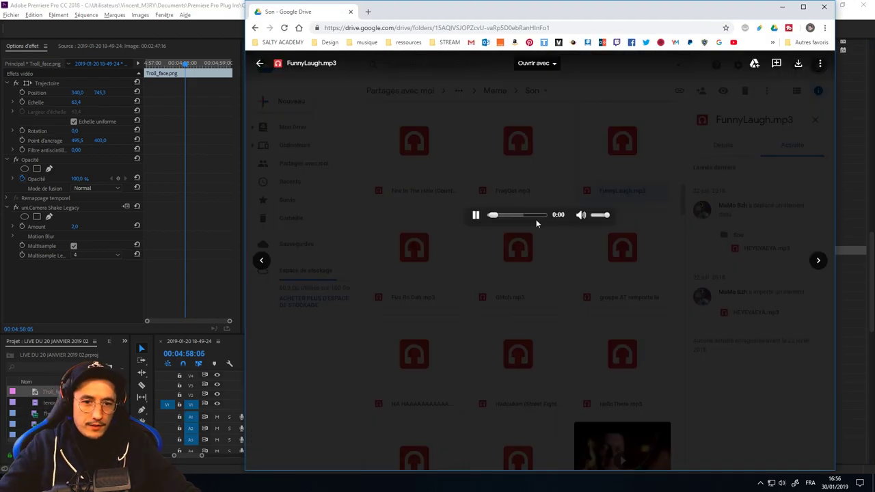
pyautogui.click(600, 195)
pyautogui.rightClick(615, 174)
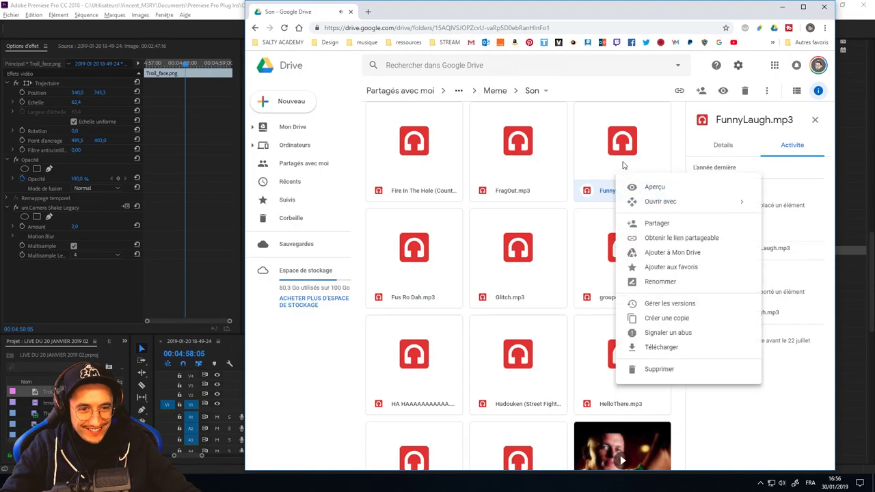
pyautogui.click(642, 349)
# - Place FunnyLaugh.mp3 on A3 under the troll face section and preview the edit from before the arrows
pyautogui.hotkey('alt', 'Tab')
pyautogui.moveTo(280, 464); pyautogui.dragTo(307, 441)
pyautogui.click(285, 364)
pyautogui.press('-')
pyautogui.press('-')
pyautogui.press('-')
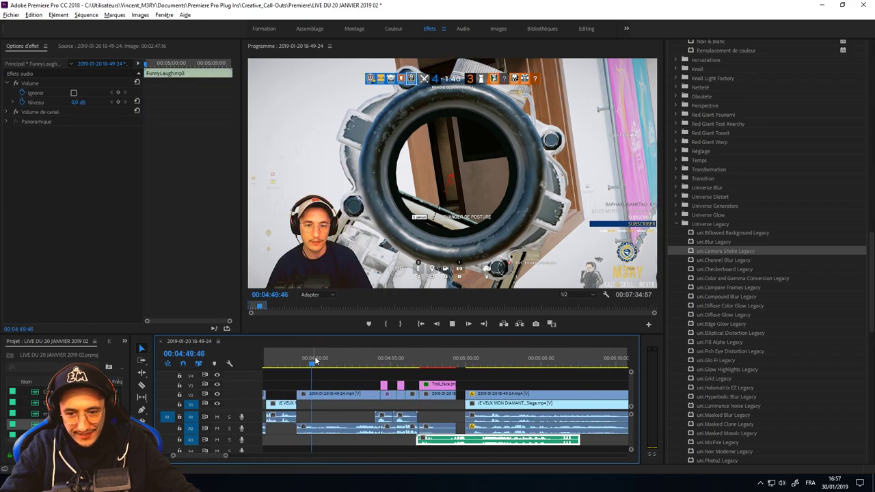
pyautogui.press('space')
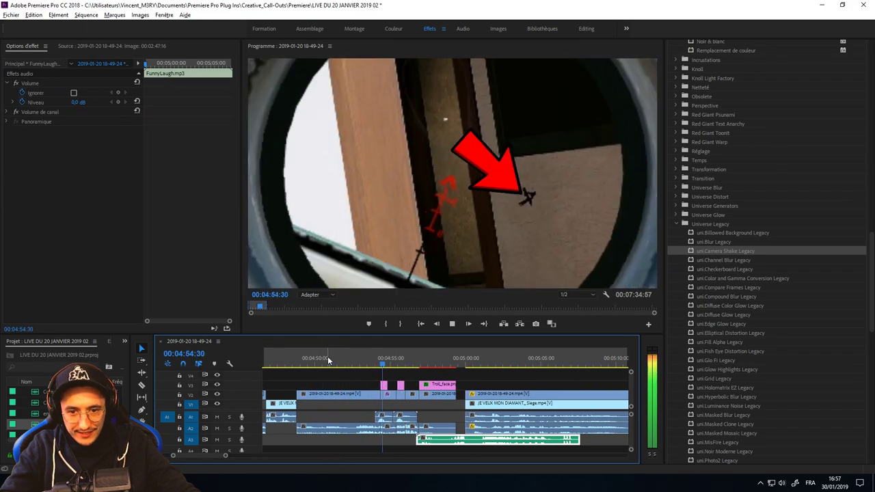
pyautogui.press('space')
# - Play through the following gameplay section and cut the V2 clip at about 00:05:01:35
pyautogui.scroll(3, 397, 419)
pyautogui.scroll(1, 405, 420)
pyautogui.click(491, 364)
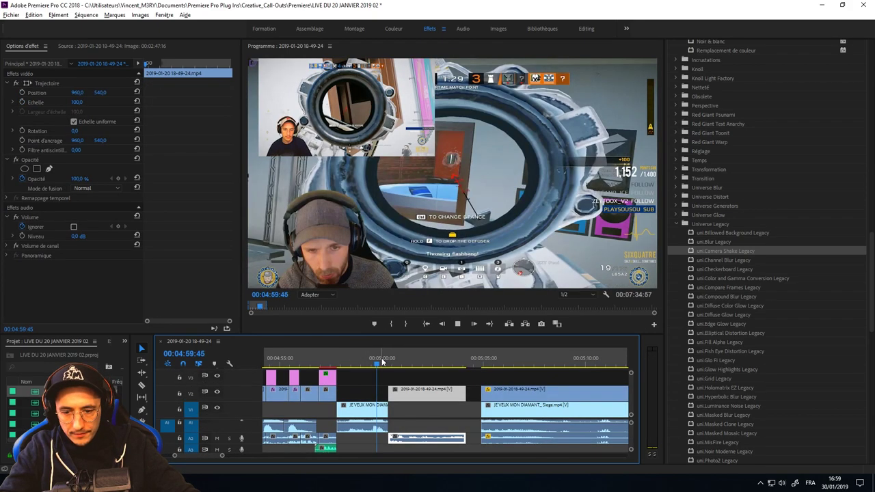
pyautogui.press('space')
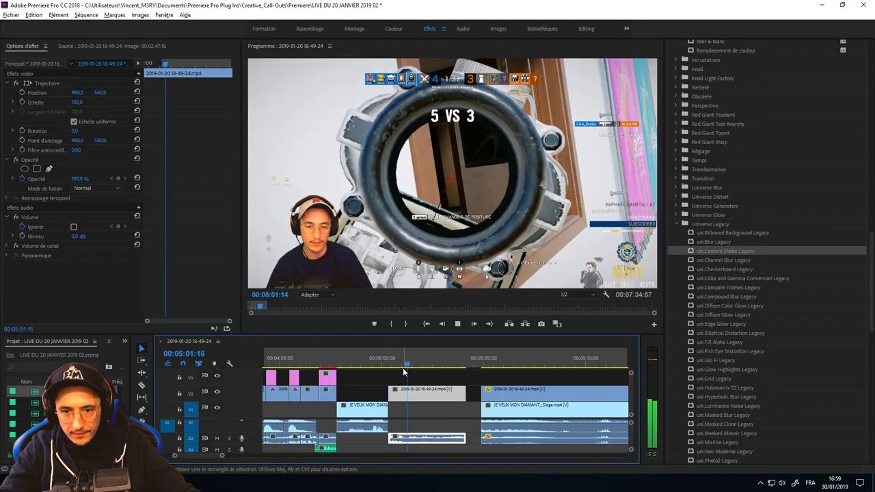
pyautogui.hotkey('ctrl', 'k')
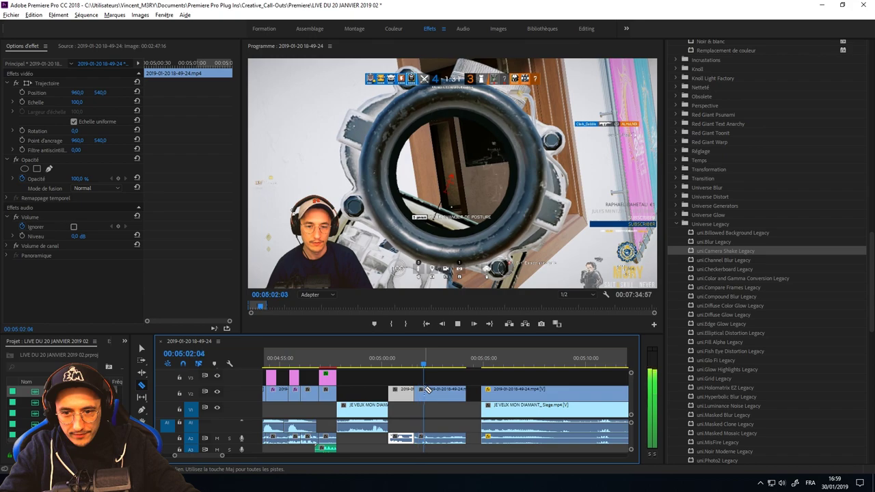
# - Copy Troll_face.png on V3 and the FunnyLaugh.mp3 clip on A3 to the start of the newly cut gameplay section
pyautogui.press('space')
pyautogui.press('space')
pyautogui.click(430, 363)
pyautogui.scroll(2, 355, 405)
pyautogui.moveTo(399, 379); pyautogui.dragTo(493, 379)
pyautogui.moveTo(399, 449); pyautogui.dragTo(487, 451)
# - Preview the second troll face section at about 00:05:01:35, adjust its Troll_face.png clip on V3 and cut the FunnyLaugh.mp3 clip on A3
pyautogui.click(522, 360)
pyautogui.press('c')
pyautogui.click(521, 449)
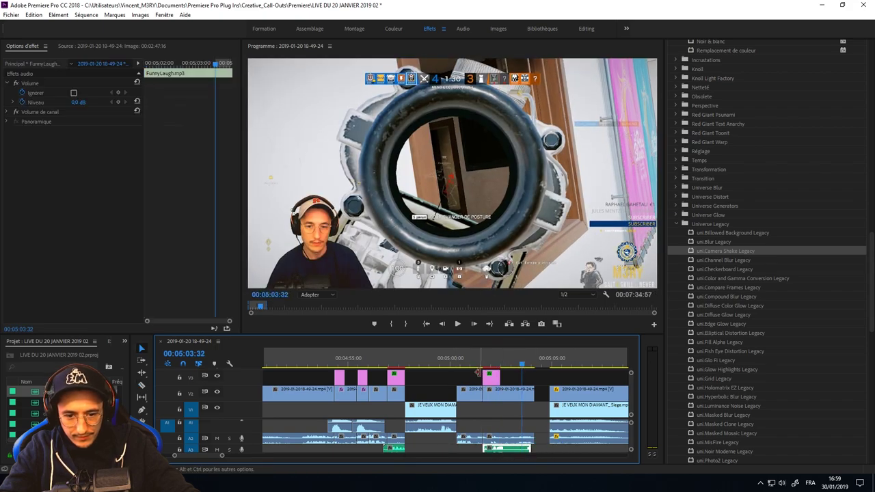
pyautogui.click(481, 360)
pyautogui.press('space')
pyautogui.press('space')
pyautogui.press('=')
pyautogui.press('=')
pyautogui.moveTo(483, 378); pyautogui.dragTo(491, 378)
pyautogui.press('c')
pyautogui.click(492, 449)
pyautogui.press('v')
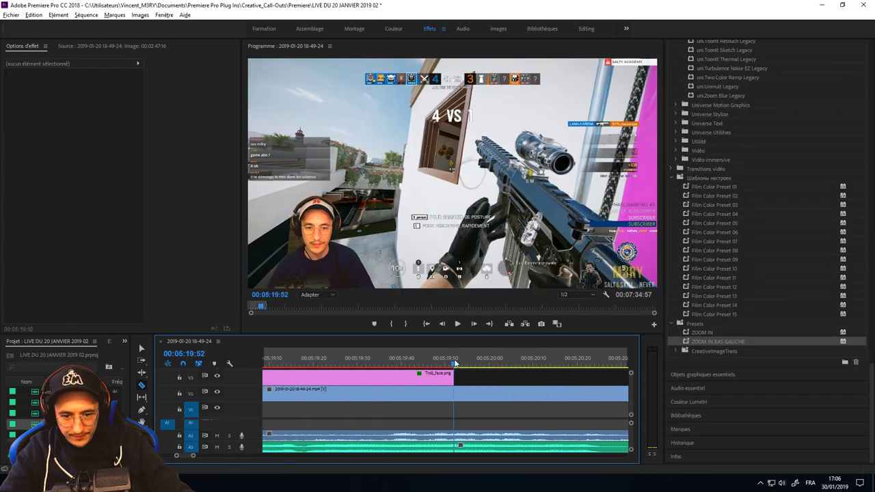
# - Extend the Troll_face.png clip on V3 to about 00:05:20:23 and preview the section from before it
pyautogui.press('space')
pyautogui.moveTo(445, 381); pyautogui.dragTo(594, 381)
pyautogui.press('space')
pyautogui.press('space')
pyautogui.scroll(-8, 379, 409)
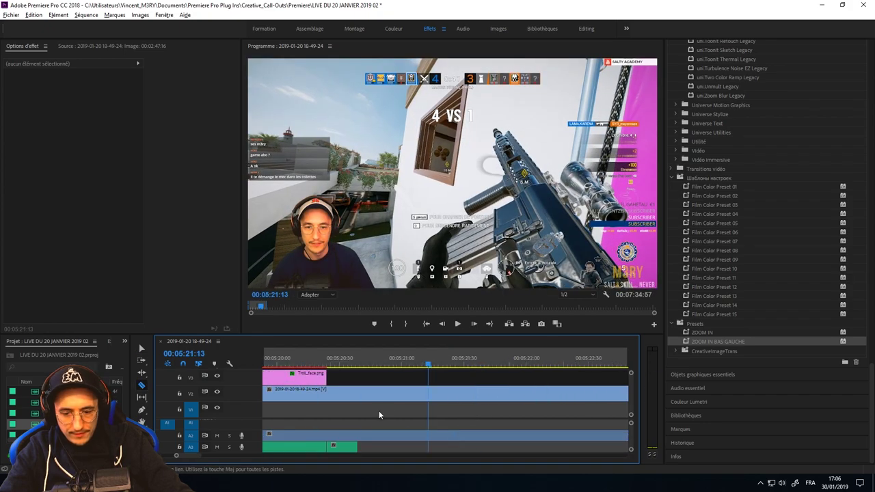
pyautogui.click(331, 365)
pyautogui.scroll(1, 319, 369)
pyautogui.click(366, 360)
pyautogui.scroll(2, 359, 387)
pyautogui.press('space')
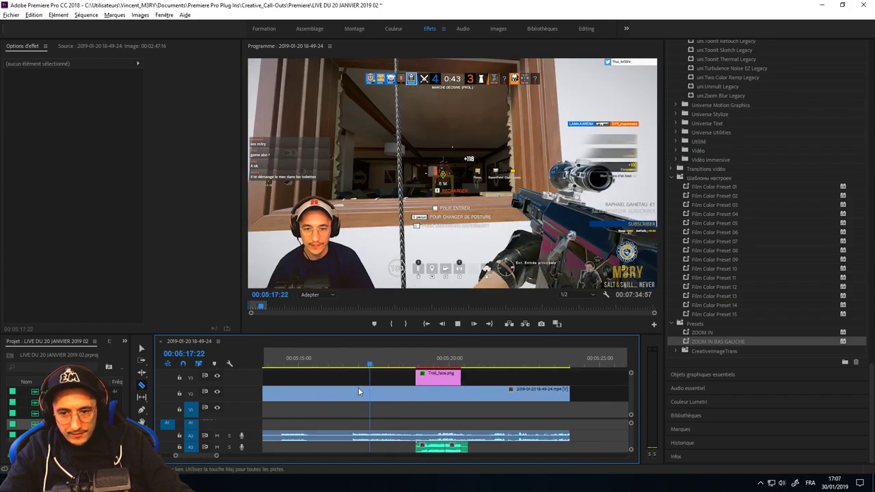
pyautogui.press('space')
# - Shift Troll_face.png on V3 to start at about 00:05:18:30 and align a single Tadahhh.mp3 clip on A3 with it
pyautogui.moveTo(423, 375); pyautogui.dragTo(411, 374)
pyautogui.press('Delete')
pyautogui.moveTo(481, 452); pyautogui.dragTo(429, 450)
# - Play back the troll face section around 00:05:18 and the earlier edit around 00:05:02 to check their timing
pyautogui.click(382, 363)
pyautogui.press('space')
pyautogui.press('space')
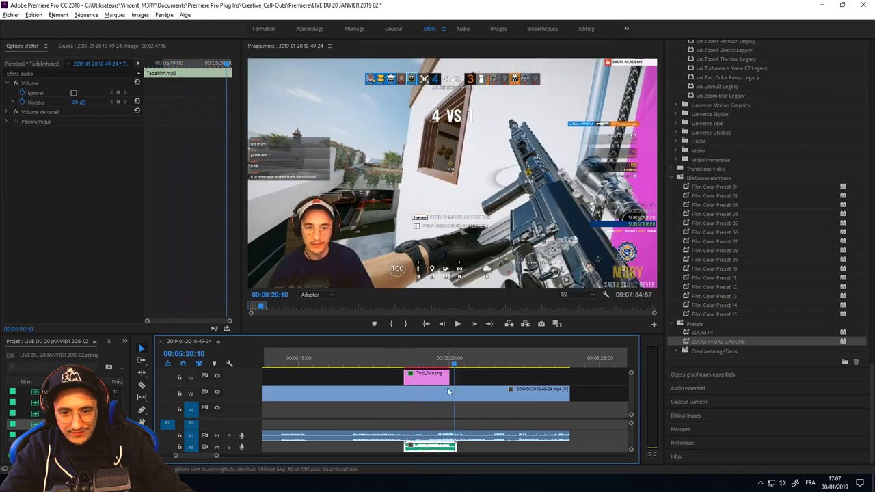
pyautogui.press('=')
pyautogui.hotkey('alt', 'space')
pyautogui.press('Escape')
pyautogui.press('space')
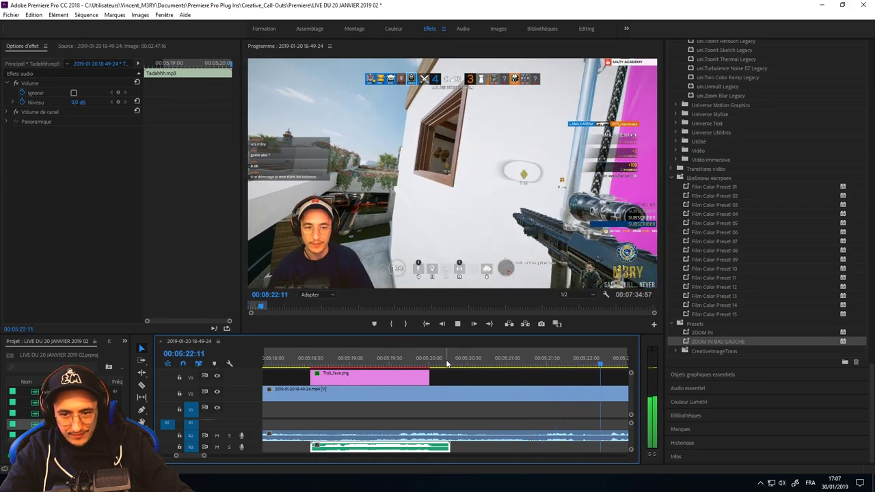
pyautogui.press('space')
pyautogui.scroll(3, 339, 408)
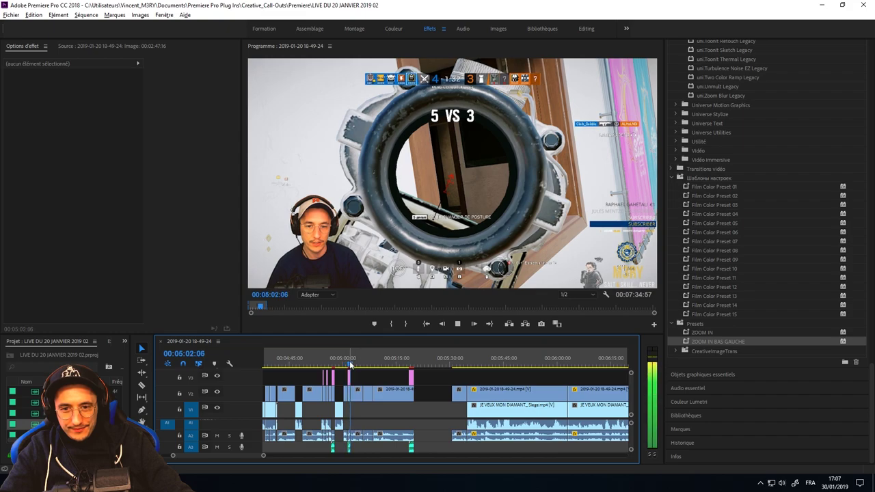
pyautogui.press('space')
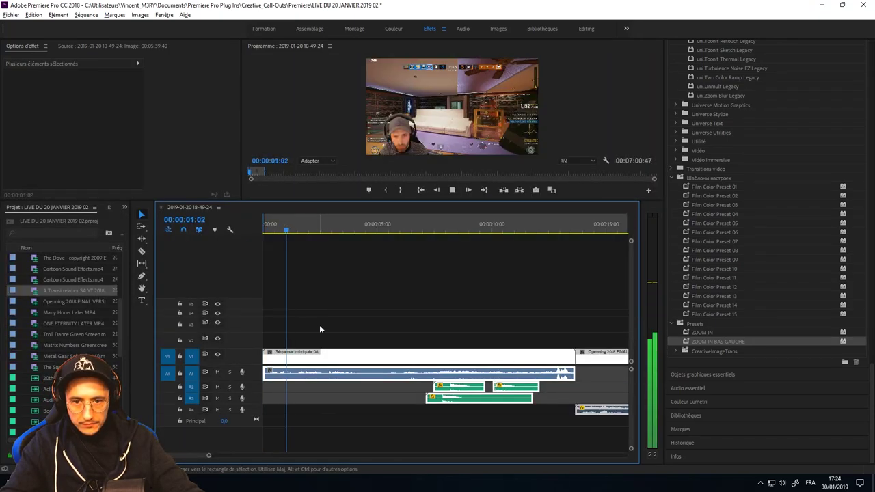
# - Preview the start of the sequence and move the Openning 2018 FINAL VERSION correction.mp4 audio from A4 to A1
pyautogui.scroll(-4, 345, 326)
pyautogui.press('space')
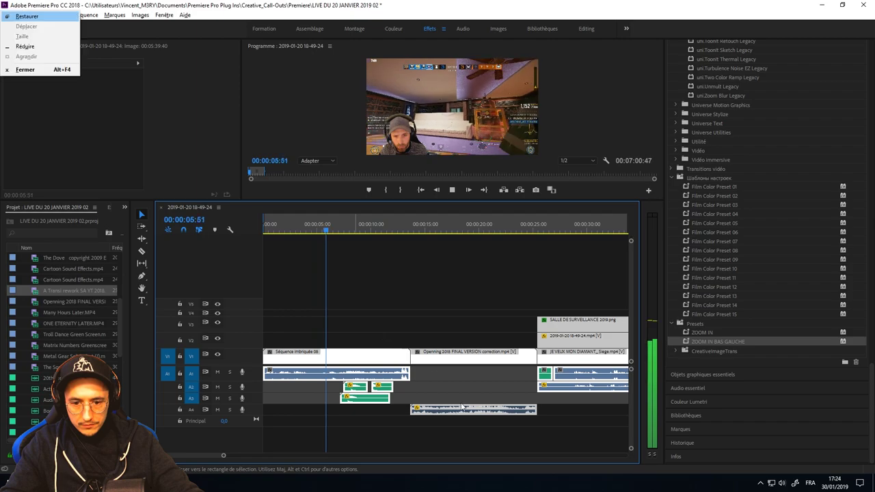
pyautogui.click(431, 393)
pyautogui.press('space')
pyautogui.moveTo(436, 410); pyautogui.dragTo(426, 376)
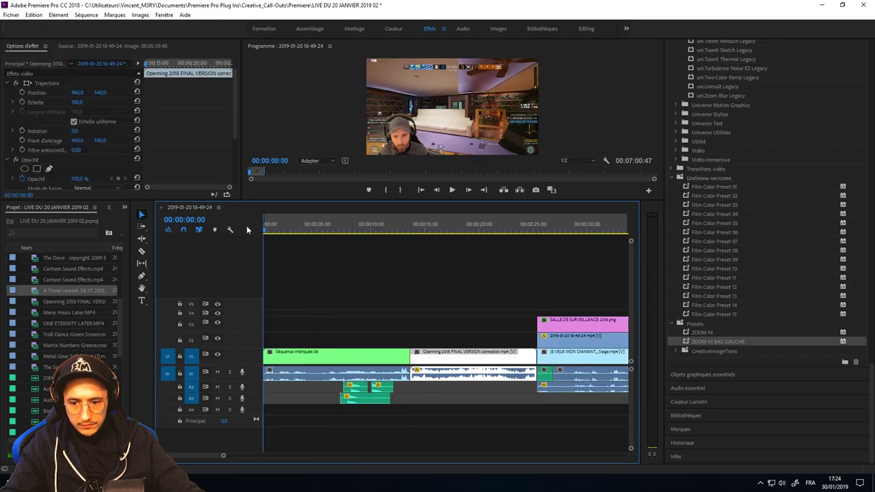
# - Record a voice-over on A4 from the start of the sequence and return to the beginning to listen to it
pyautogui.click(242, 410)
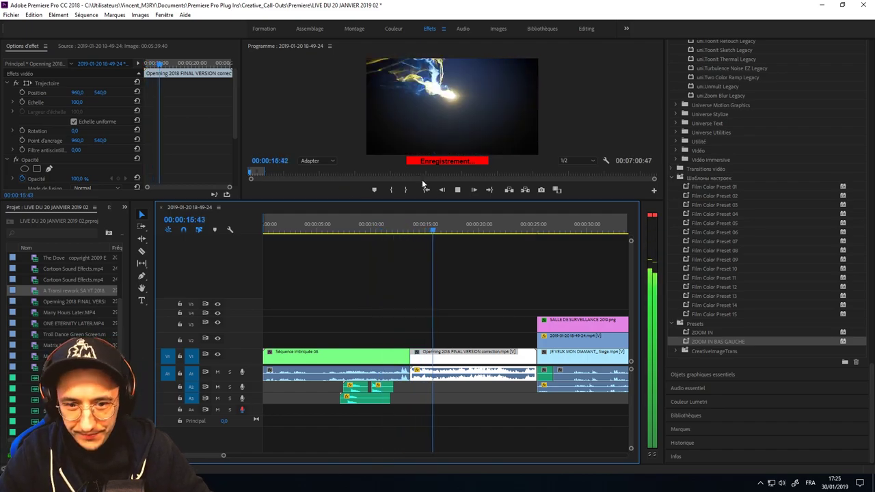
pyautogui.click(458, 190)
pyautogui.press('space')
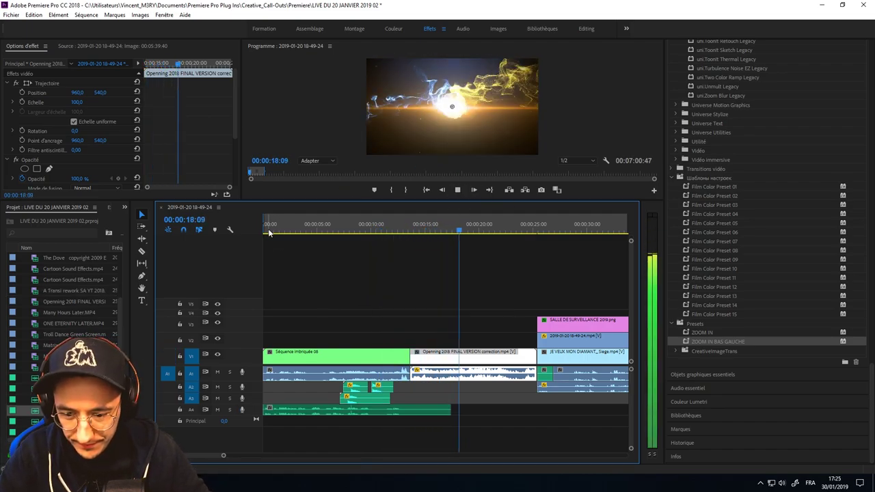
pyautogui.moveTo(295, 229); pyautogui.dragTo(250, 236)
# - Set the first A1 clip's level to -15 dB, lower the three Coin.mp3 clips, the second A2 one to -5 dB, and preview
pyautogui.click(304, 369)
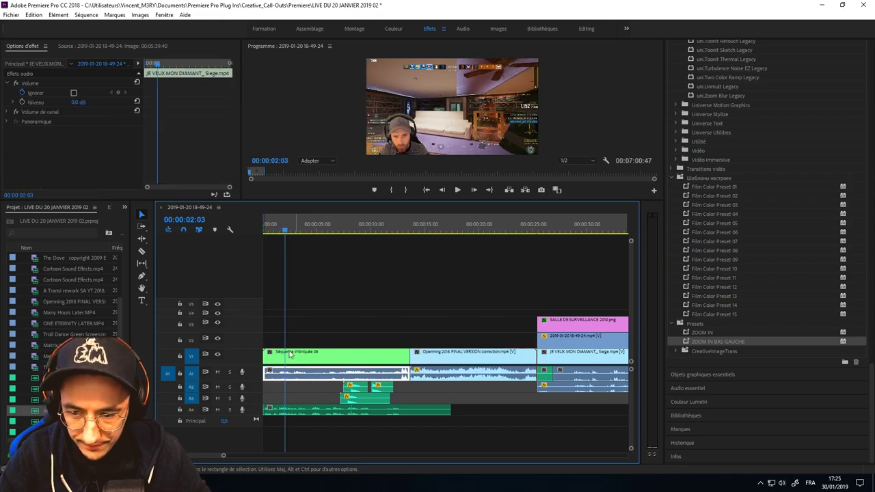
pyautogui.click(78, 102)
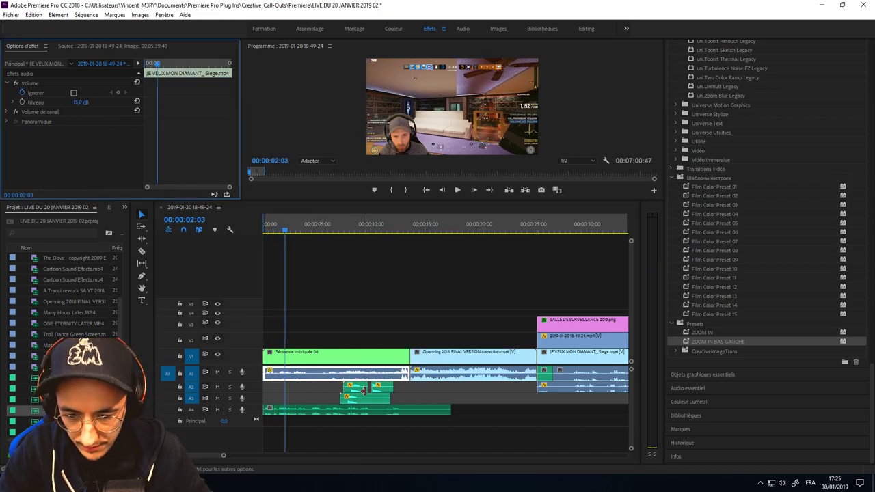
pyautogui.click(355, 386)
pyautogui.click(78, 102)
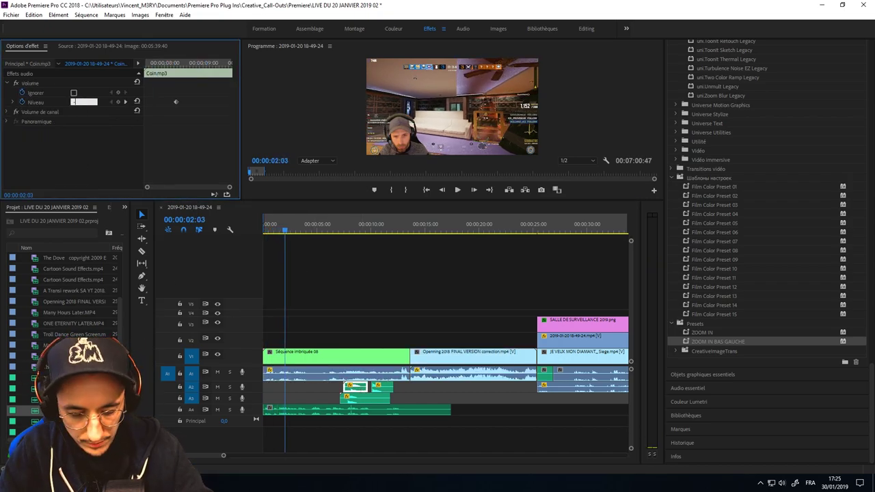
pyautogui.click(372, 403)
pyautogui.click(78, 102)
pyautogui.click(381, 387)
pyautogui.click(78, 101)
pyautogui.press('space')
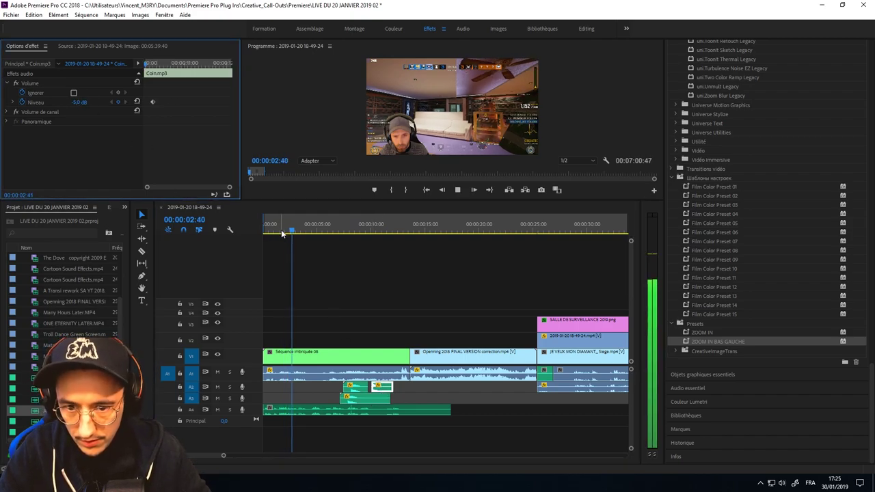
pyautogui.press('space')
# - Set the first A1 clip's level to -10 dB and play the intro up to the opening title
pyautogui.click(316, 373)
pyautogui.click(79, 102)
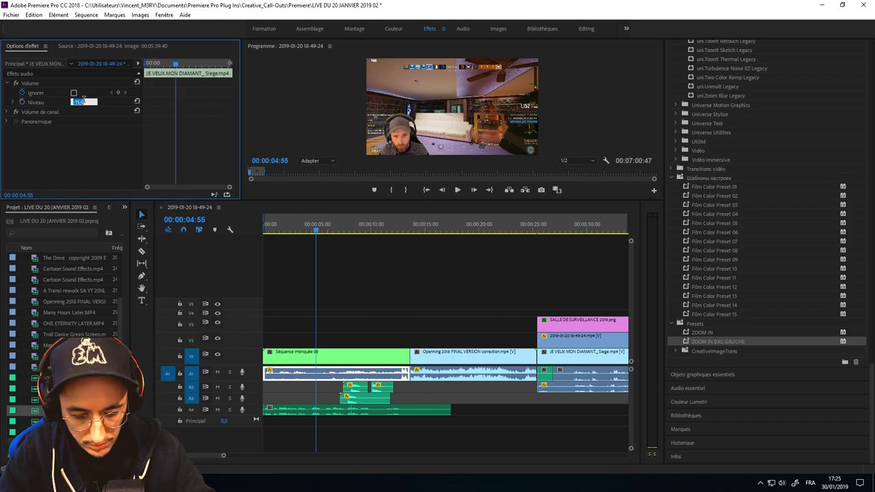
pyautogui.press('Return')
pyautogui.press('space')
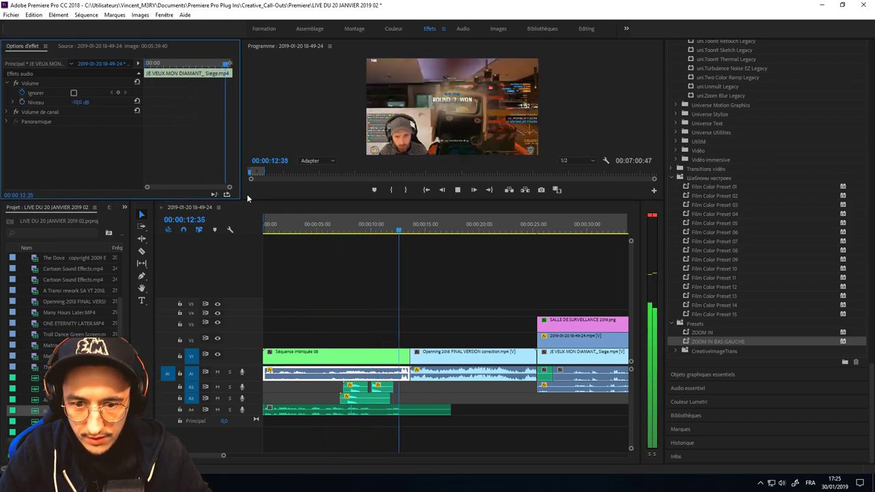
pyautogui.press('space')
# - Cut the voice-over on A4 at 00:00:13:54 and delete the part after the cut
pyautogui.press('c')
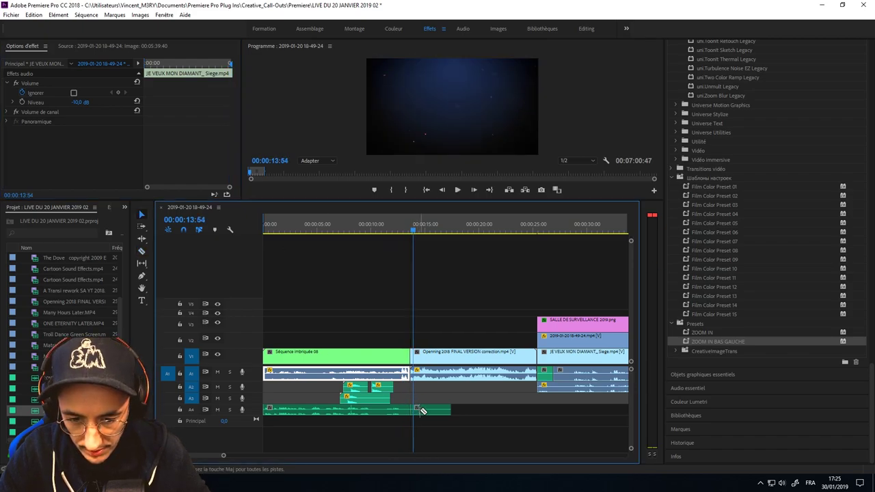
pyautogui.press('v')
pyautogui.click(421, 410)
pyautogui.press('Delete')
# - Turn off level keyframing on the two Coin.mp3 clips on A2 and readjust the levels of the Coin.mp3 clips on A2 and A3
pyautogui.scroll(3, 334, 393)
pyautogui.click(397, 389)
pyautogui.click(22, 101)
pyautogui.press('Return')
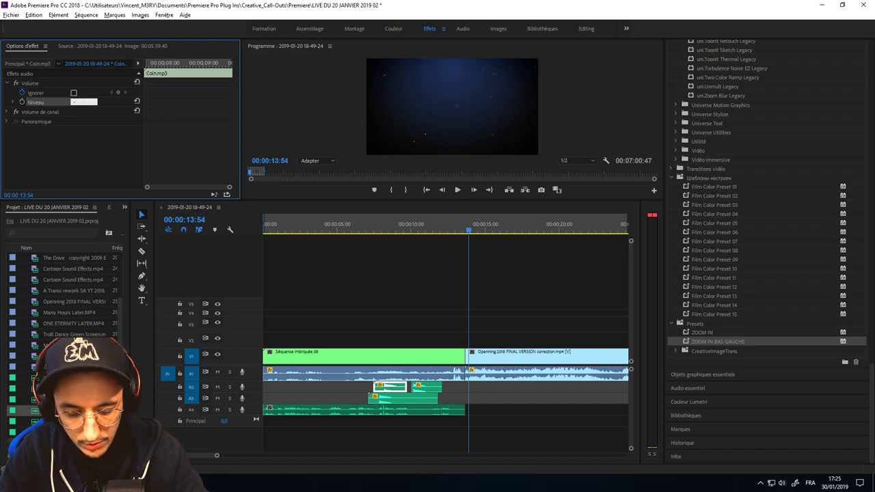
pyautogui.click(426, 388)
pyautogui.click(22, 102)
pyautogui.press('Return')
pyautogui.click(81, 101)
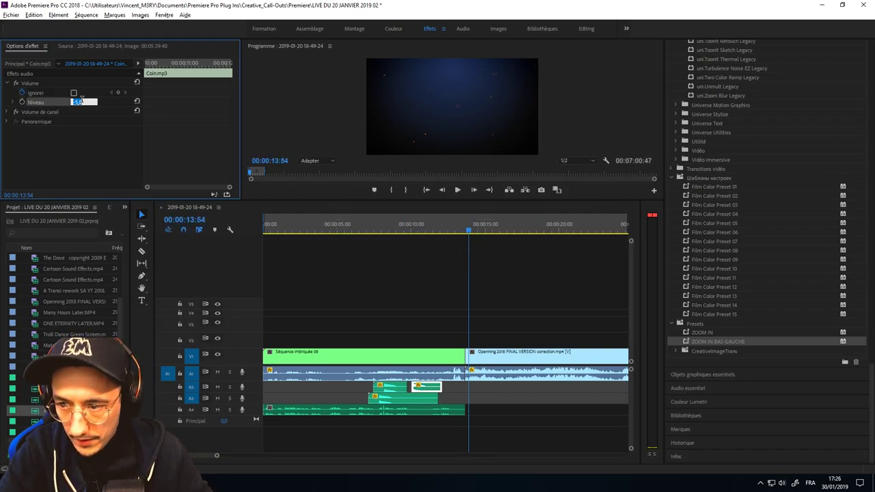
pyautogui.click(403, 397)
pyautogui.click(79, 101)
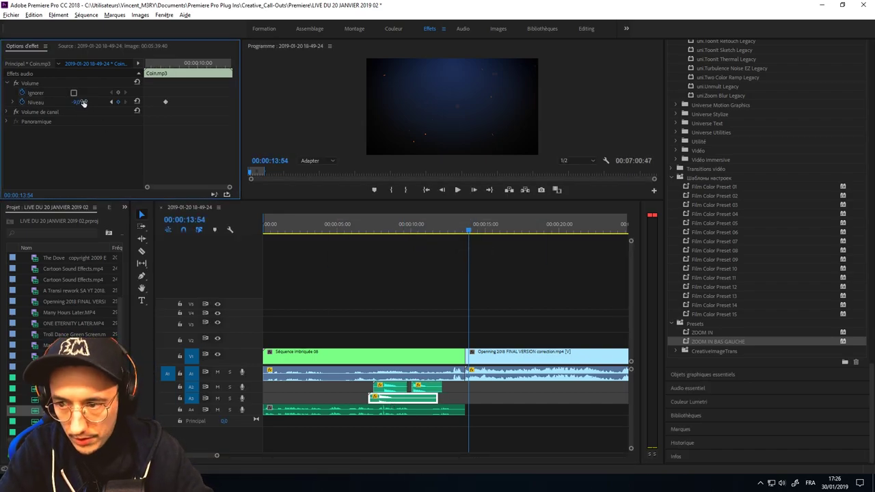
# - Apply Film Color Preset 13 to the Séquence imbriquée 08 clip on V1 and preview the result
pyautogui.click(315, 350)
pyautogui.click(341, 356)
pyautogui.click(714, 296)
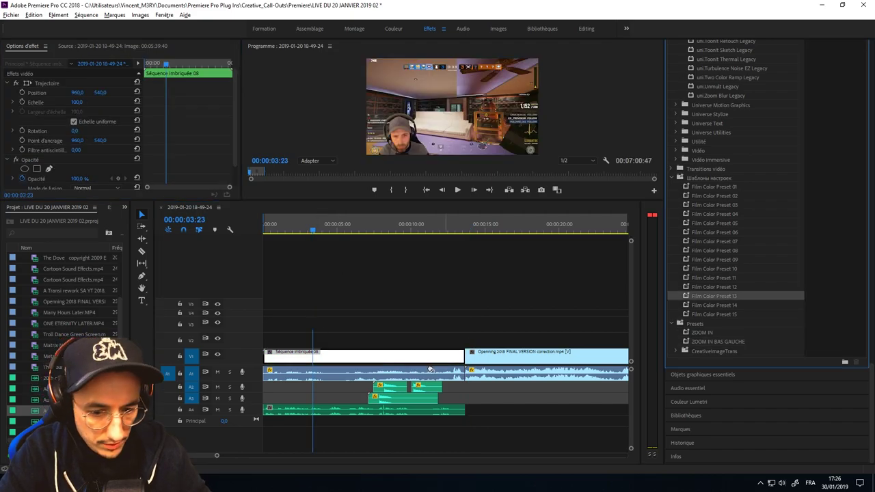
pyautogui.moveTo(315, 352); pyautogui.dragTo(314, 353)
pyautogui.press('space')
pyautogui.press('space')
# - Add the Amplifier, Réverbération studio and Grave effects to the Audio 4.wav voice-over, set Grave's amplification to 10.8 dB and listen to it
pyautogui.click(346, 412)
pyautogui.press('space')
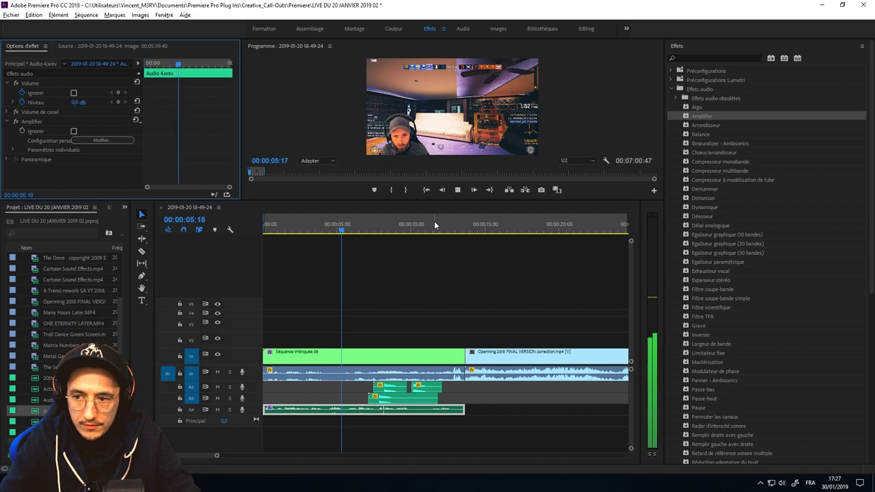
pyautogui.click(410, 225)
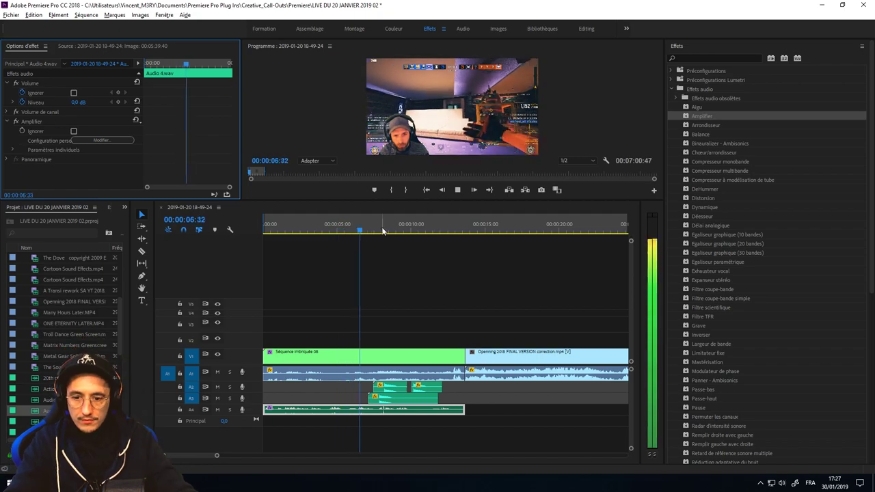
pyautogui.click(376, 226)
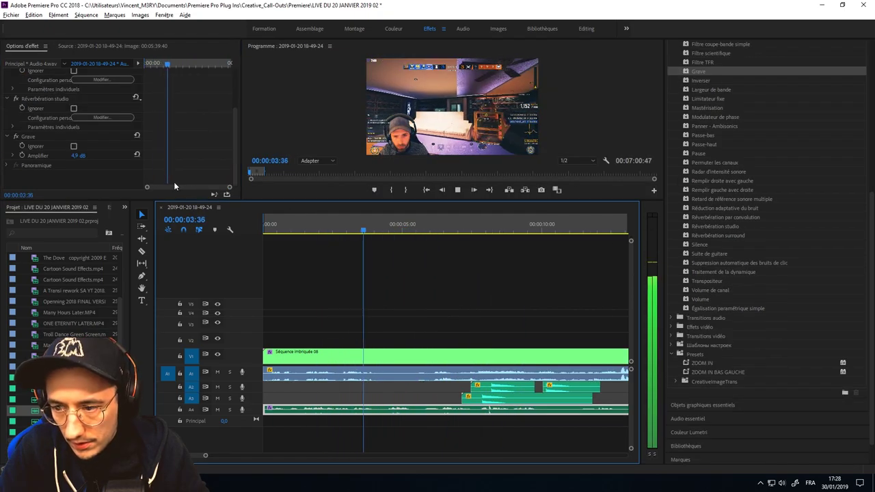
pyautogui.moveTo(75, 157); pyautogui.dragTo(102, 156)
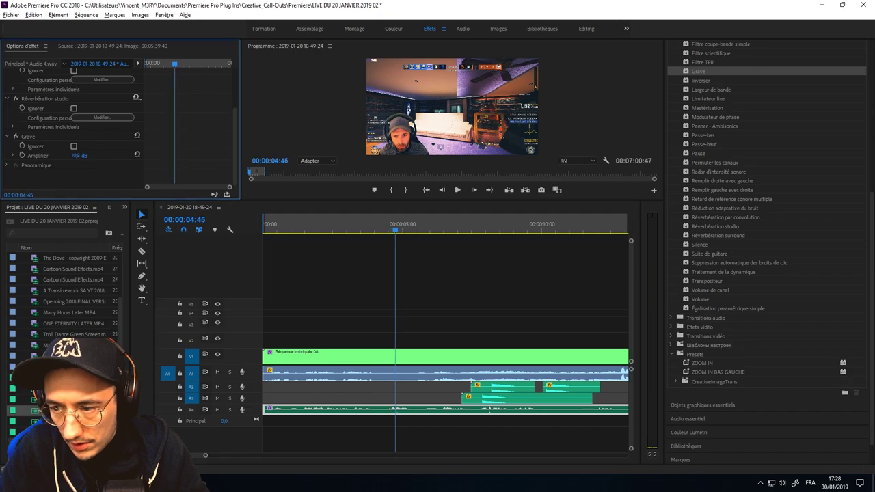
pyautogui.press('space')
# - Try the Grand hall preset in the voice-over's Réverbération studio effect and switch it to Réverbération voix (faible)
pyautogui.scroll(1, 94, 135)
pyautogui.scroll(1, 57, 117)
pyautogui.click(101, 154)
pyautogui.click(421, 161)
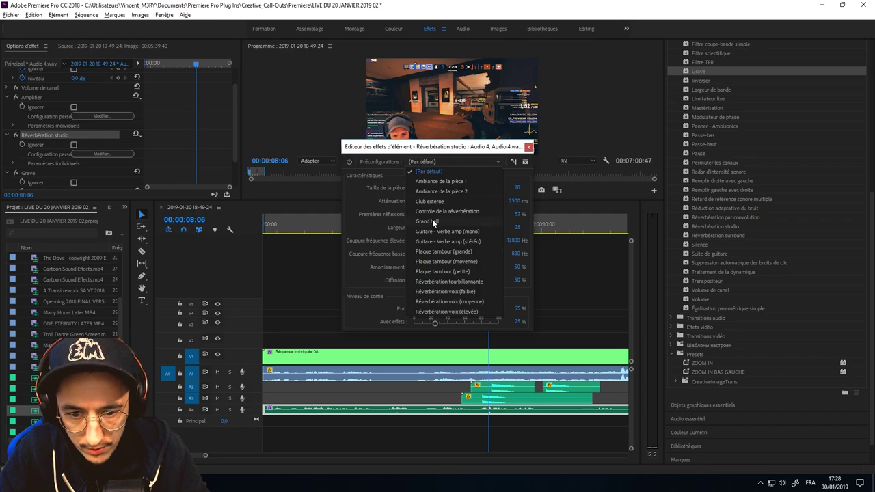
pyautogui.click(432, 221)
pyautogui.click(451, 161)
pyautogui.click(440, 292)
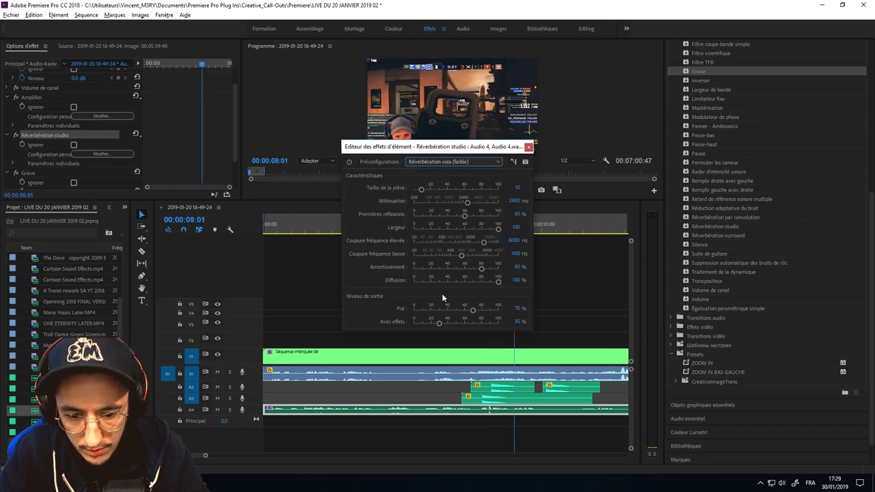
pyautogui.click(429, 163)
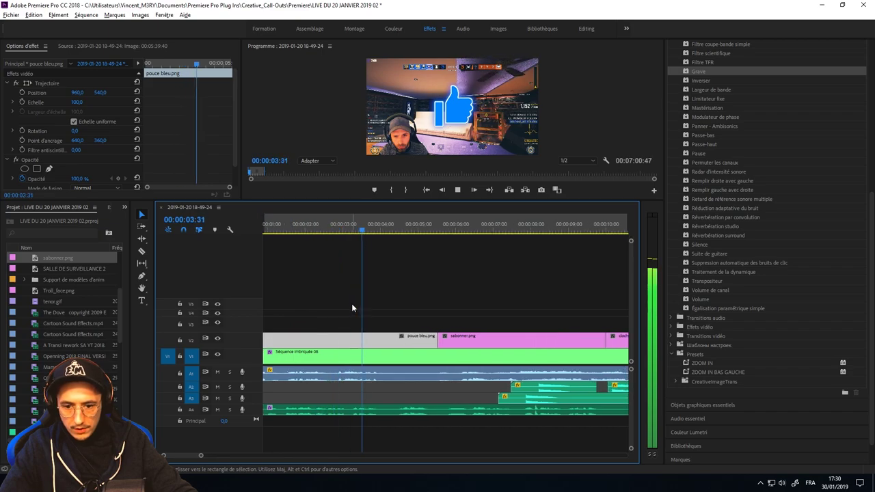
# - Trim pouce bleu.png on V2 to run from 00:00:03:17 to about 00:00:03:58 and preview the intro
pyautogui.click(353, 232)
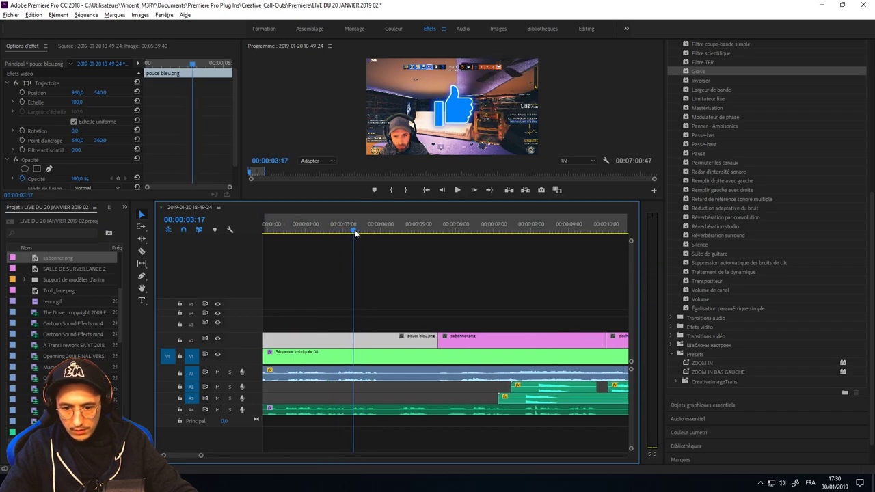
pyautogui.press('v')
pyautogui.press('Delete')
pyautogui.press('space')
pyautogui.press('space')
pyautogui.press('c')
pyautogui.click(379, 339)
pyautogui.press('v')
pyautogui.click(397, 341)
pyautogui.press('Delete')
pyautogui.press('space')
pyautogui.press('space')
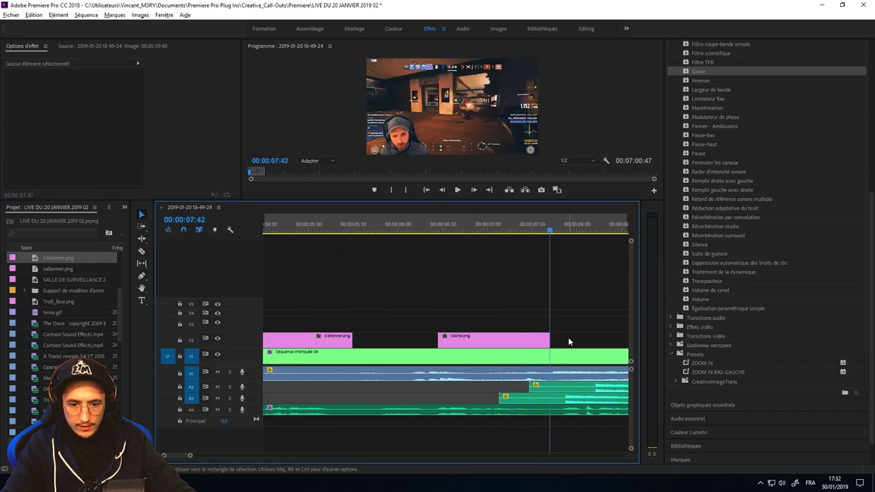
# - Play the intro past the s'abonner.png and cloche.png overlays up to the opening title to check their timing
pyautogui.press('space')
pyautogui.scroll(-4, 480, 335)
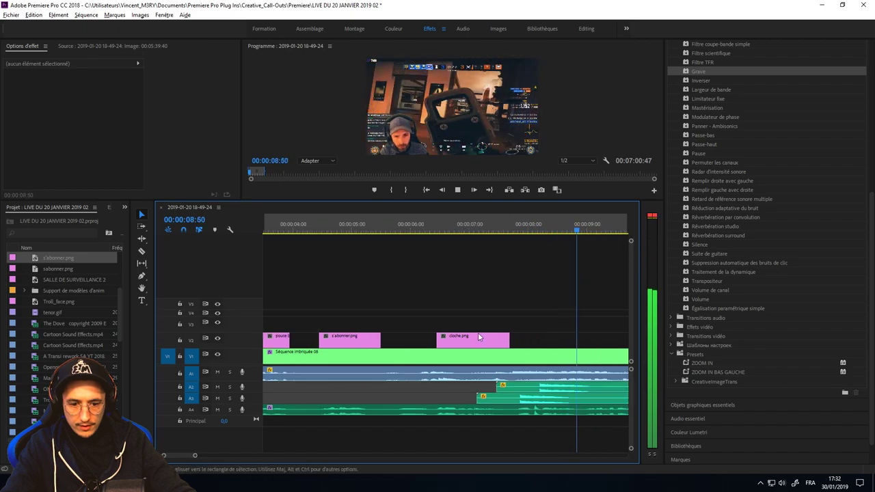
pyautogui.scroll(3, 409, 331)
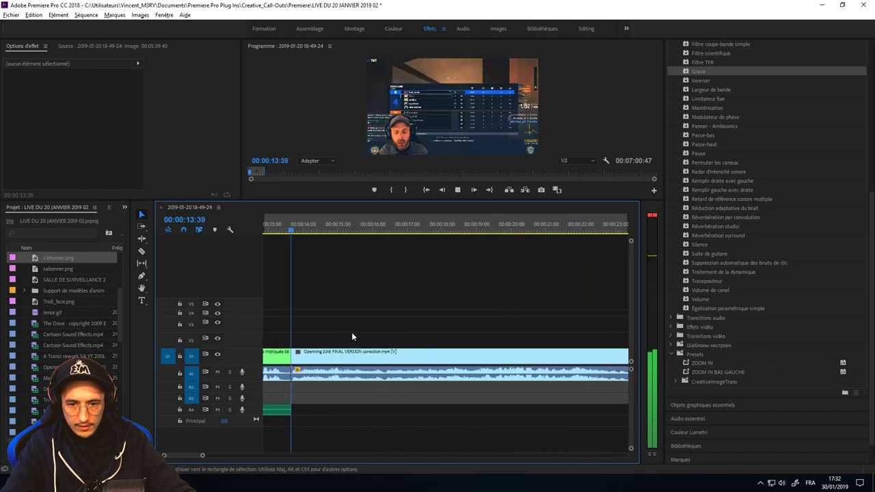
pyautogui.press('space')
pyautogui.scroll(9, 341, 335)
pyautogui.click(370, 228)
pyautogui.scroll(3, 361, 333)
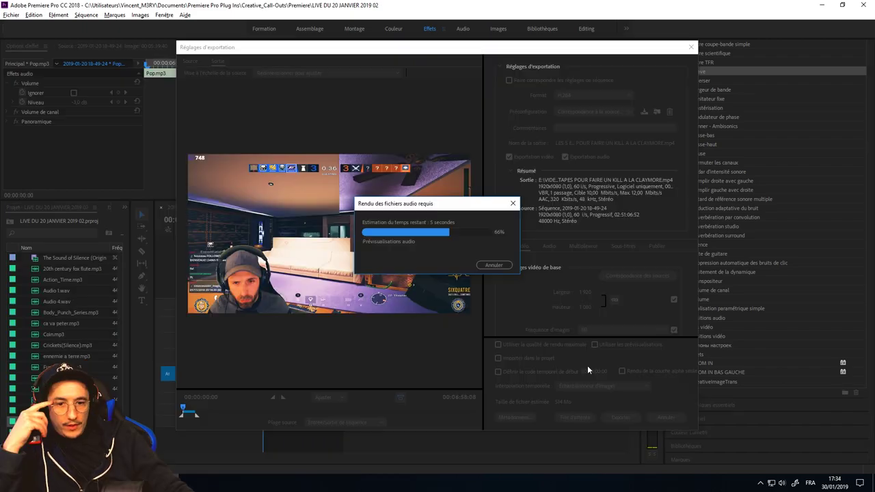